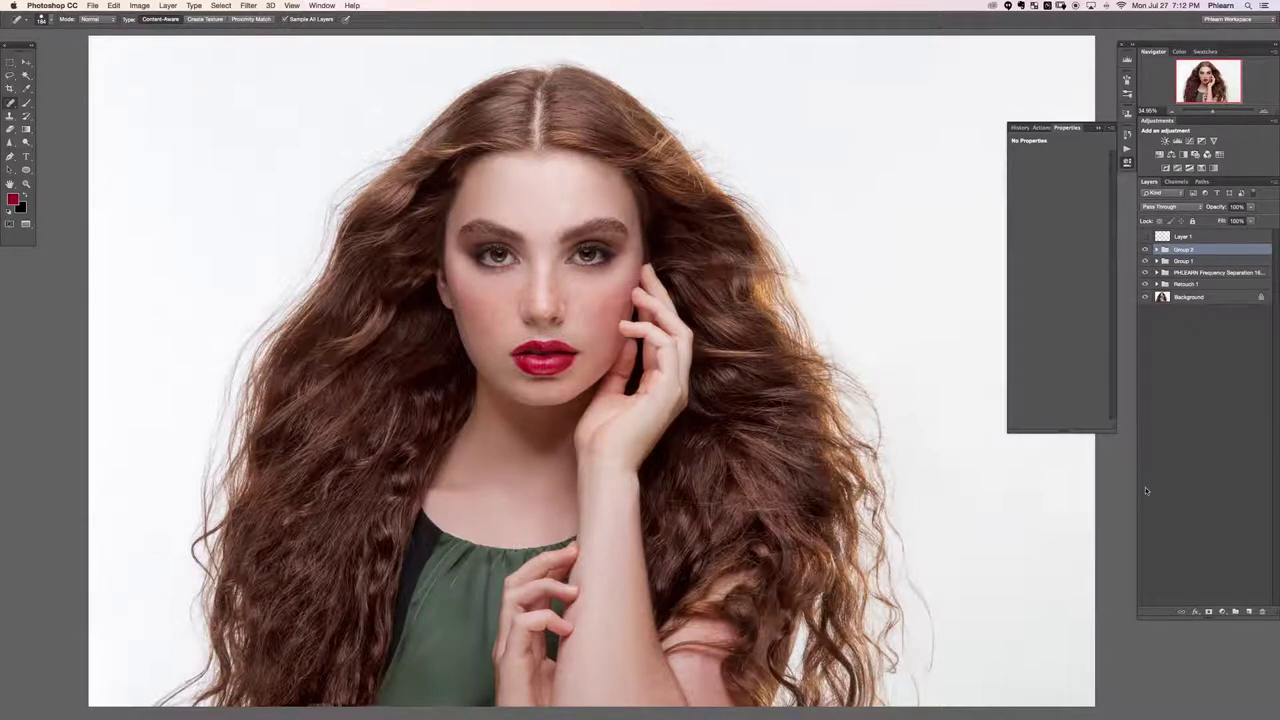
# Create a new layer above Group 2, place it in its own group, and name that group Eyes
pyautogui.press('super+alt+shift+n')
pyautogui.press('super+g')
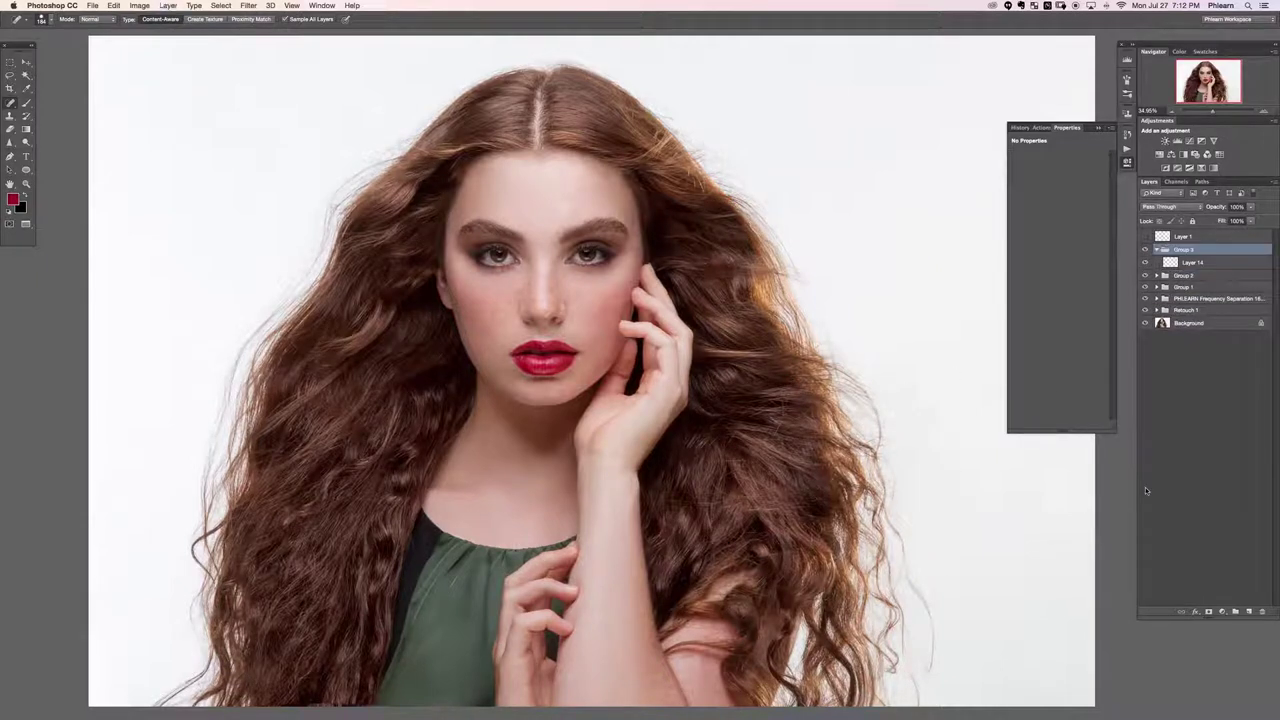
pyautogui.doubleClick(1185, 250)
pyautogui.write('hair')
pyautogui.press('Return')
pyautogui.click(1157, 249)
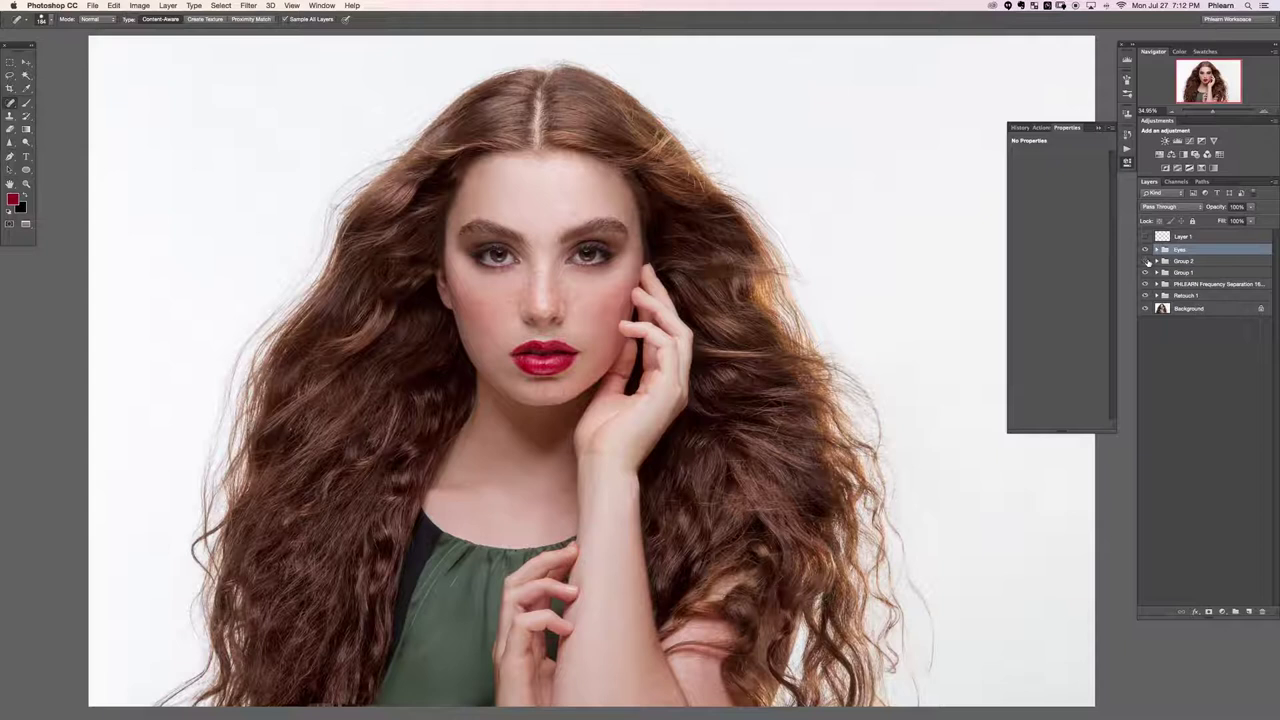
# Rename Group 2 as Hair
pyautogui.doubleClick(1182, 261)
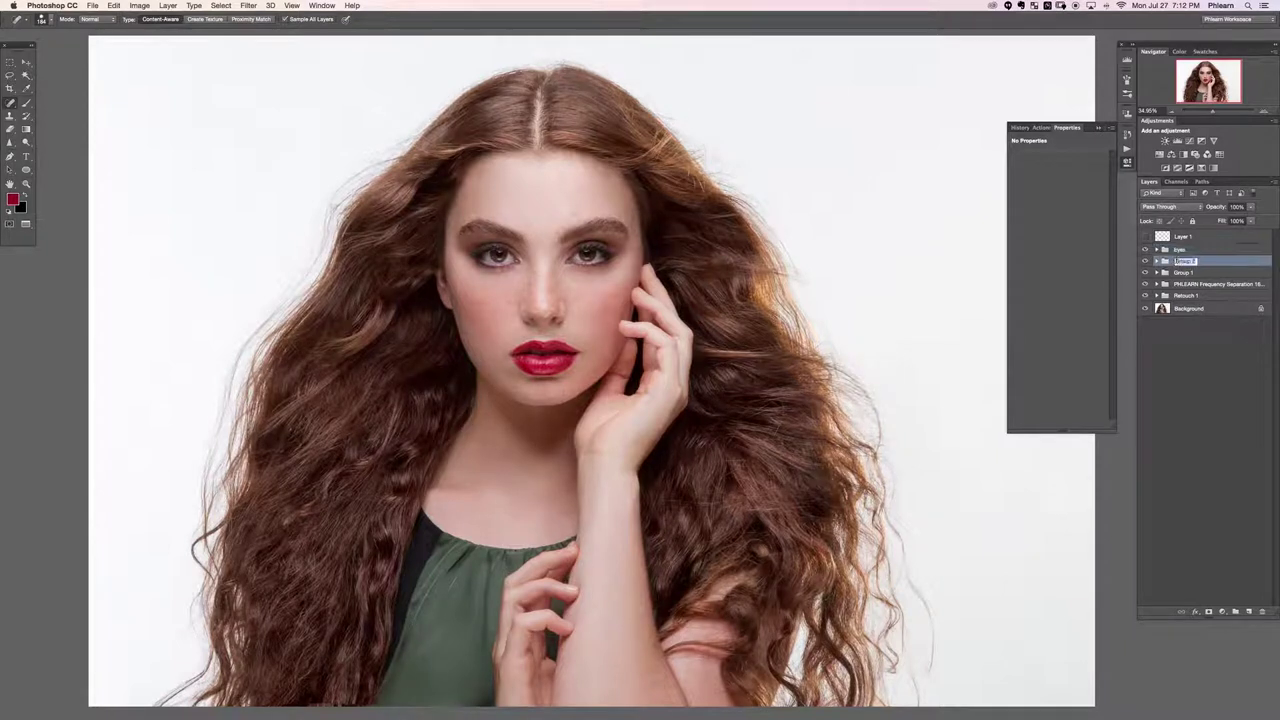
pyautogui.press('Return')
# Compare the color balance adjustments in Group 1 on and off, and lower the opacity of Color Balance 1
pyautogui.click(1156, 273)
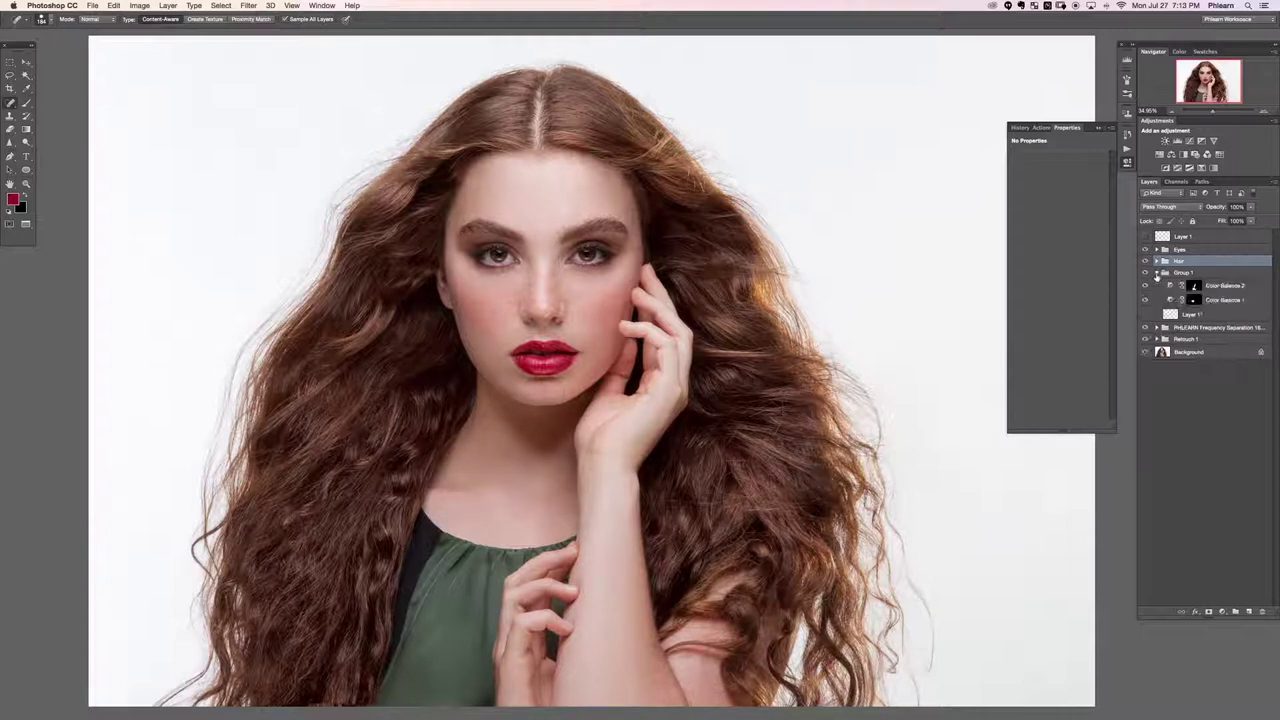
pyautogui.click(1145, 287)
pyautogui.click(1144, 300)
pyautogui.click(1144, 300)
pyautogui.click(1220, 300)
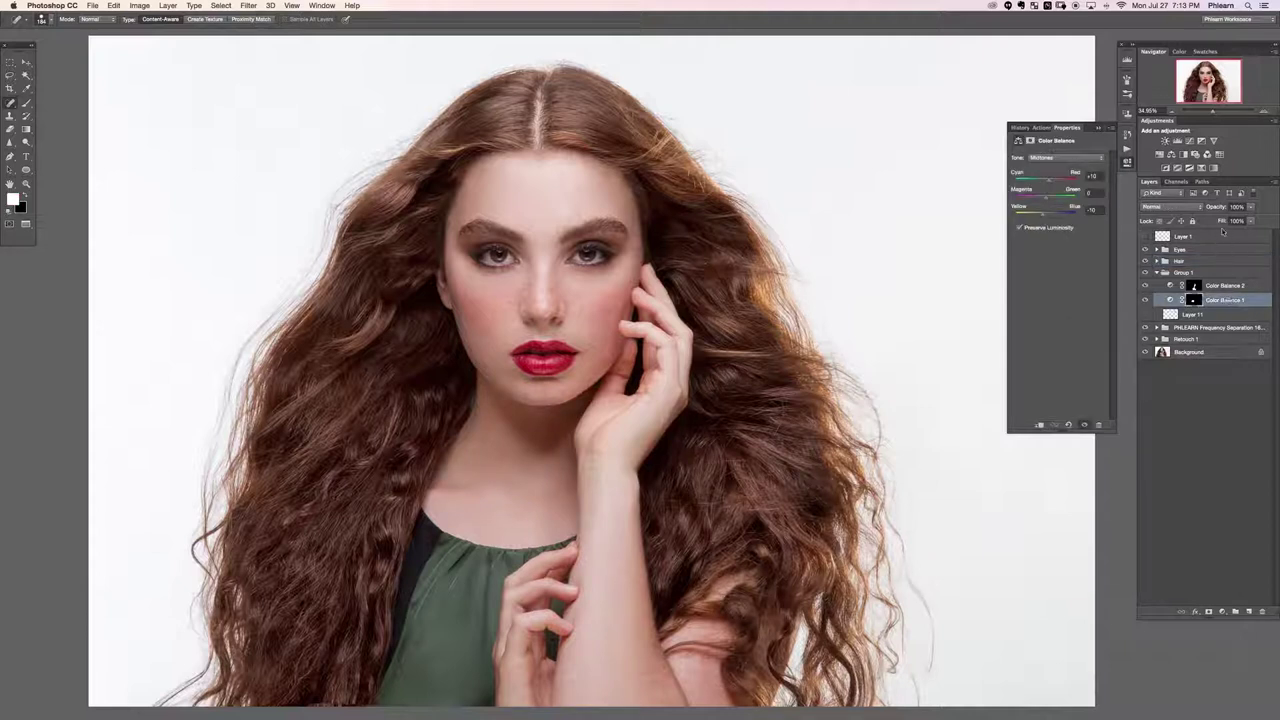
pyautogui.moveTo(1220, 207); pyautogui.dragTo(1204, 209)
# Collapse Group 1 and rename it as Color
pyautogui.click(1157, 273)
pyautogui.doubleClick(1184, 272)
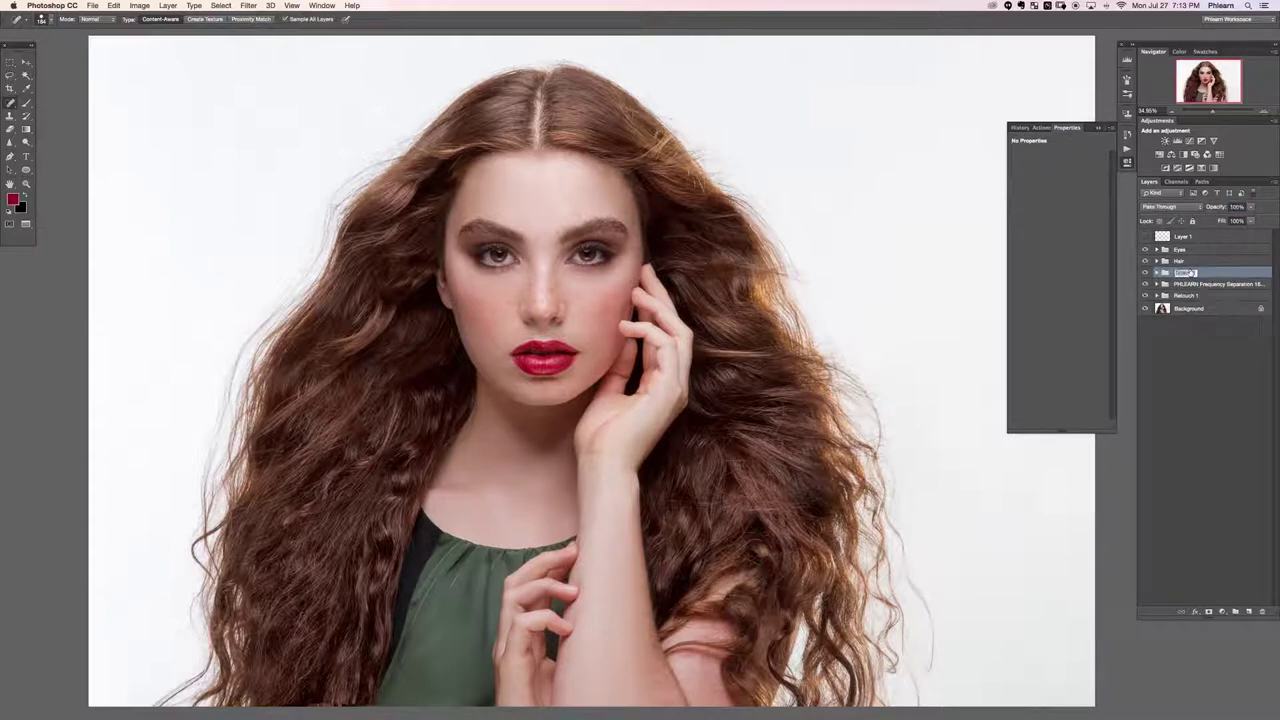
pyautogui.write('Color')
pyautogui.press('Return')
# Add a Curves adjustment in the Eyes group with input 130 raised to output 187, and invert its mask to black
pyautogui.click(1157, 249)
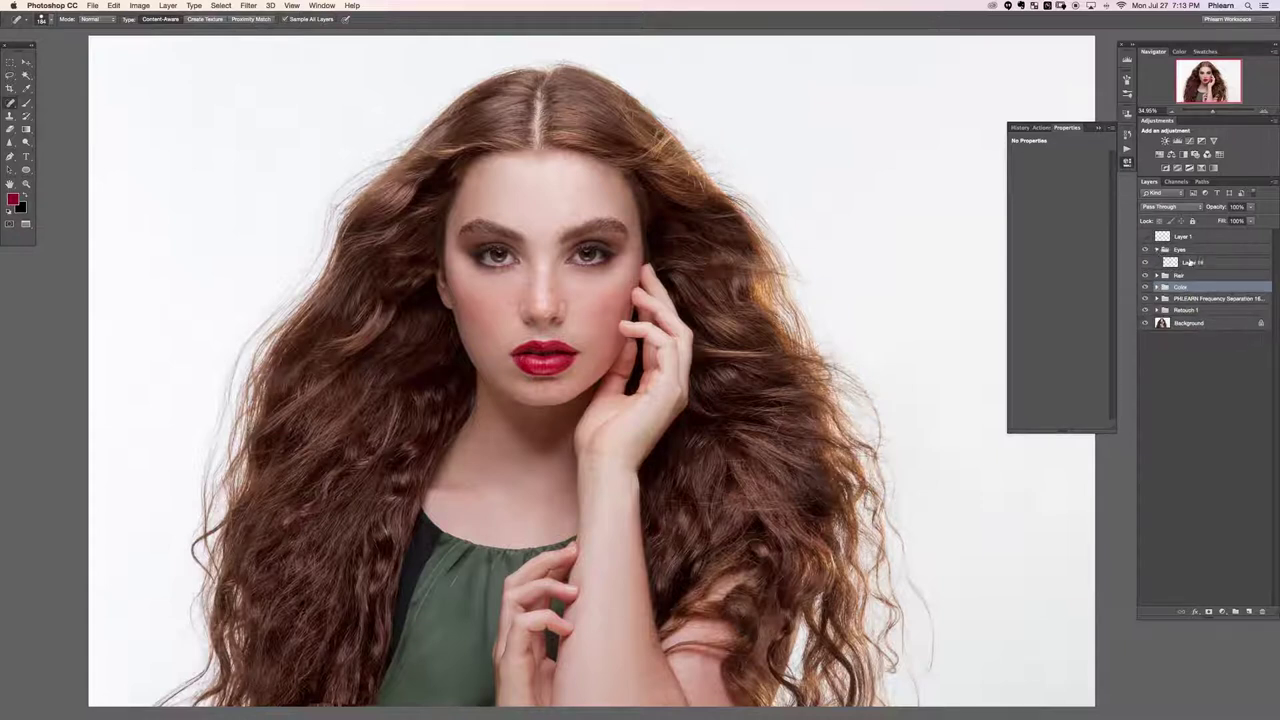
pyautogui.click(1192, 262)
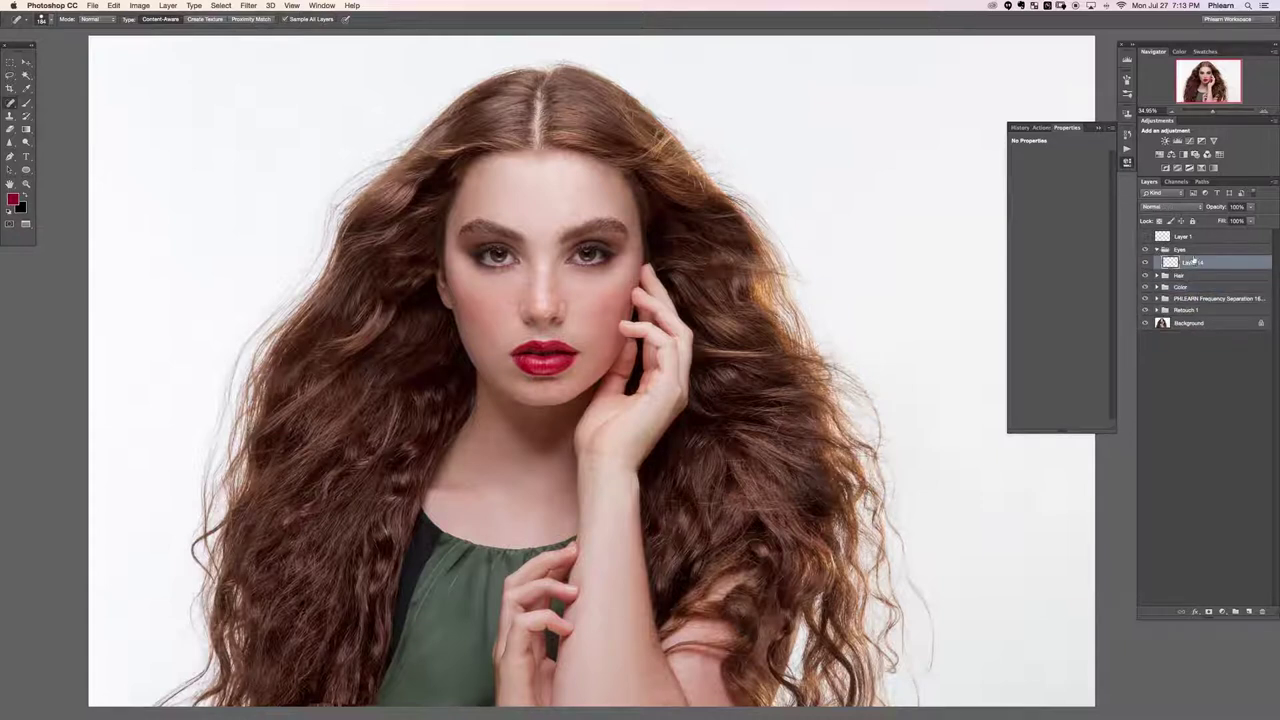
pyautogui.press('super+equal')
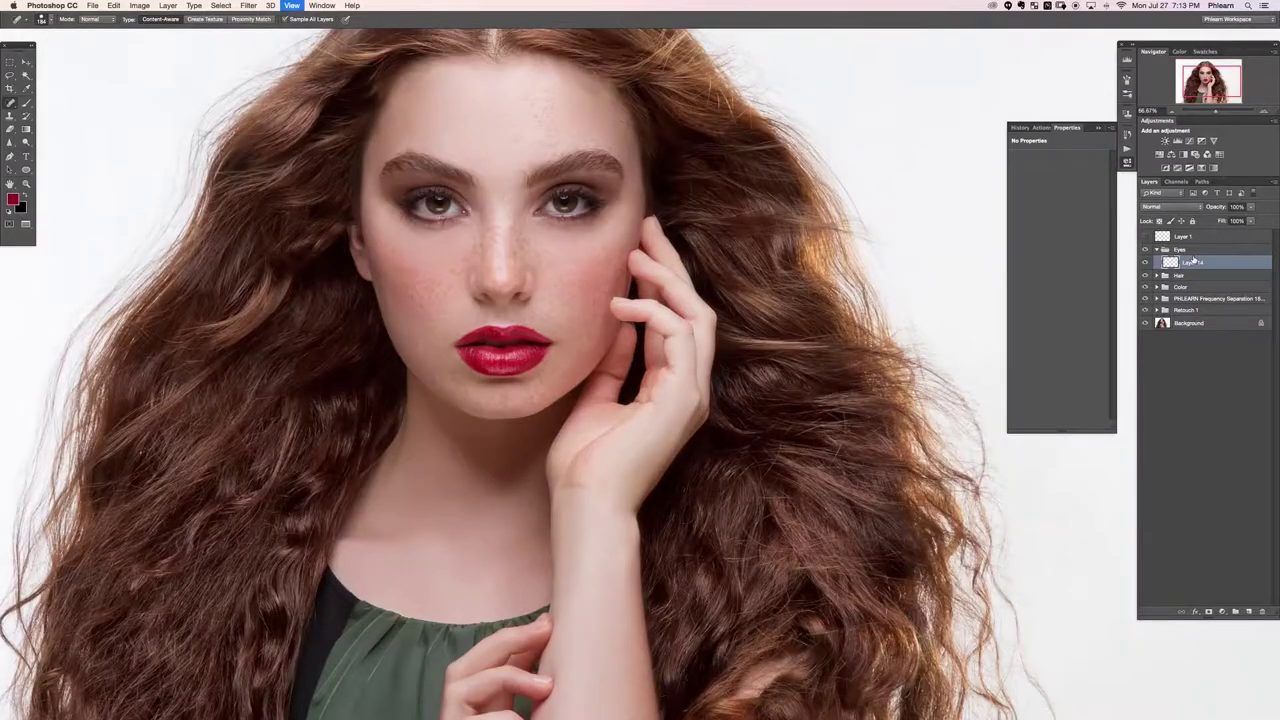
pyautogui.press('super+equal')
pyautogui.press('super+equal')
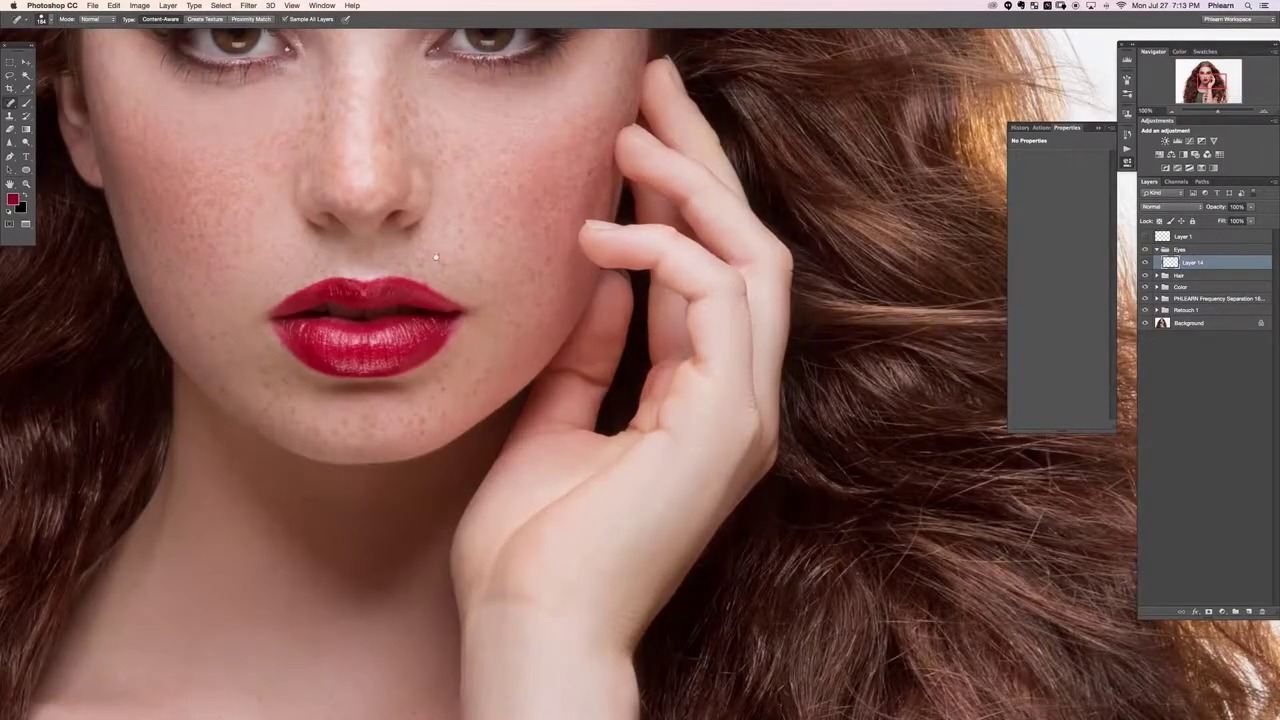
pyautogui.scroll(10, 435, 258)
pyautogui.click(1223, 611)
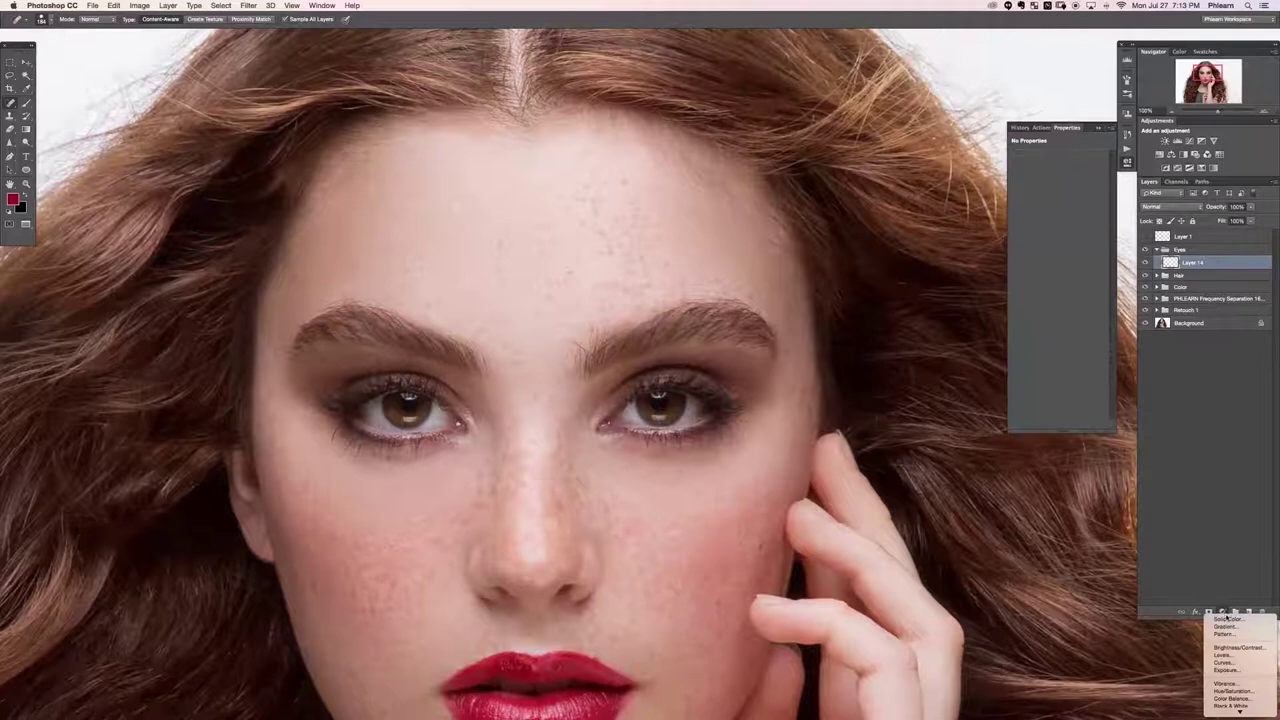
pyautogui.click(1225, 662)
pyautogui.moveTo(1073, 211); pyautogui.dragTo(1066, 201)
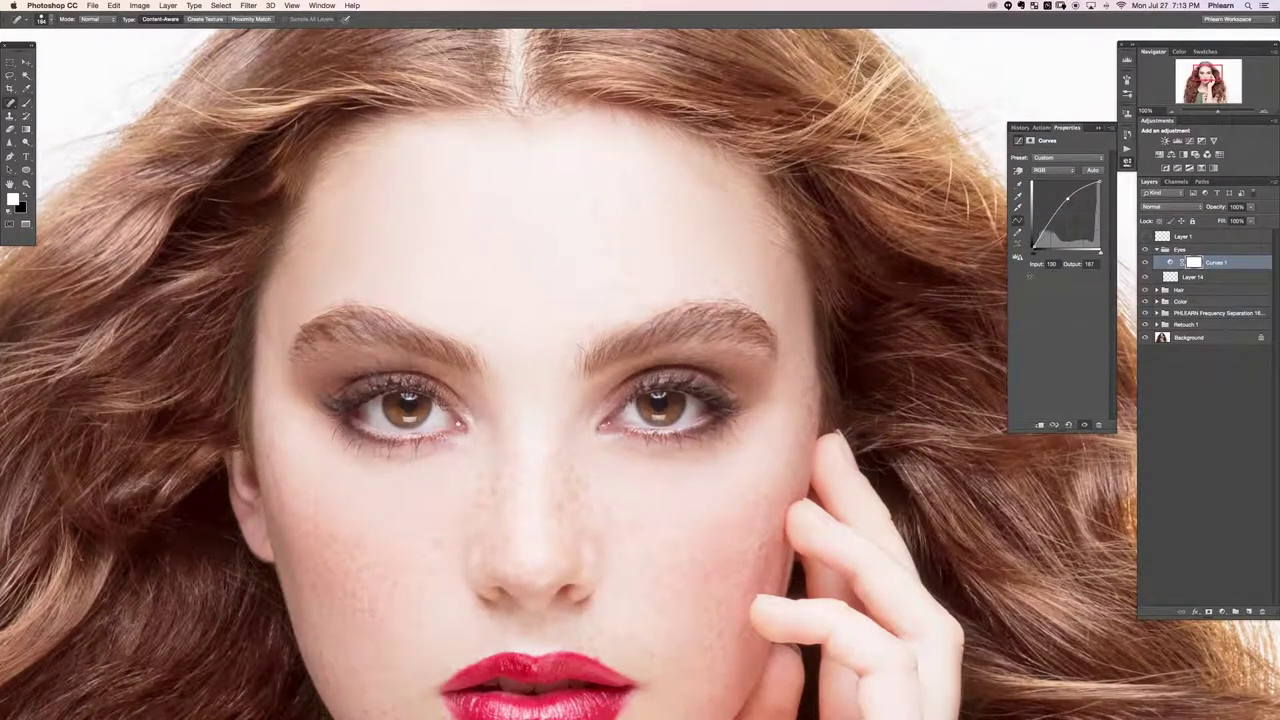
pyautogui.hotkey('ctrl', 'i')
# Paint white on the Curves 1 mask with a small brush to brighten the iris of the eye nearest the hand
pyautogui.hotkey('ctrl', '+')
pyautogui.hotkey('ctrl', '+')
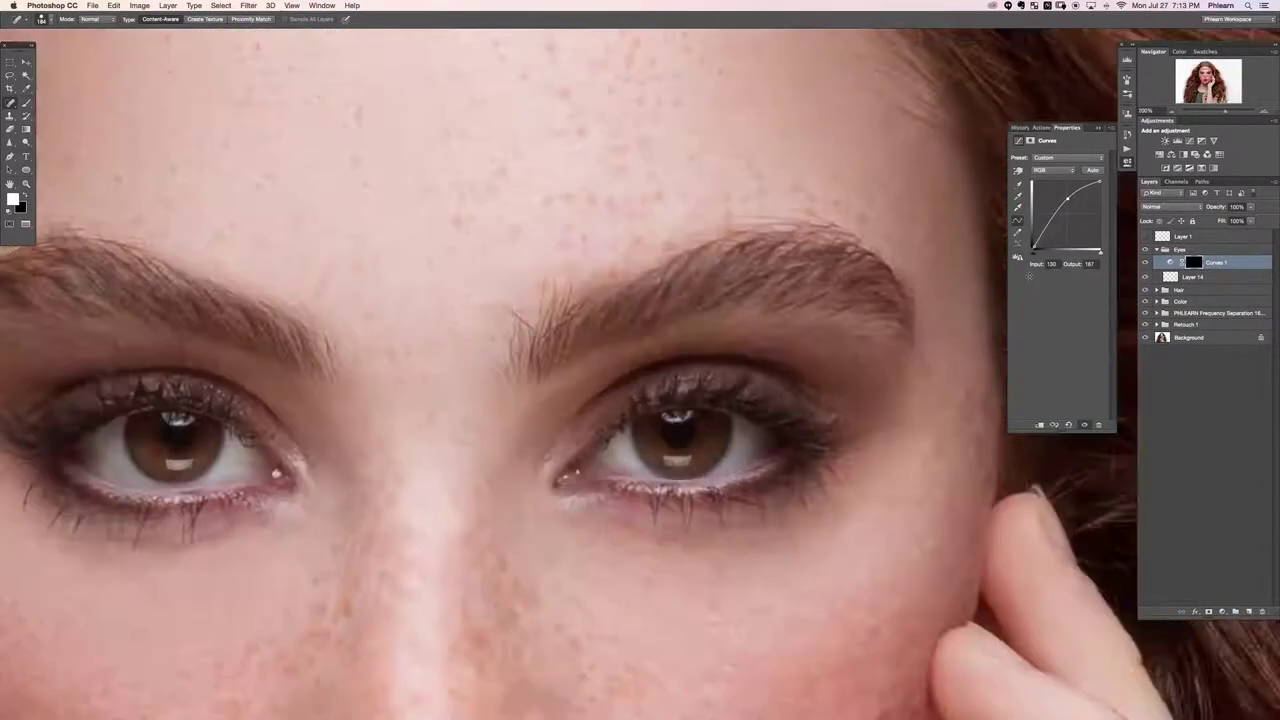
pyautogui.press('b')
pyautogui.hotkey('ctrl', '+')
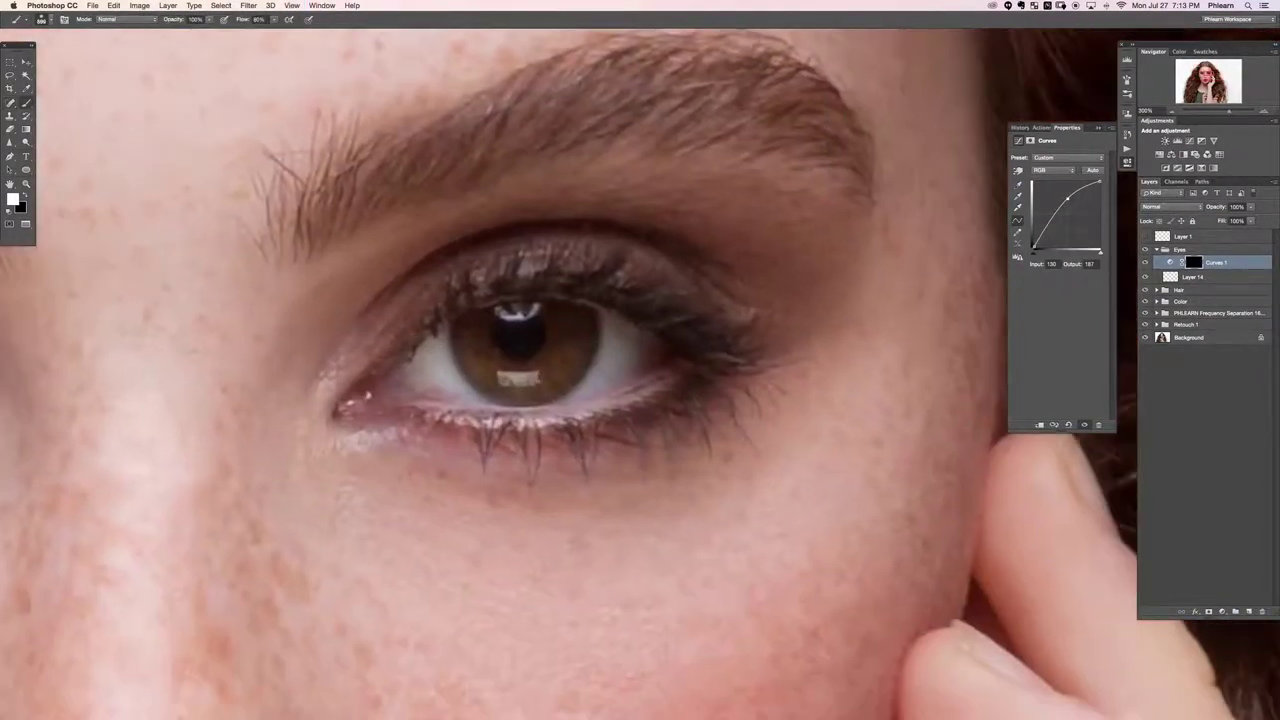
pyautogui.rightClick(519, 333)
pyautogui.click(590, 418)
pyautogui.click(474, 368)
pyautogui.moveTo(484, 365); pyautogui.dragTo(454, 360)
pyautogui.moveTo(490, 358)
pyautogui.mouseDown()
pyautogui.moveTo(530, 357)
pyautogui.moveTo(440, 347)
pyautogui.moveTo(455, 340)
pyautogui.mouseUp()
pyautogui.moveTo(480, 346); pyautogui.dragTo(482, 352)
pyautogui.moveTo(476, 360)
pyautogui.mouseDown()
pyautogui.moveTo(513, 389)
pyautogui.moveTo(535, 366)
pyautogui.moveTo(559, 373)
pyautogui.moveTo(577, 353)
pyautogui.moveTo(572, 322)
pyautogui.moveTo(474, 351)
pyautogui.moveTo(472, 319)
pyautogui.moveTo(466, 356)
pyautogui.moveTo(562, 349)
pyautogui.moveTo(564, 325)
pyautogui.moveTo(584, 361)
pyautogui.mouseUp()
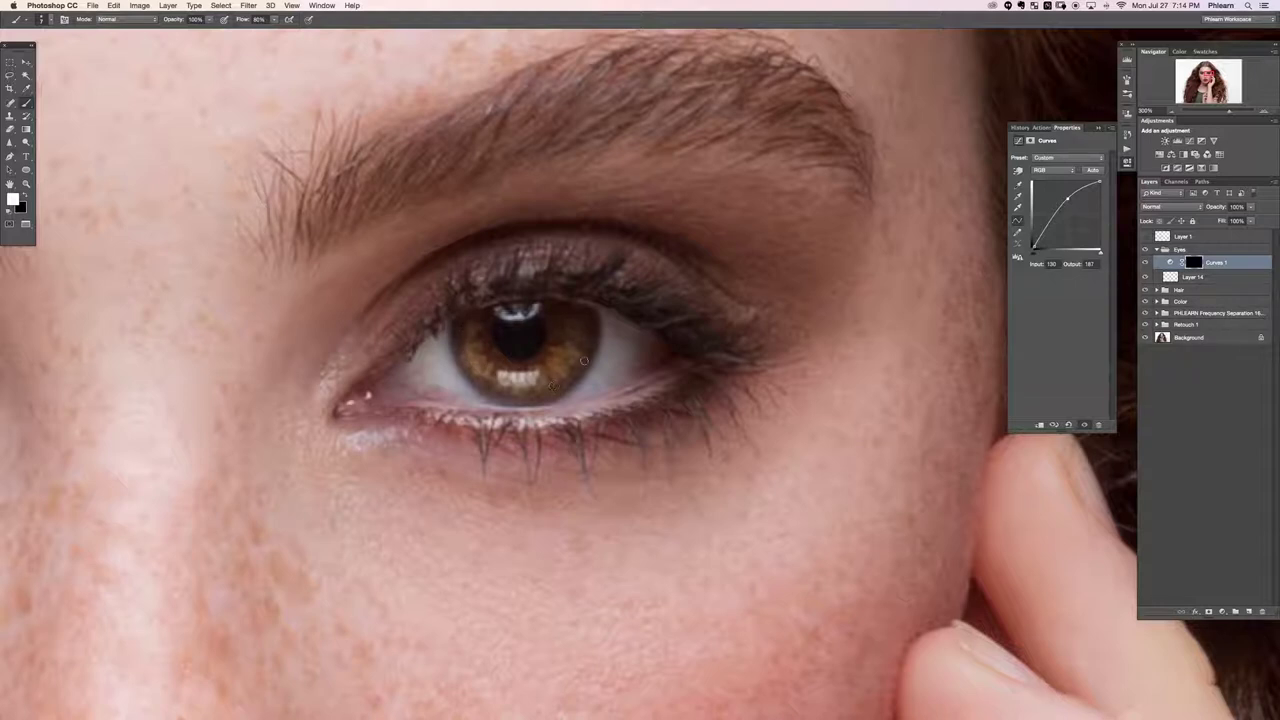
# Paint the same Curves 1 brightening into the iris of the other eye
pyautogui.moveTo(380, 436); pyautogui.dragTo(974, 448)
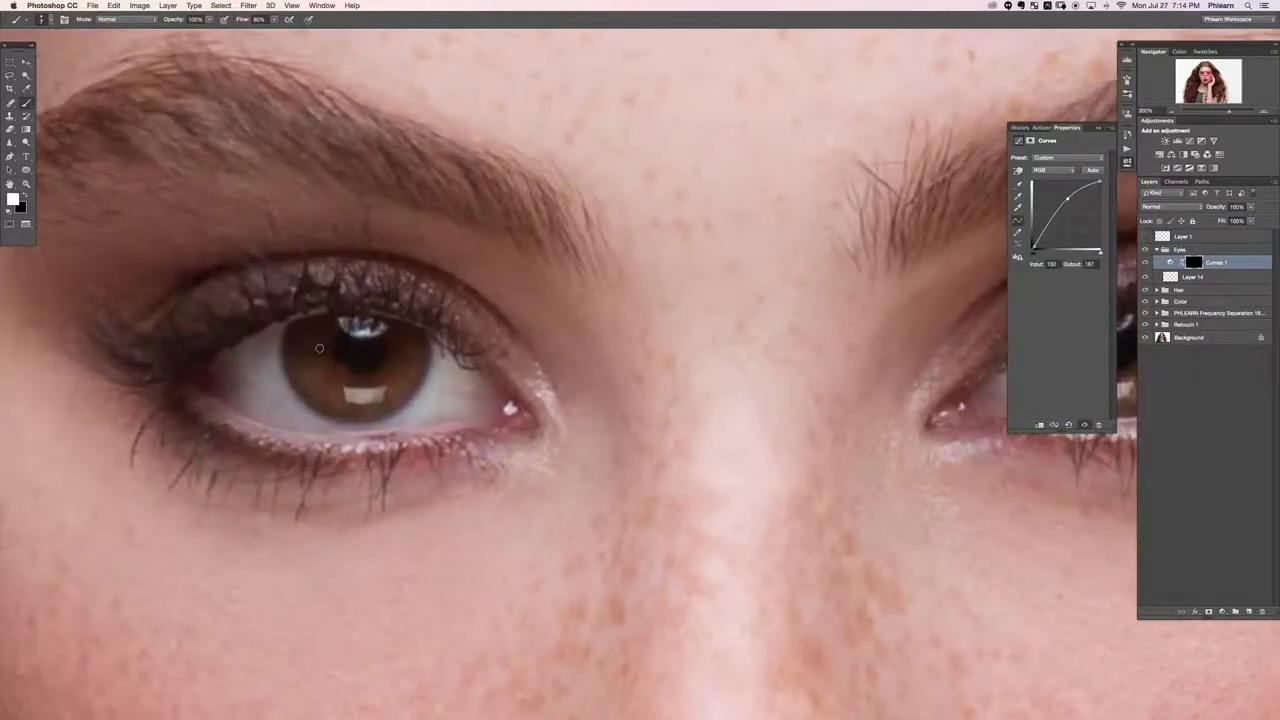
pyautogui.moveTo(310, 350)
pyautogui.mouseDown()
pyautogui.moveTo(396, 370)
pyautogui.moveTo(299, 362)
pyautogui.moveTo(352, 338)
pyautogui.moveTo(361, 347)
pyautogui.moveTo(294, 354)
pyautogui.moveTo(321, 343)
pyautogui.moveTo(314, 370)
pyautogui.moveTo(337, 364)
pyautogui.moveTo(332, 374)
pyautogui.moveTo(391, 381)
pyautogui.moveTo(422, 342)
pyautogui.mouseUp()
pyautogui.press('super+z')
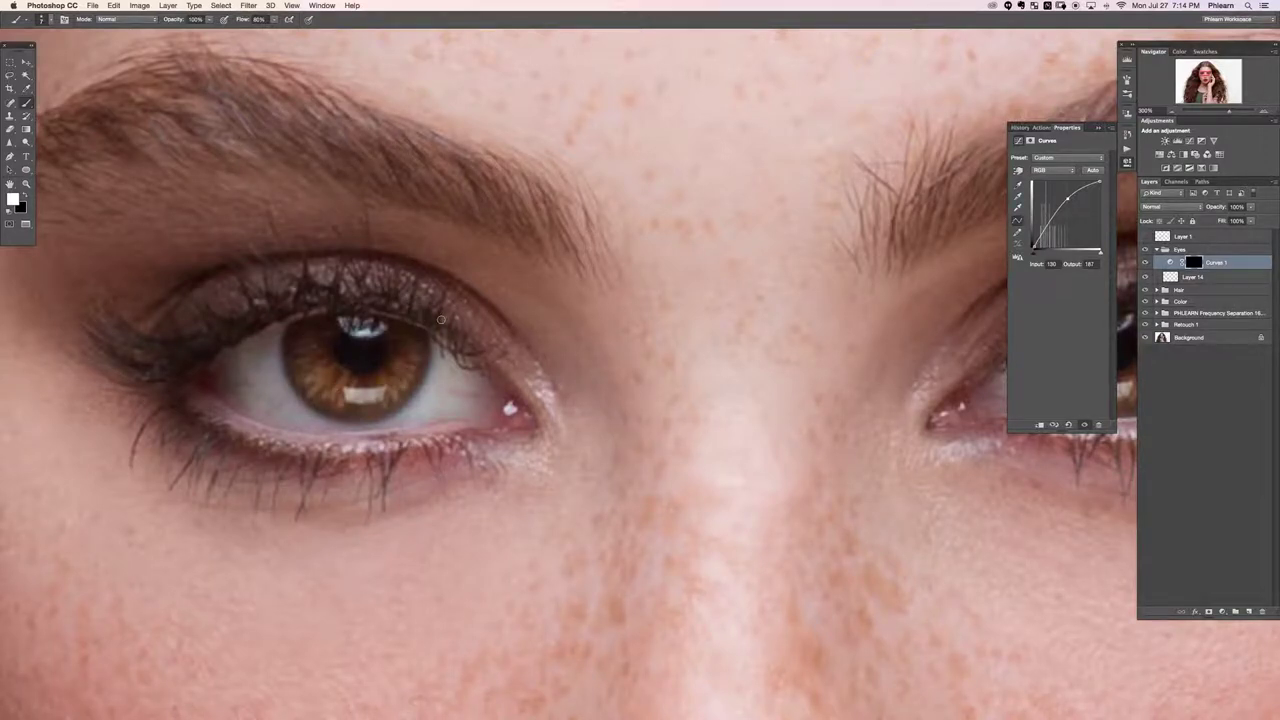
# Start a Gaussian Blur on the Curves 1 mask with a radius of about 1.7 pixels
pyautogui.press('super+minus')
pyautogui.press('super+minus')
pyautogui.press('super+minus')
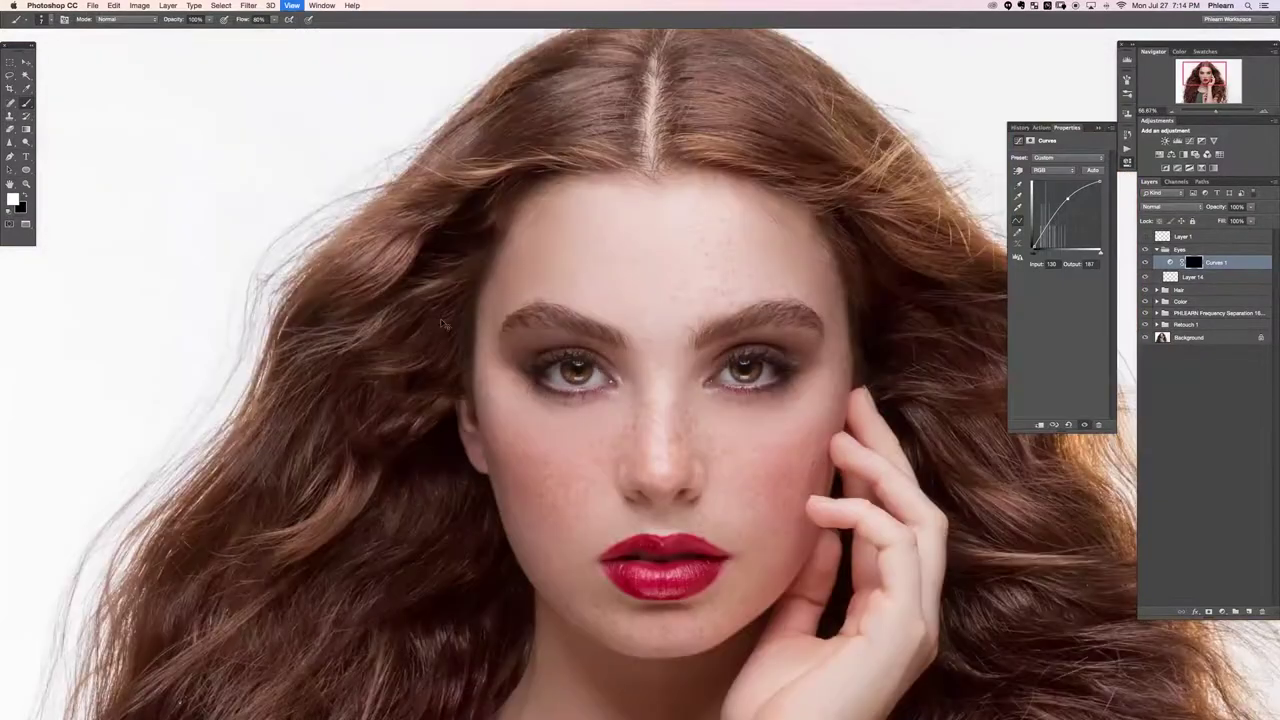
pyautogui.moveTo(800, 533); pyautogui.dragTo(631, 508)
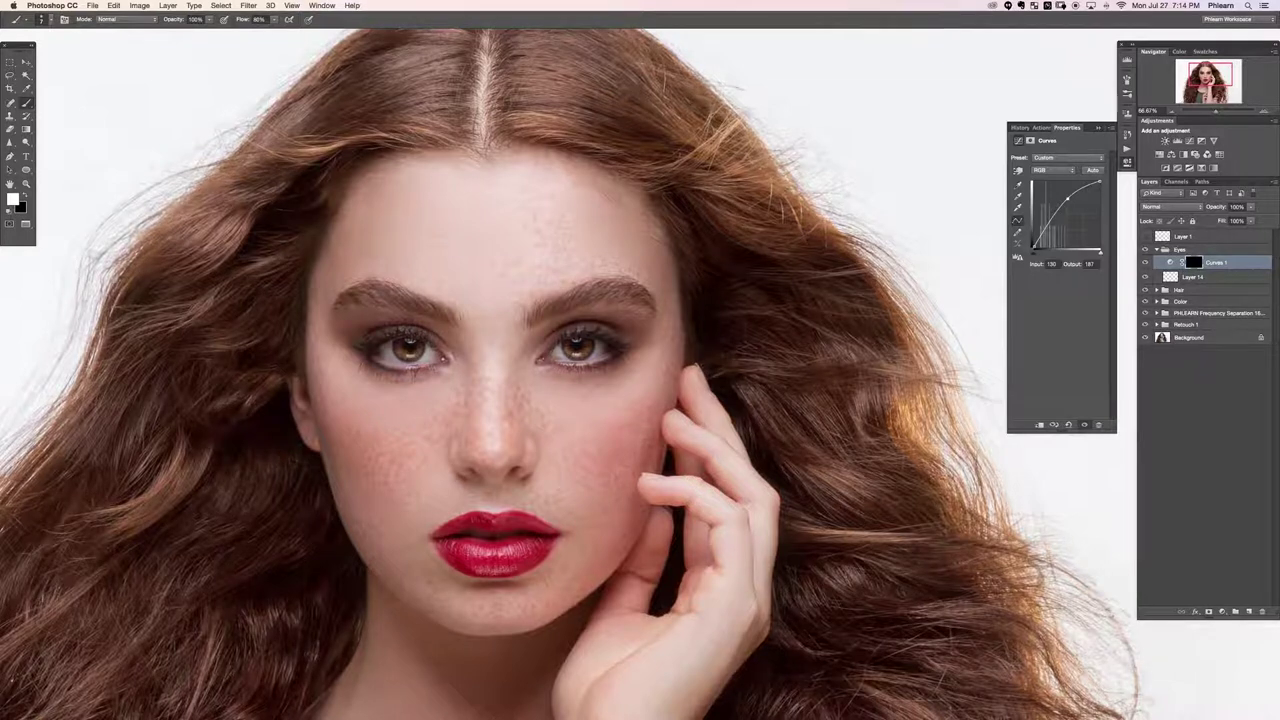
pyautogui.click(248, 5)
pyautogui.moveTo(275, 127)
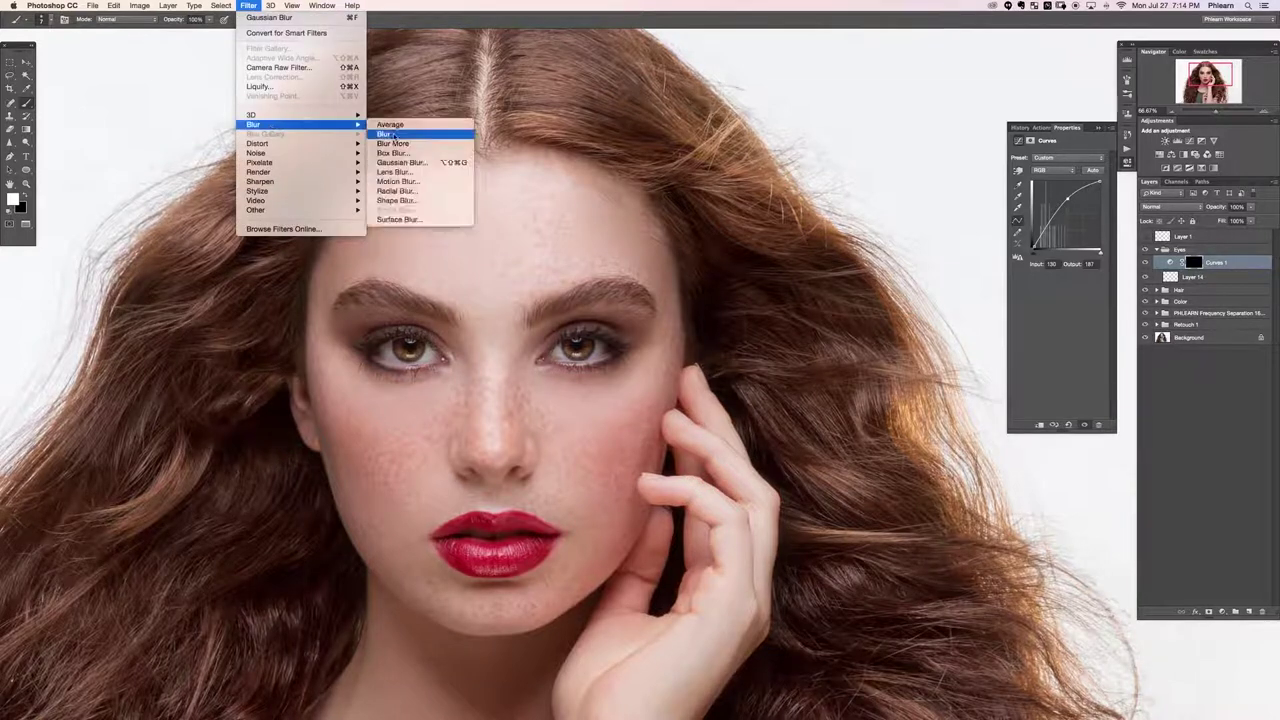
pyautogui.click(413, 162)
pyautogui.moveTo(744, 348); pyautogui.dragTo(728, 348)
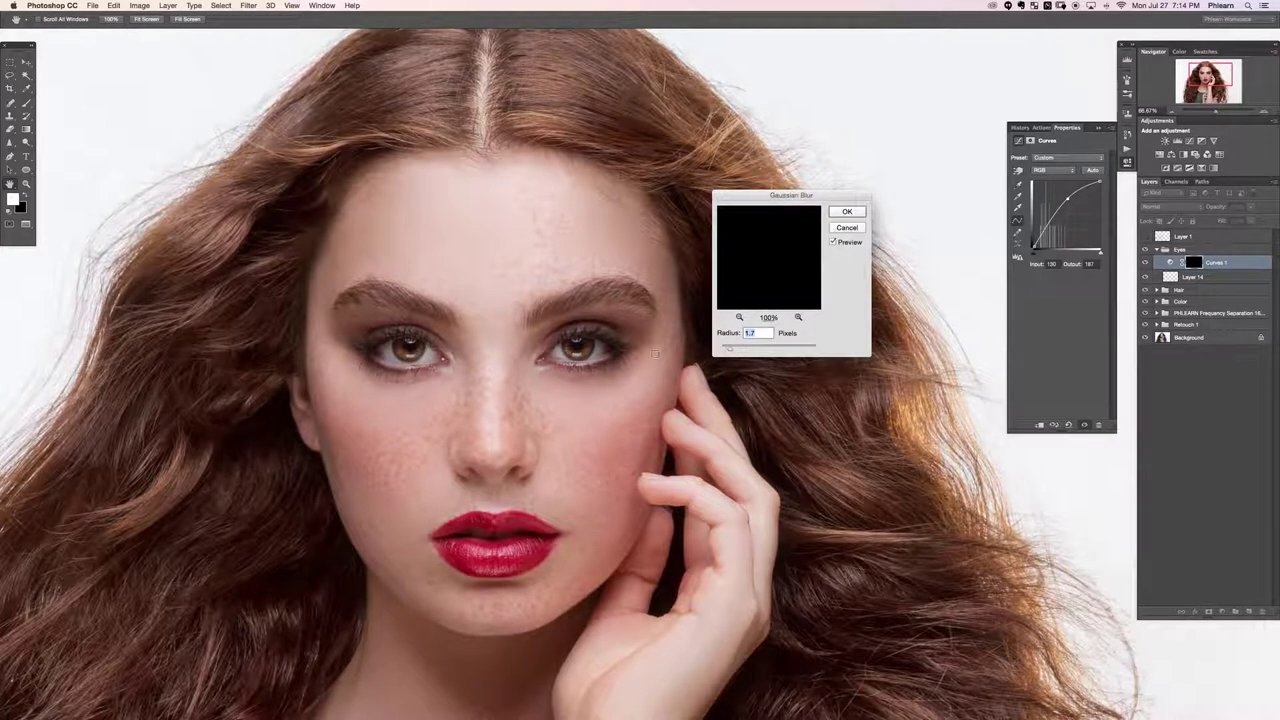
# Try a stronger blur radius of about 7.4 pixels on the mask and lower it again
pyautogui.hotkey('shift', 'Up')
pyautogui.hotkey('shift', 'Up')
pyautogui.hotkey('shift', 'Up')
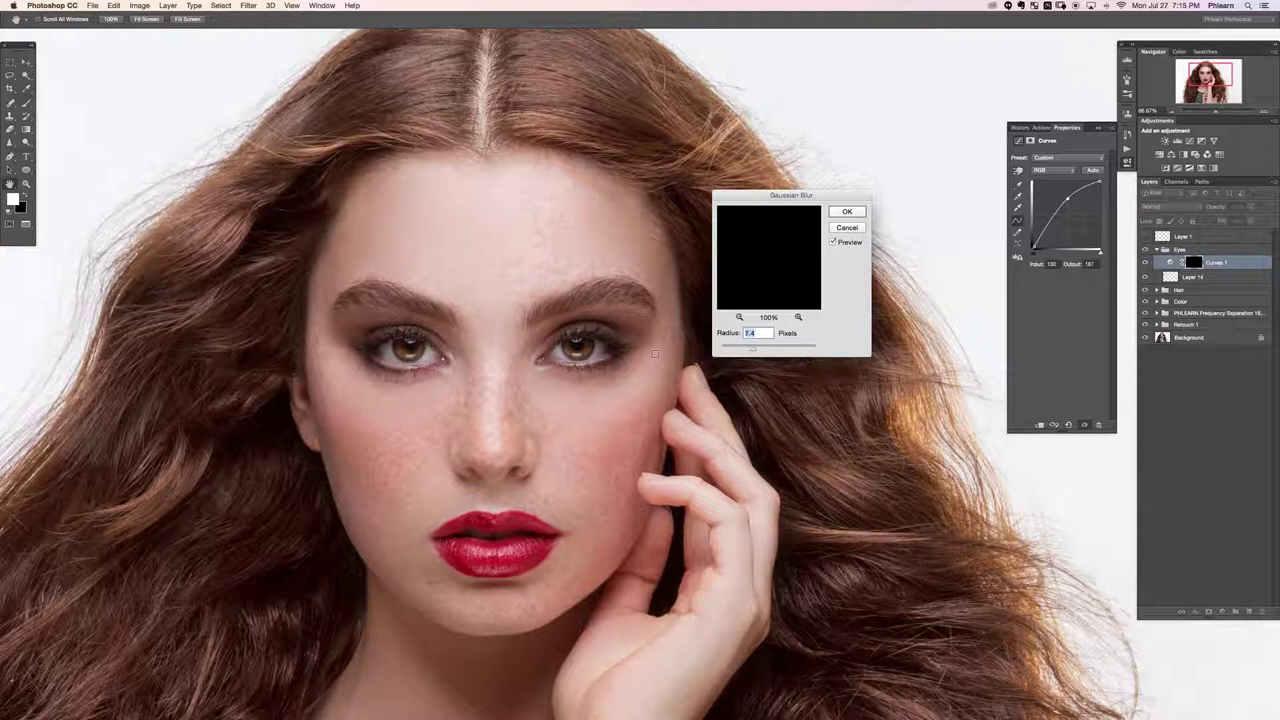
pyautogui.hotkey('shift', 'Down')
pyautogui.hotkey('shift', 'Down')
pyautogui.hotkey('shift', 'Down')
# Fine-tune the Gaussian Blur to a small radius under 2 pixels and apply it to the Curves 1 mask
pyautogui.press('super+plus')
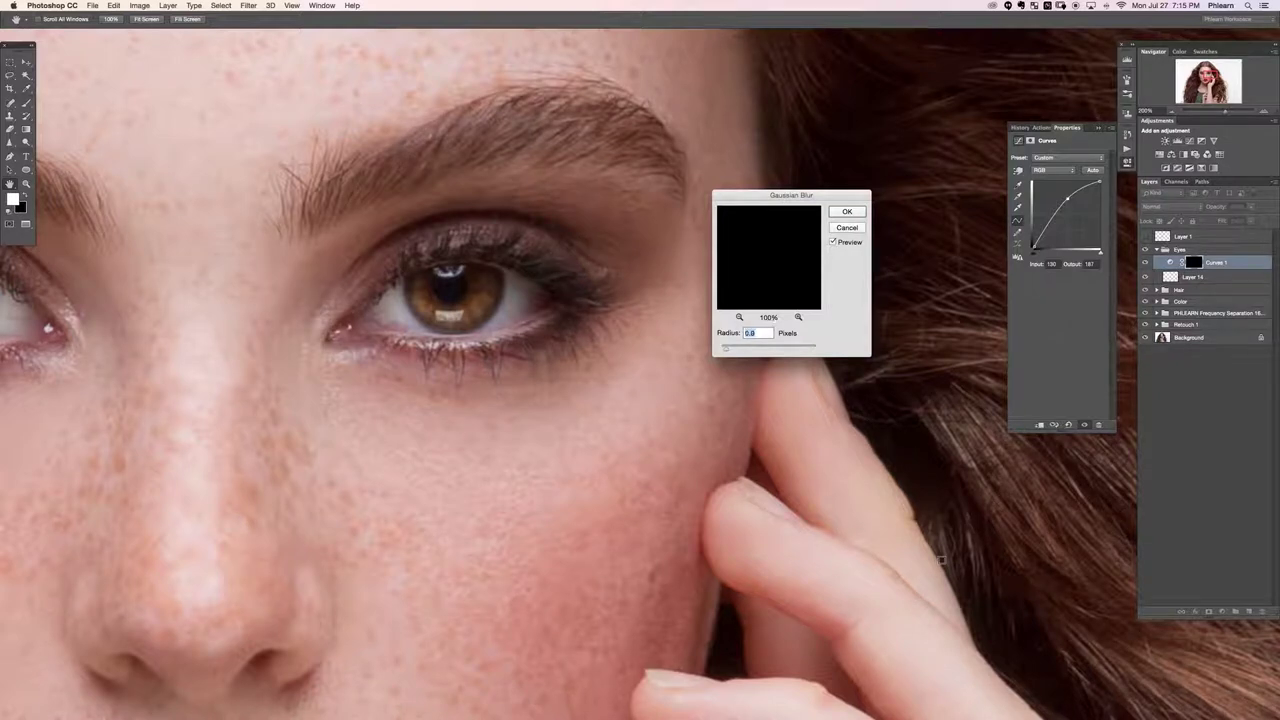
pyautogui.press('Up')
pyautogui.press('Up')
pyautogui.press('Up')
pyautogui.press('Up')
pyautogui.press('Return')
# Run Gaussian Blur on the Curves 1 mask once more with the same small radius
pyautogui.press('b')
pyautogui.press('super+minus')
pyautogui.press('super+minus')
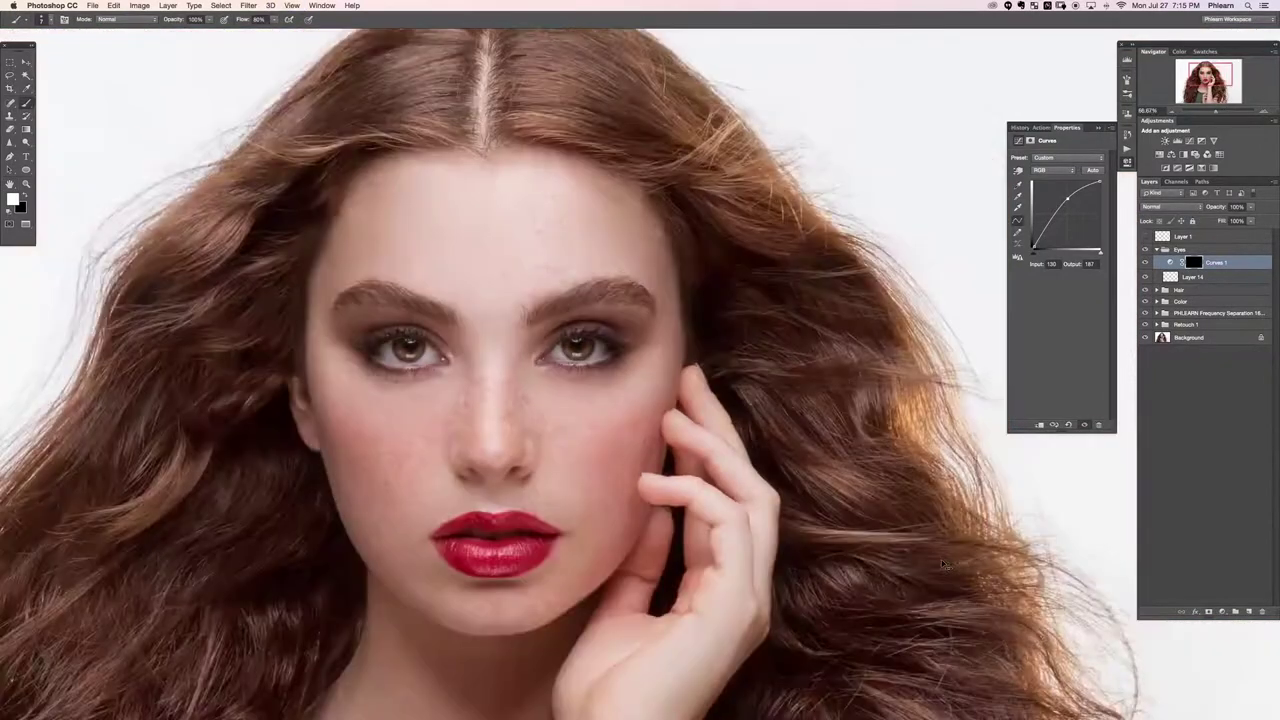
pyautogui.press('alt+super+f')
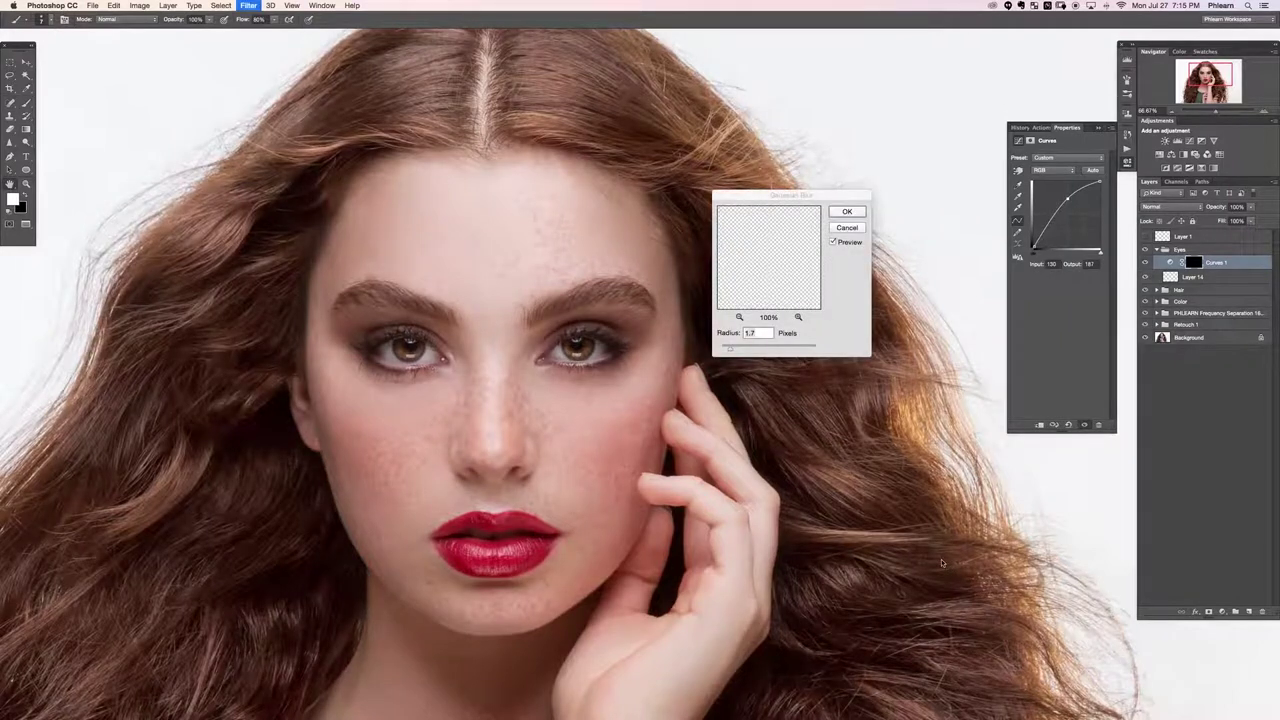
pyautogui.press('Return')
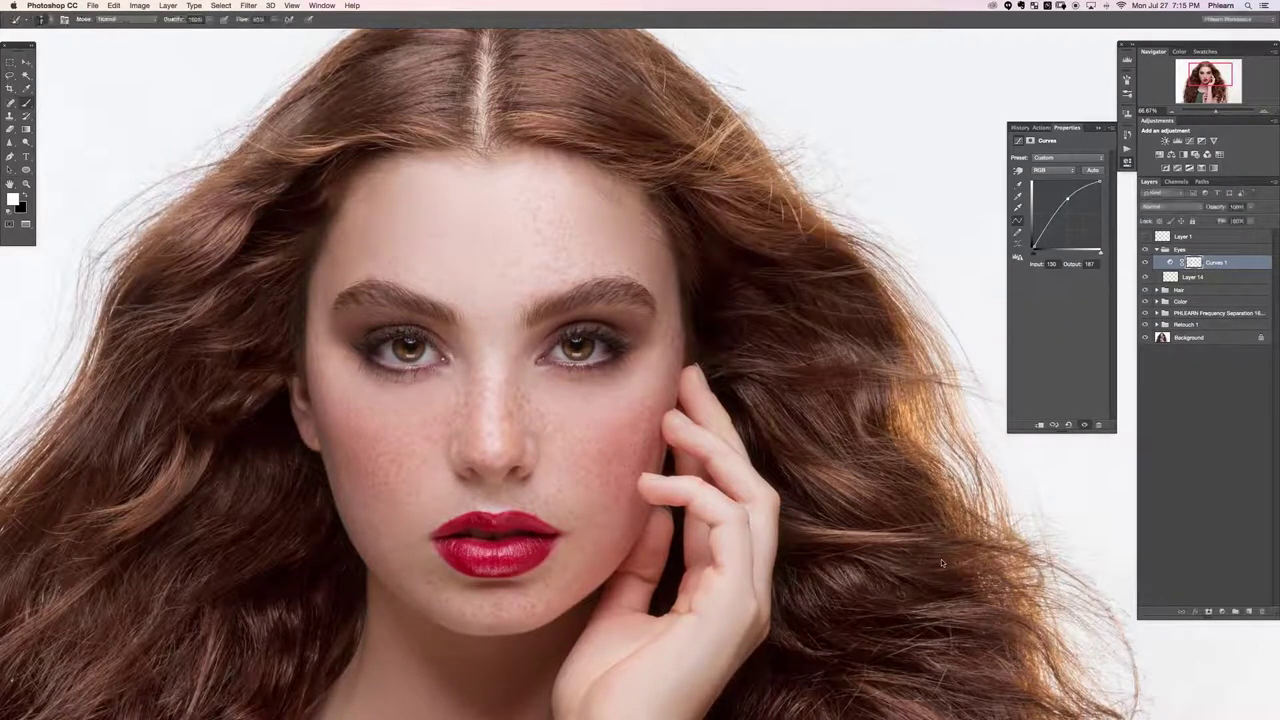
pyautogui.press('super+i')
# Add a second Curves adjustment above Curves 1 and raise its Red channel from input 103 to output 161
pyautogui.moveTo(511, 453); pyautogui.dragTo(486, 393)
pyautogui.moveTo(557, 420); pyautogui.dragTo(549, 411)
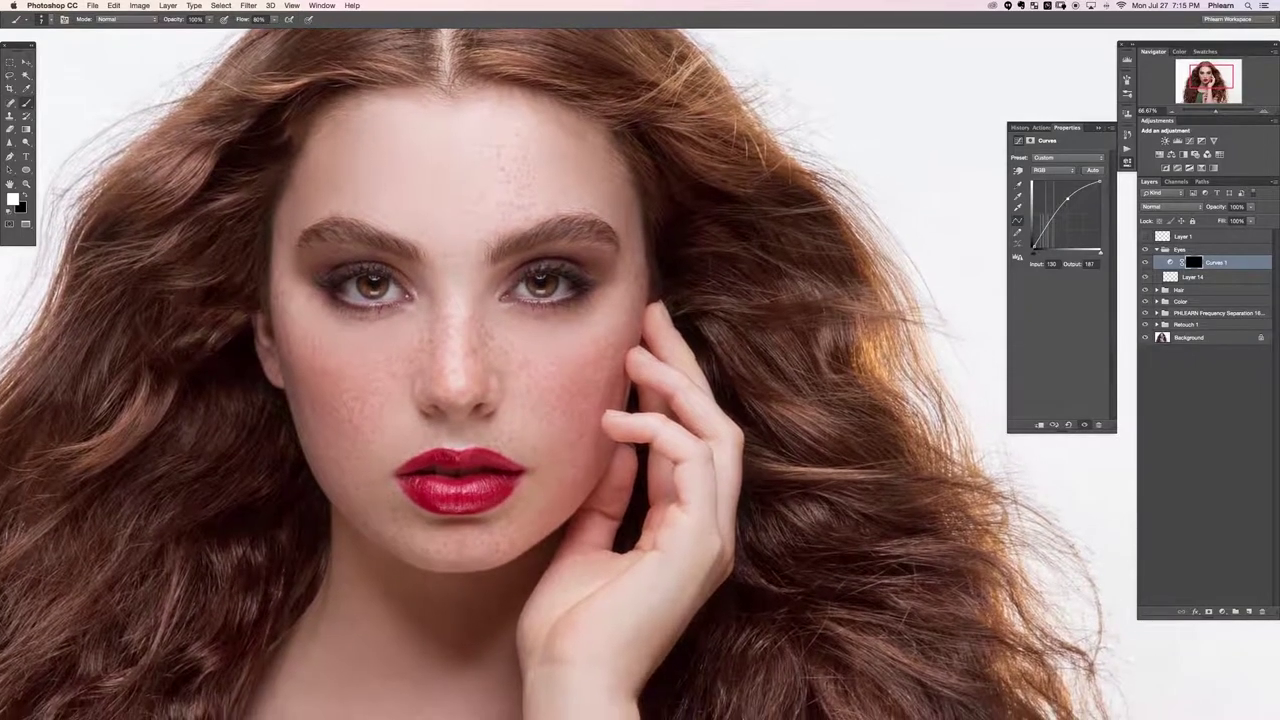
pyautogui.click(1221, 611)
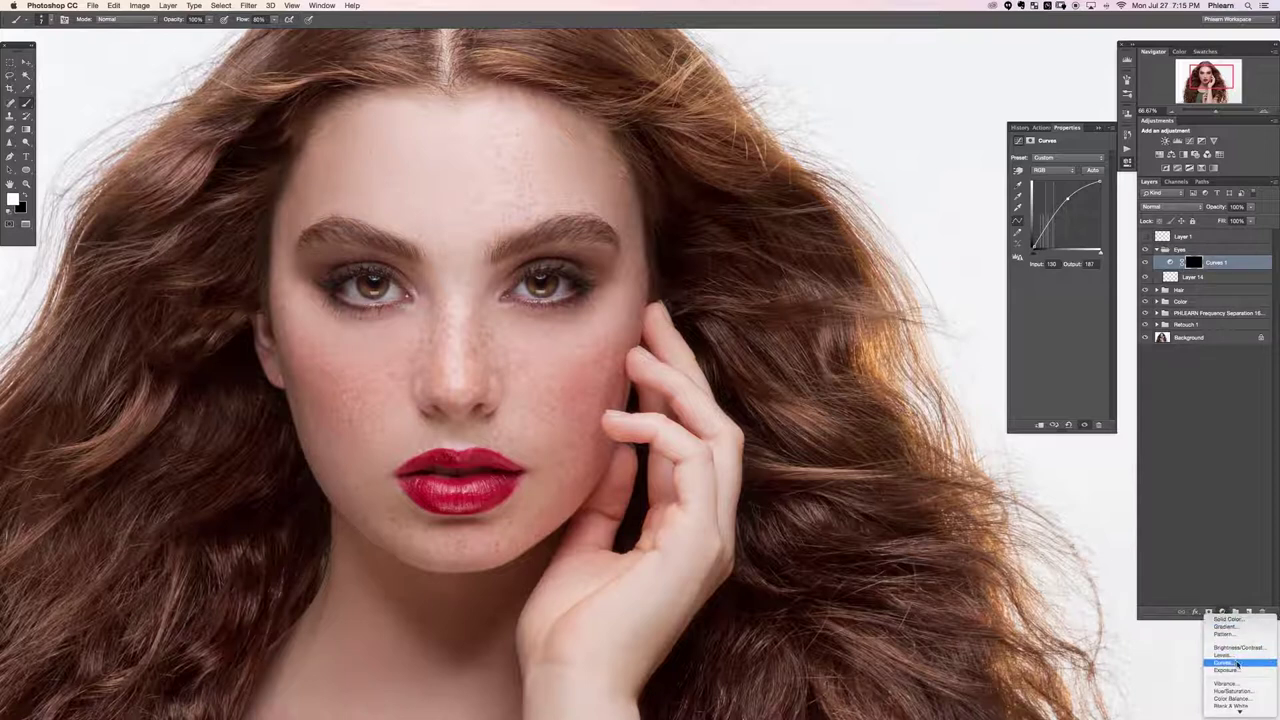
pyautogui.click(1230, 662)
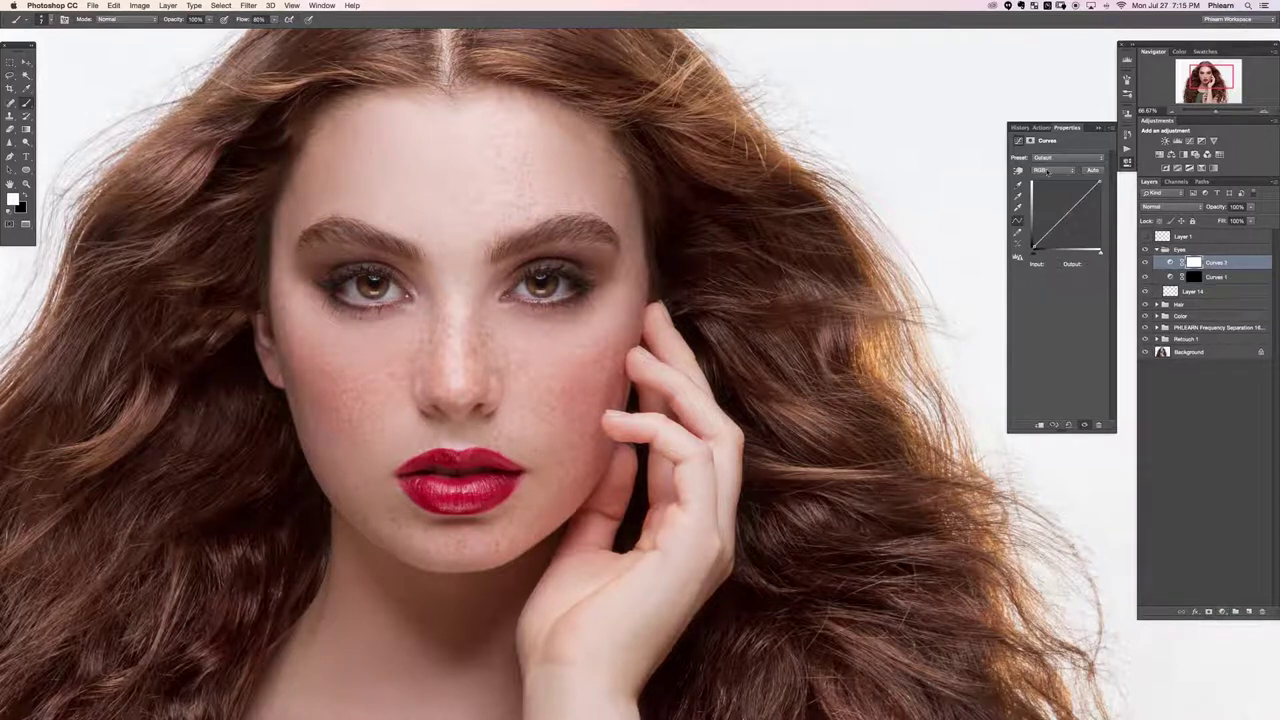
pyautogui.click(1048, 171)
pyautogui.click(1044, 178)
pyautogui.moveTo(1062, 210); pyautogui.dragTo(1061, 205)
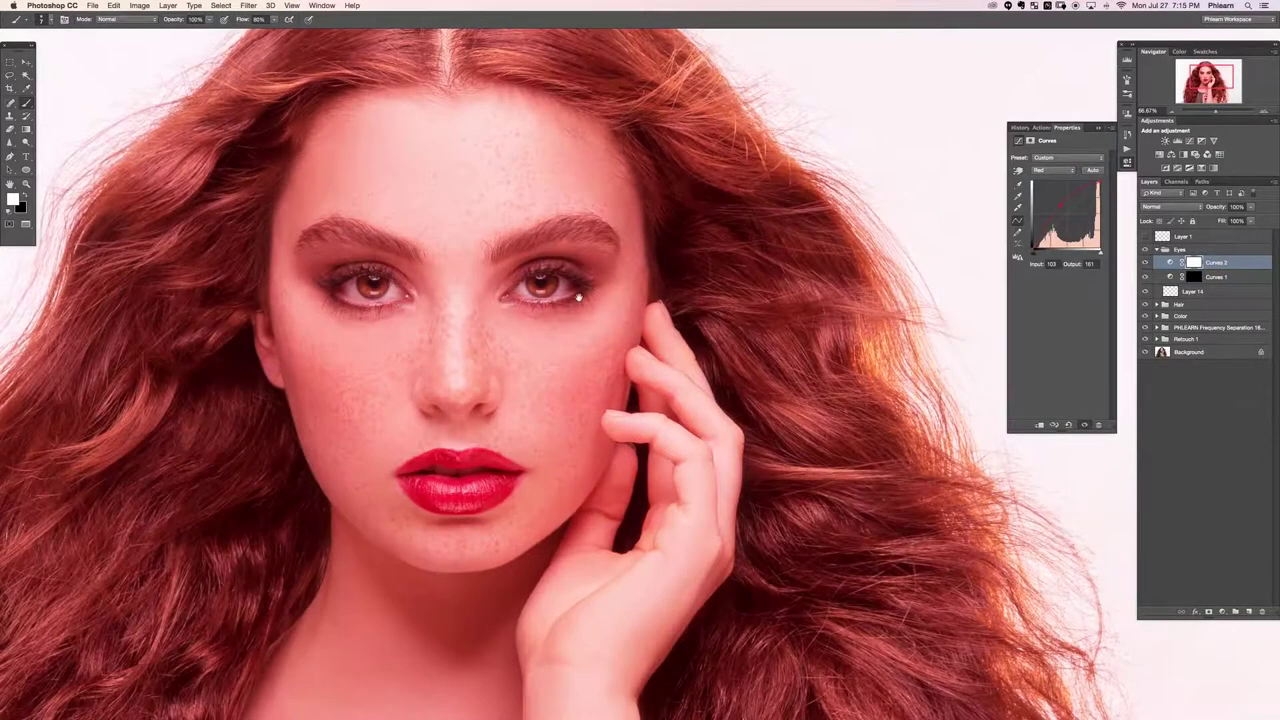
# Raise the Green channel of the second Curves adjustment from input 121 to output 146
pyautogui.moveTo(584, 305); pyautogui.dragTo(634, 309)
pyautogui.click(1049, 173)
pyautogui.click(1052, 179)
pyautogui.moveTo(1065, 214); pyautogui.dragTo(1064, 209)
# Invert the Curves 2 mask to black and paint the warm tint into the iris nearest the hand
pyautogui.press('super+equal')
pyautogui.press('super+equal')
pyautogui.press('super+equal')
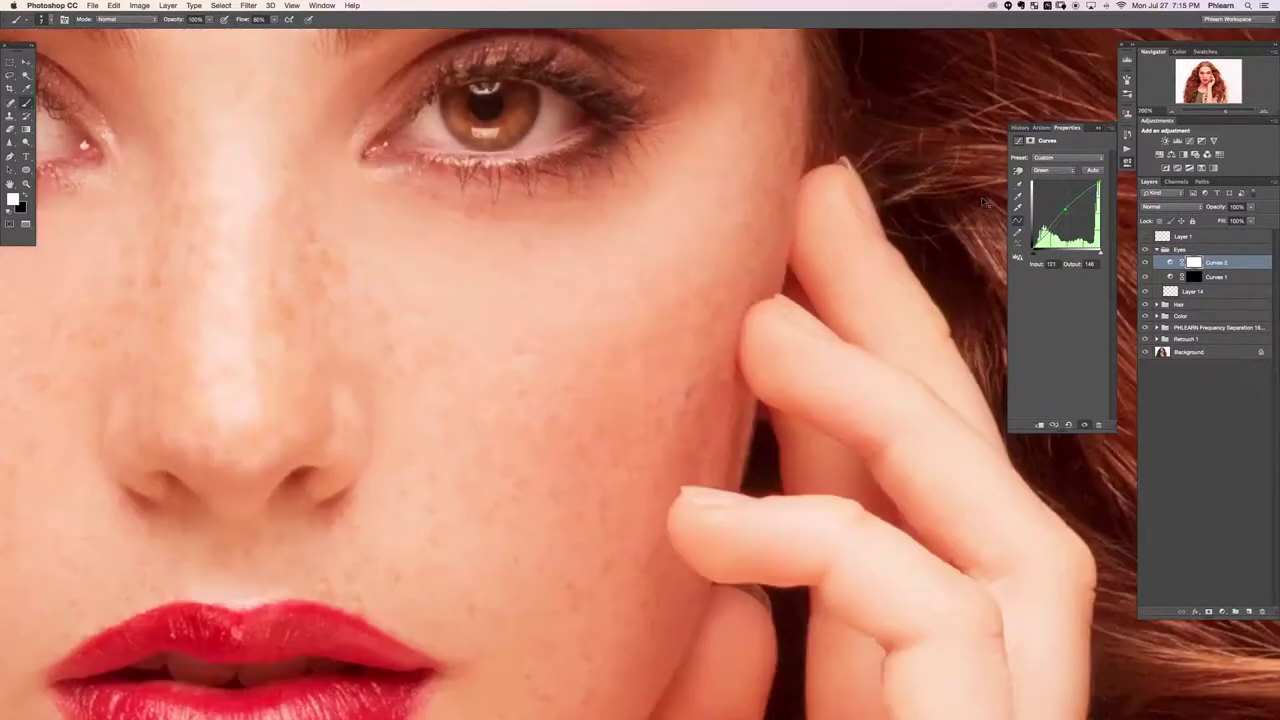
pyautogui.scroll(10, 747, 353)
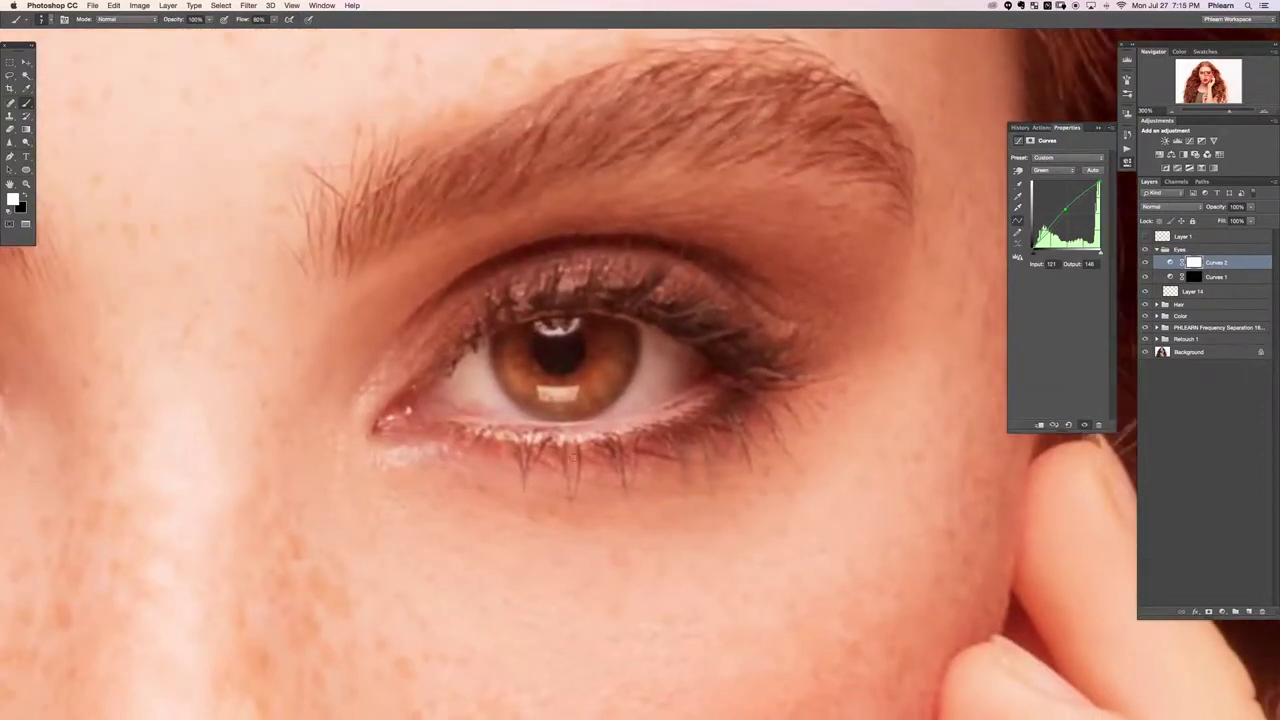
pyautogui.press('super+i')
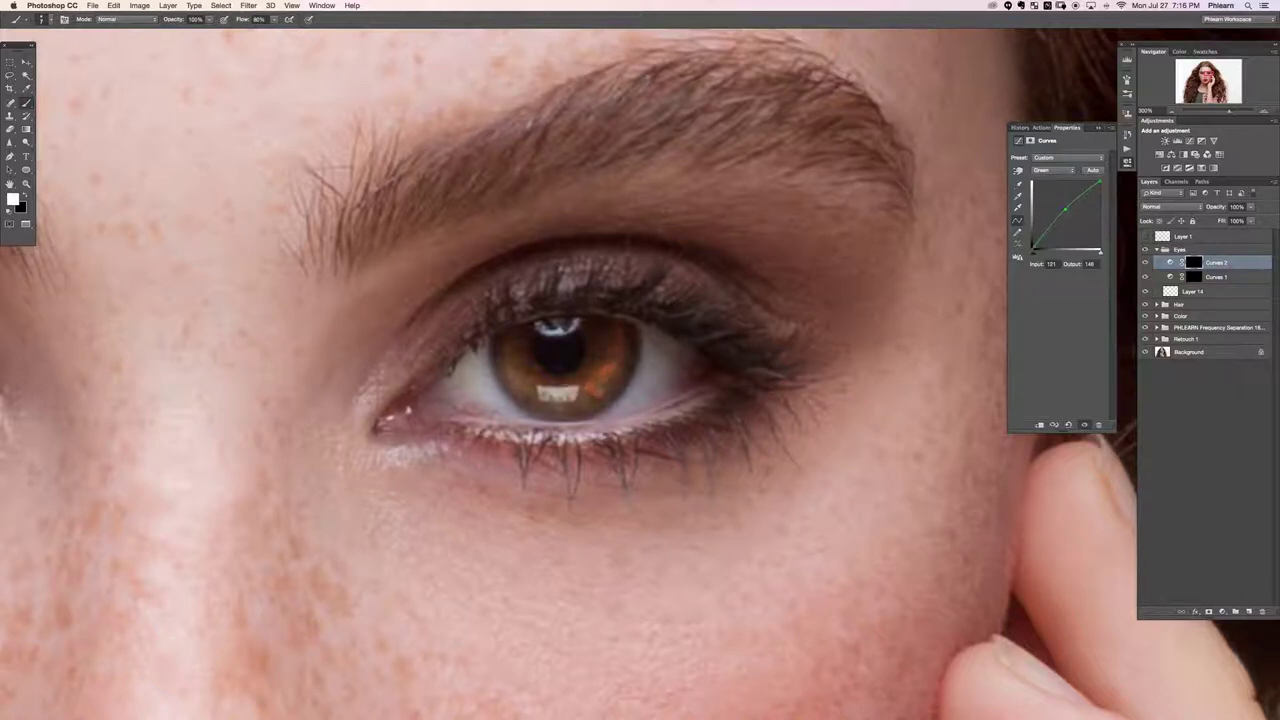
# Paint white on the Curves 2 mask over the other iris to give it the same orange-brown tint
pyautogui.moveTo(252, 476); pyautogui.dragTo(906, 412)
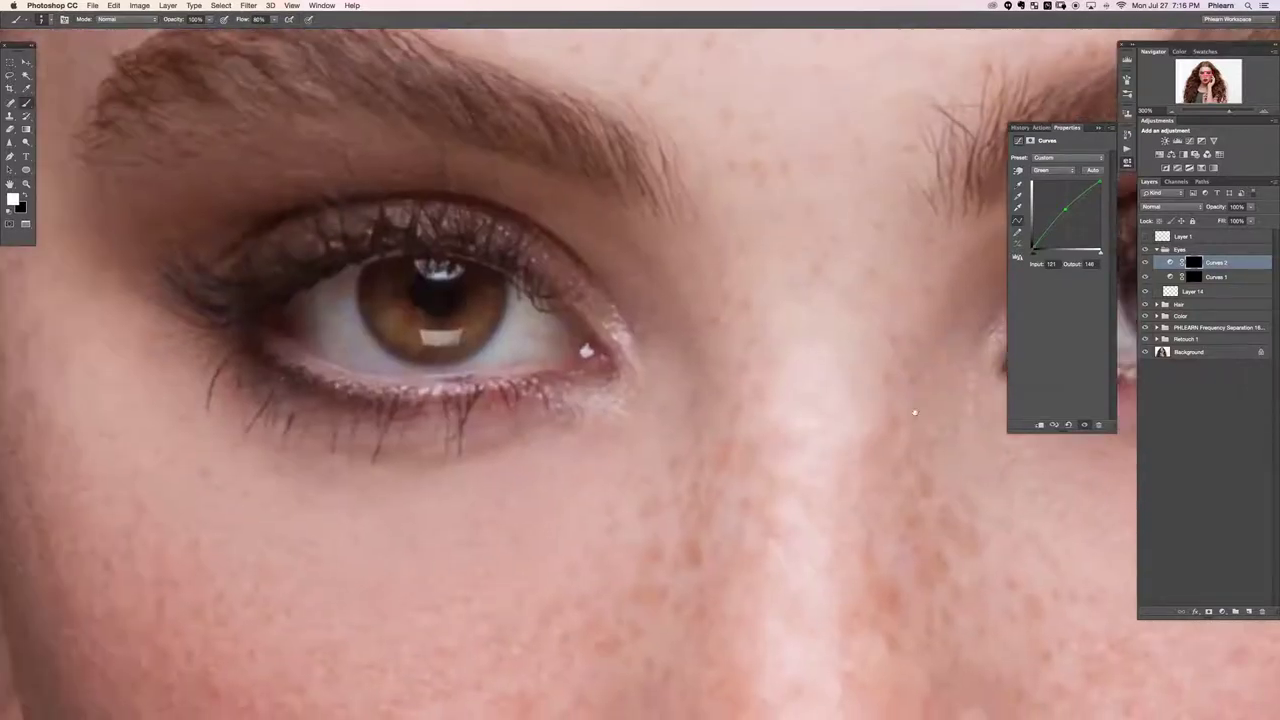
pyautogui.moveTo(392, 294)
pyautogui.mouseDown()
pyautogui.moveTo(409, 288)
pyautogui.moveTo(414, 312)
pyautogui.moveTo(465, 324)
pyautogui.mouseUp()
pyautogui.moveTo(488, 316)
pyautogui.mouseDown()
pyautogui.moveTo(500, 330)
pyautogui.moveTo(511, 308)
pyautogui.mouseUp()
pyautogui.moveTo(501, 292); pyautogui.dragTo(512, 285)
pyautogui.moveTo(860, 370); pyautogui.dragTo(495, 449)
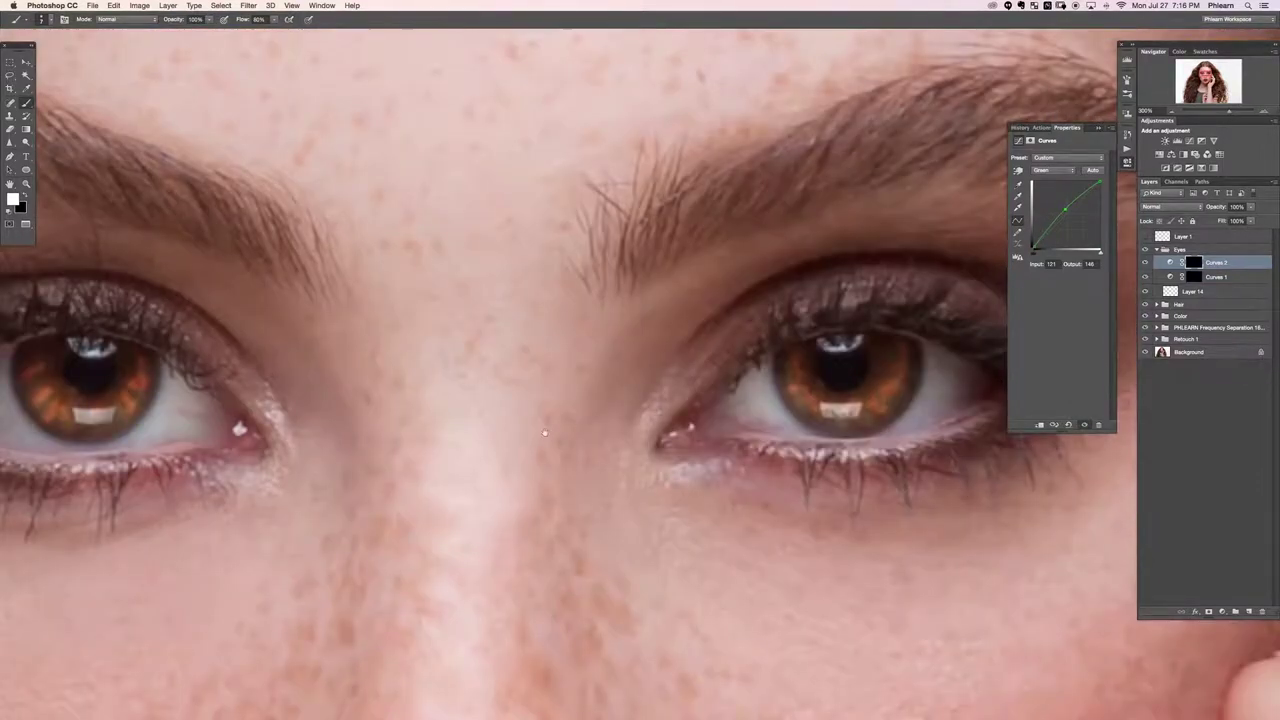
# Soften the edges of the Curves 2 mask with a Gaussian Blur of 3.7 pixels
pyautogui.moveTo(802, 394); pyautogui.dragTo(788, 362)
pyautogui.press('super+minus')
pyautogui.press('super+minus')
pyautogui.press('super+minus')
pyautogui.press('super+minus')
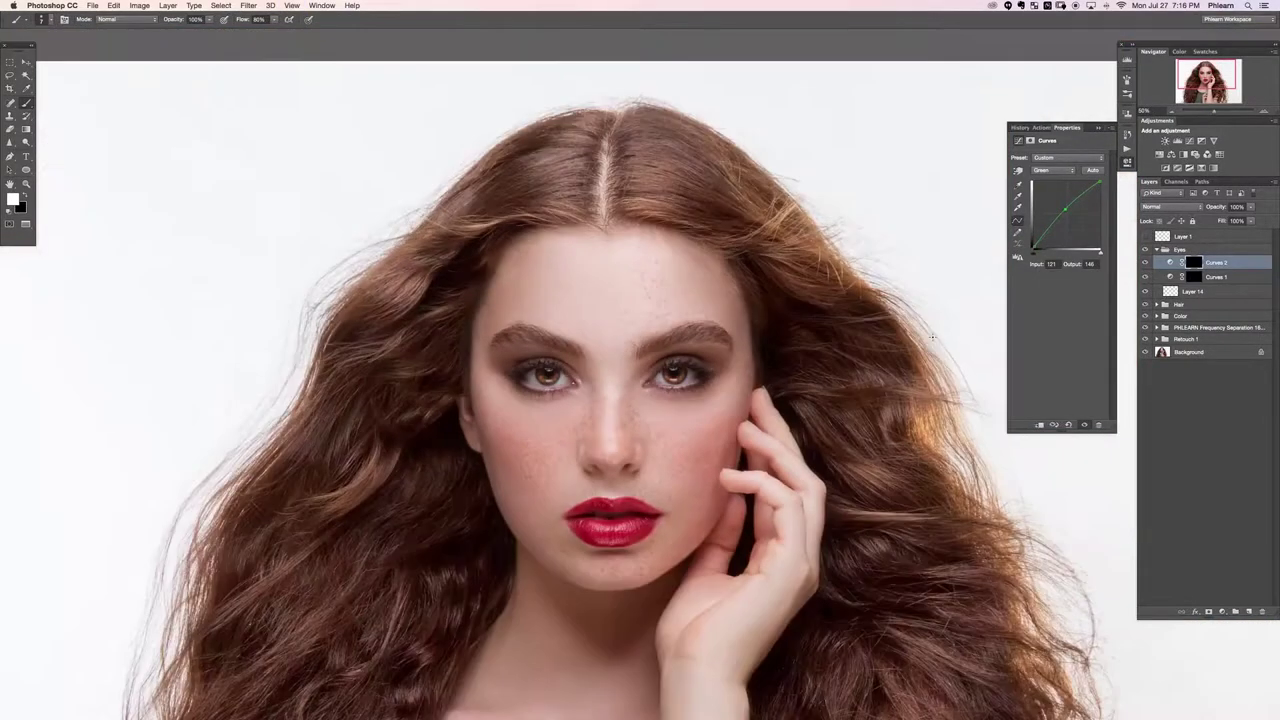
pyautogui.moveTo(558, 320); pyautogui.dragTo(458, 250)
pyautogui.press('super+alt+f')
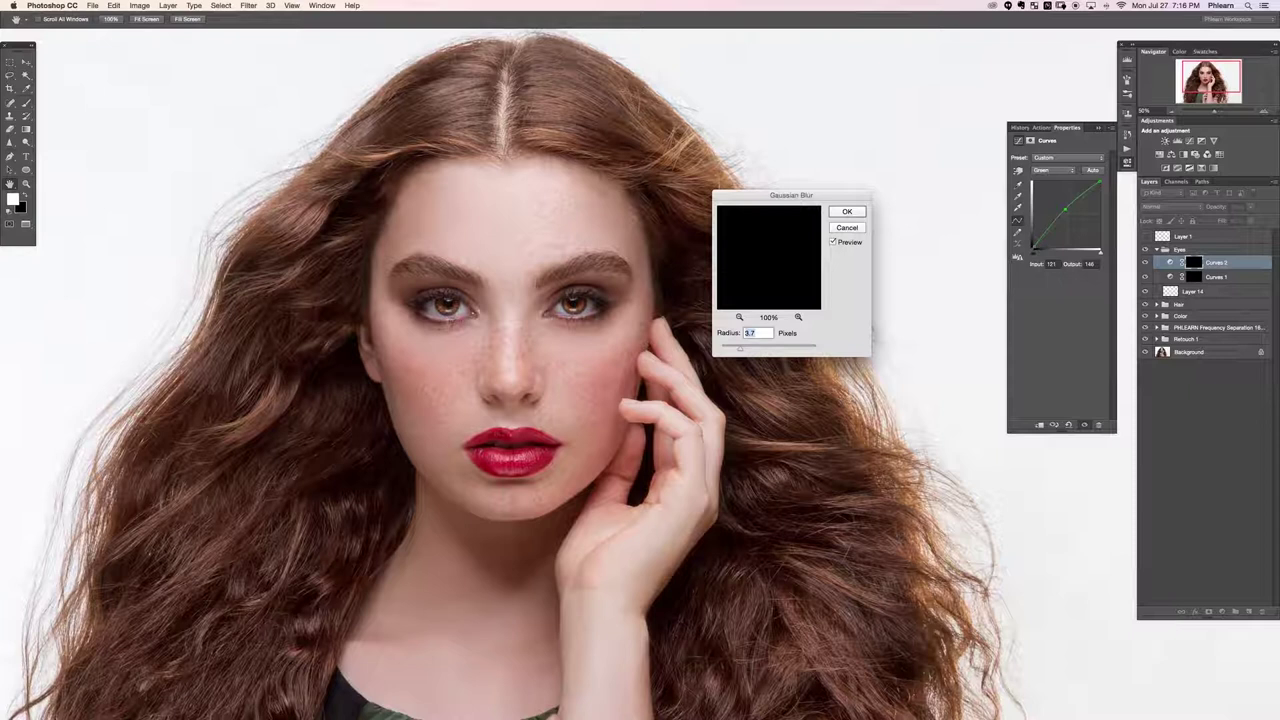
pyautogui.press('Return')
# Set the opacity of the Curves 2 layer to 50%
pyautogui.write('1')
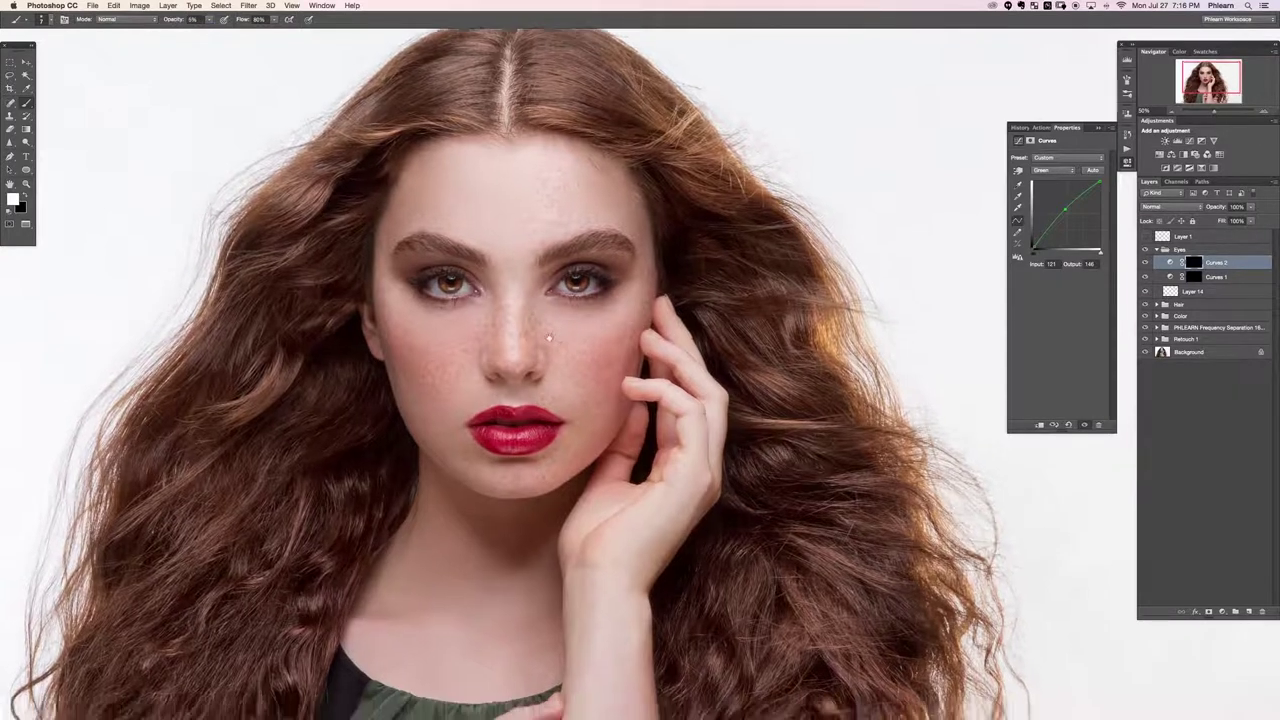
pyautogui.press('v')
pyautogui.press('5')
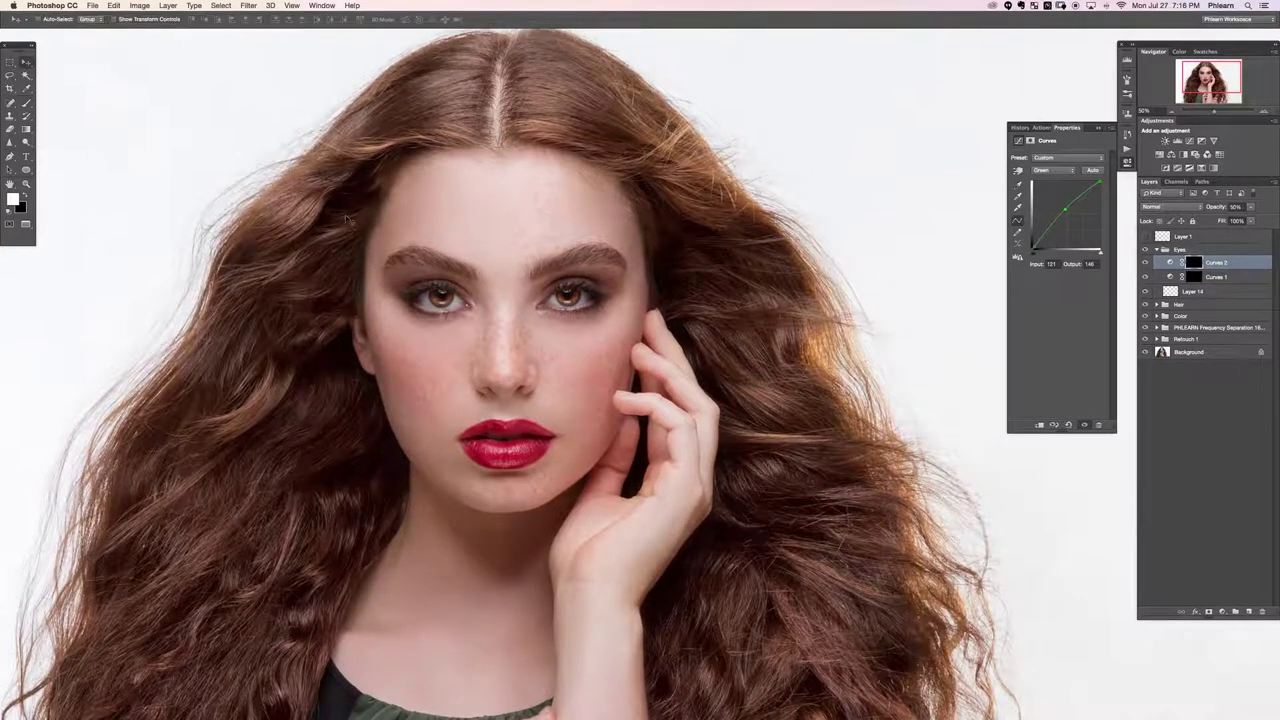
# On a new layer above Curves 2, spot-heal the white of the eye farther from the hand, sampling all layers
pyautogui.moveTo(646, 460); pyautogui.dragTo(642, 415)
pyautogui.hscroll(-1, 642, 414)
pyautogui.press('super+equal')
pyautogui.press('super+equal')
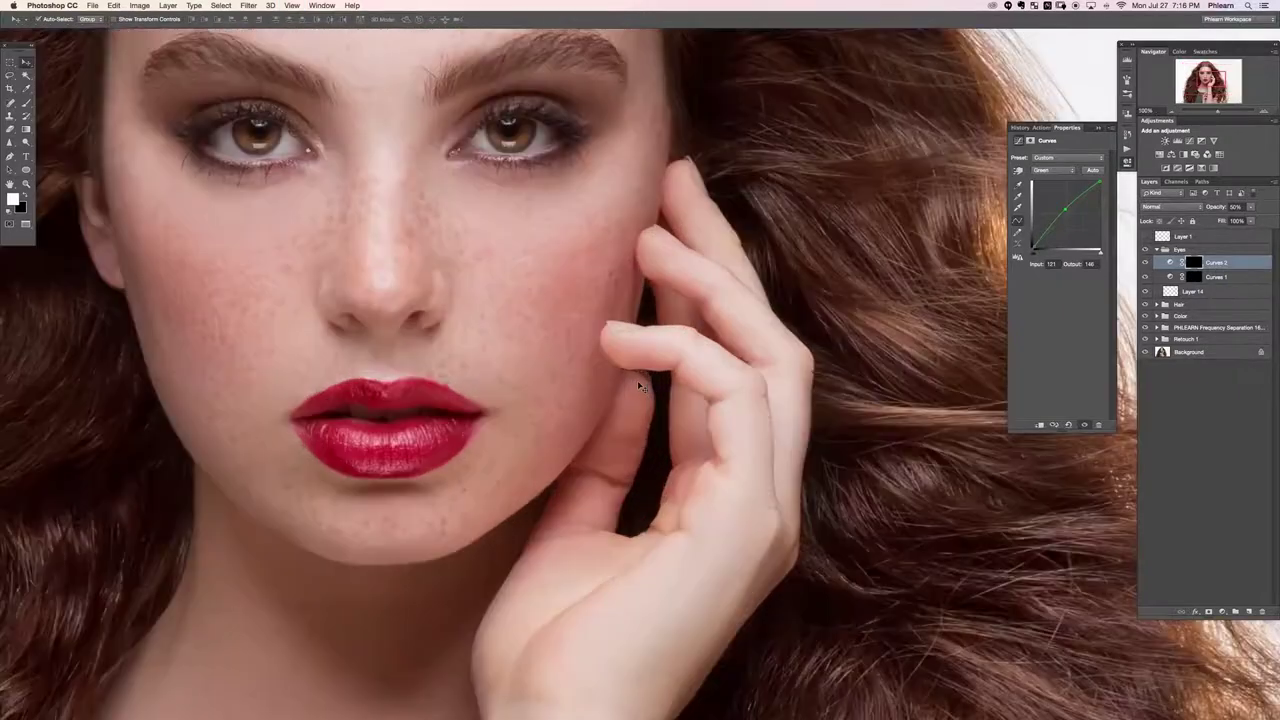
pyautogui.press('super+equal')
pyautogui.scroll(10, 393, 404)
pyautogui.hscroll(-8, 393, 404)
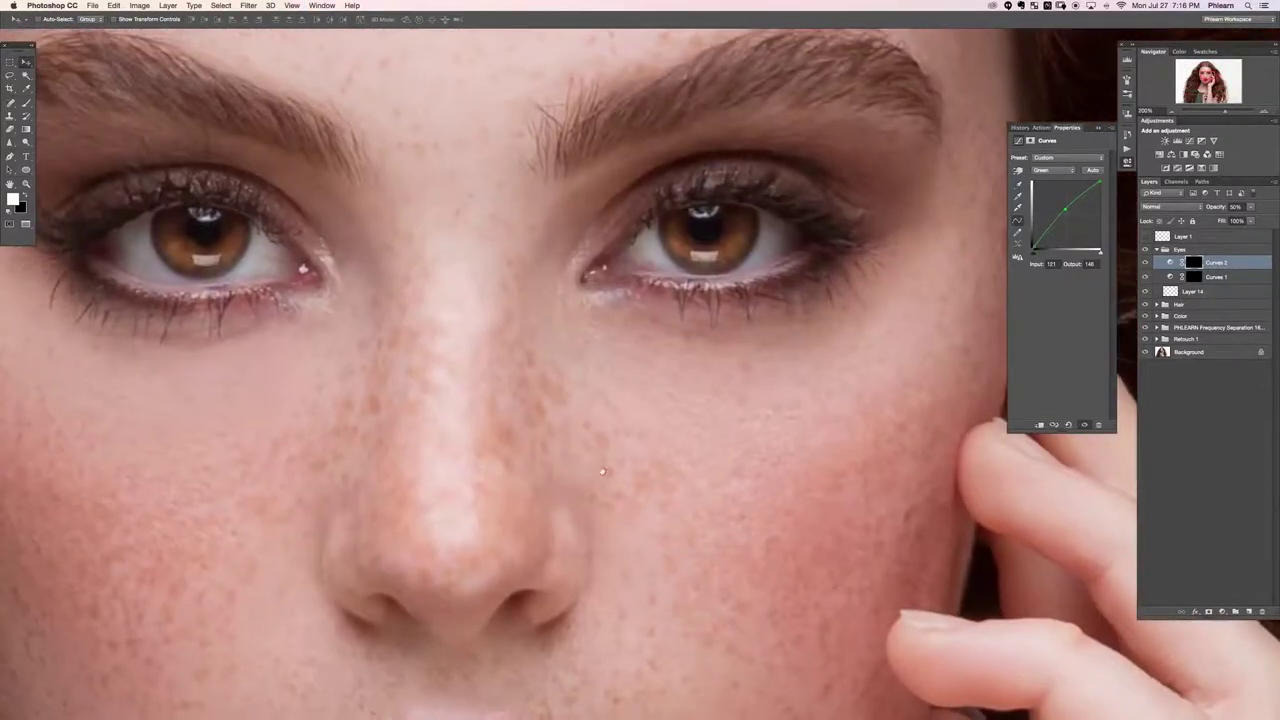
pyautogui.scroll(4, 393, 404)
pyautogui.hscroll(-6, 393, 404)
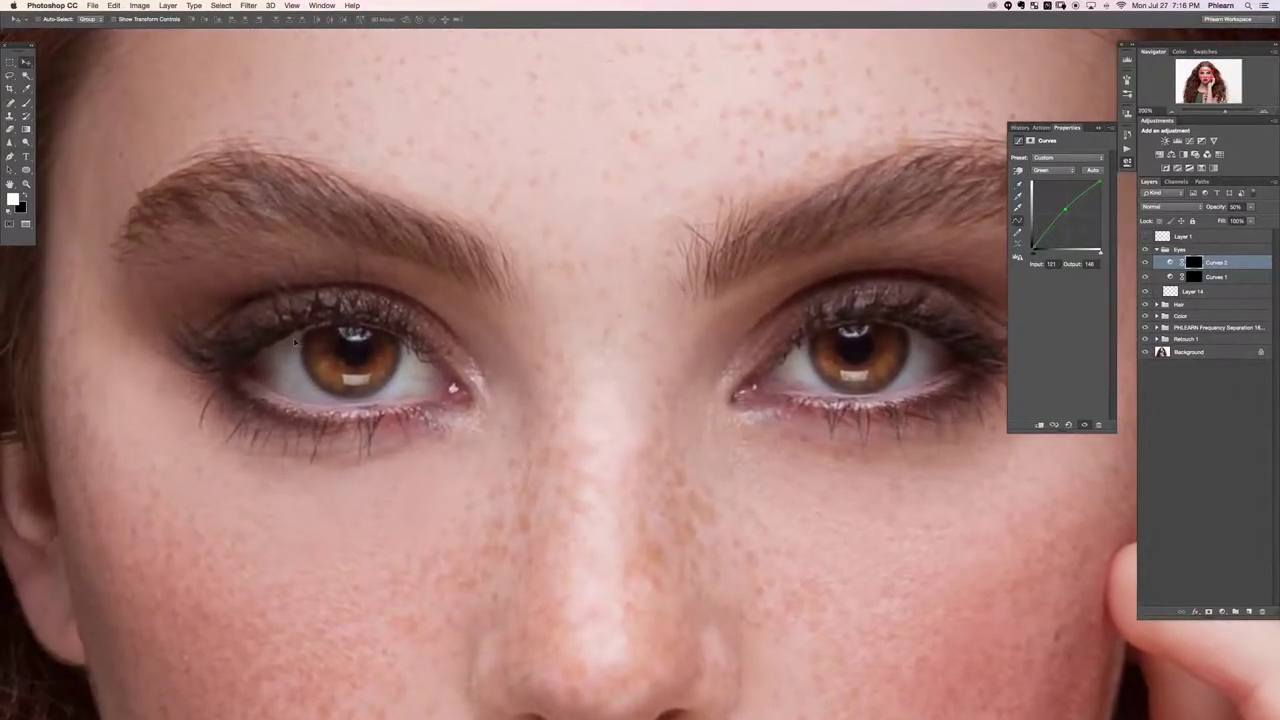
pyautogui.click(11, 104)
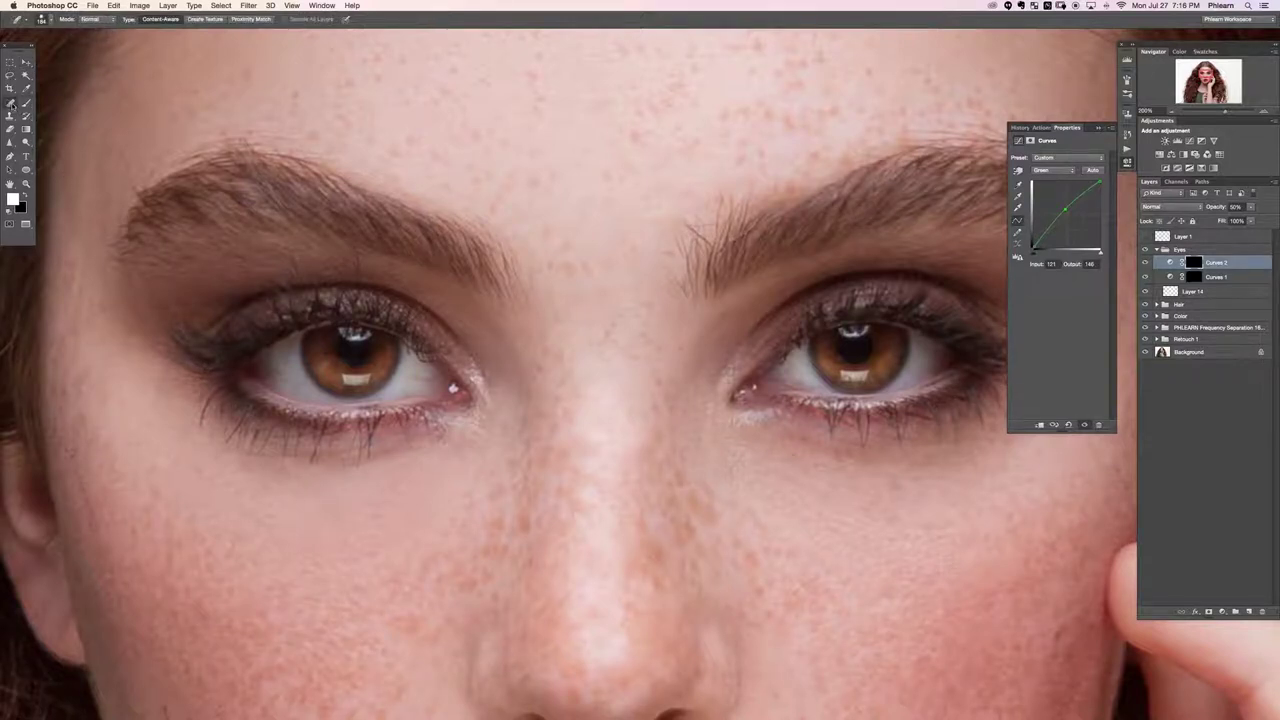
pyautogui.moveTo(348, 392); pyautogui.dragTo(265, 389)
pyautogui.press('super+shift+alt+n')
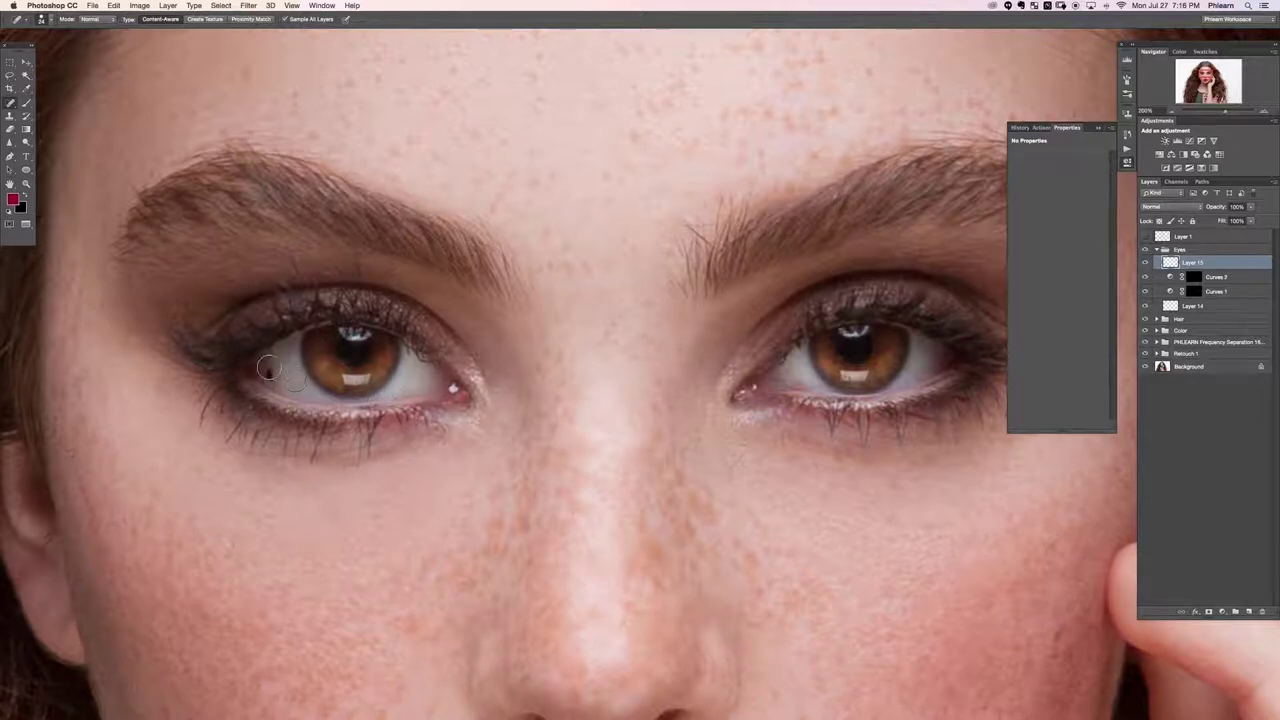
# Spot-heal the veins and marks in the inner white of the eye nearest the hand
pyautogui.hscroll(5, 300, 360)
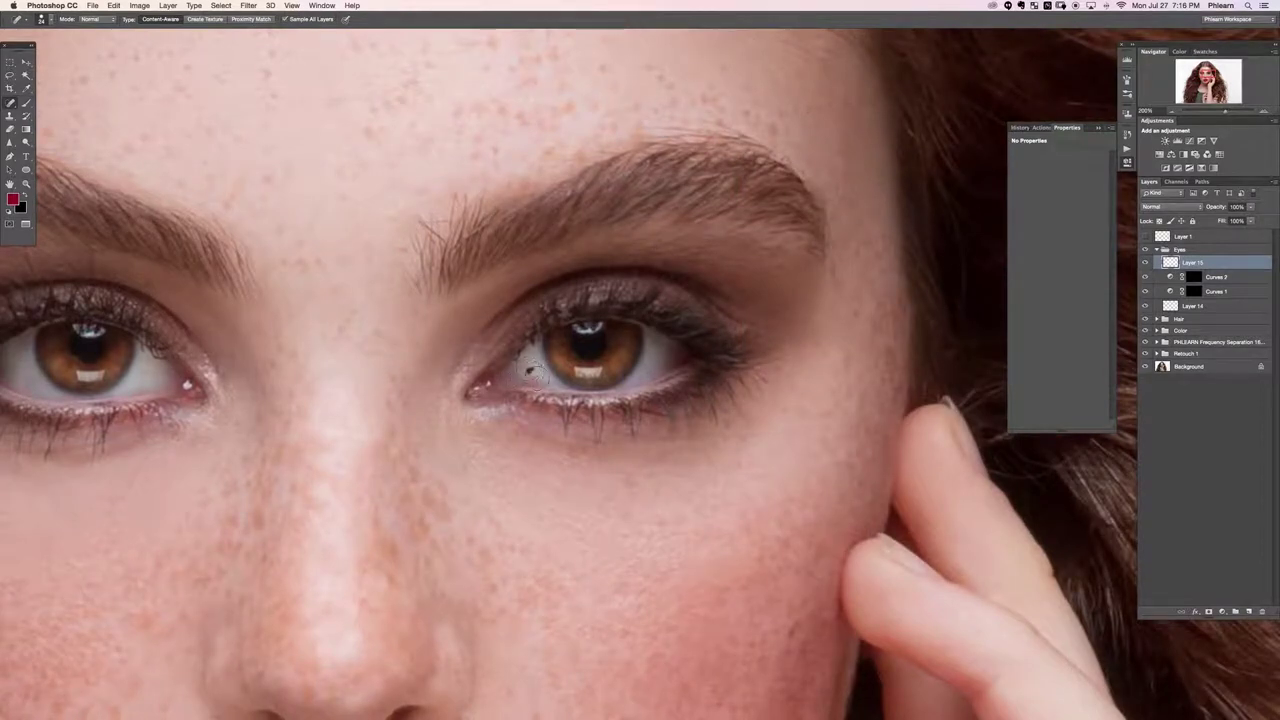
pyautogui.moveTo(530, 386); pyautogui.dragTo(549, 383)
pyautogui.click(528, 380)
pyautogui.click(529, 370)
pyautogui.click(539, 384)
pyautogui.press('super+minus')
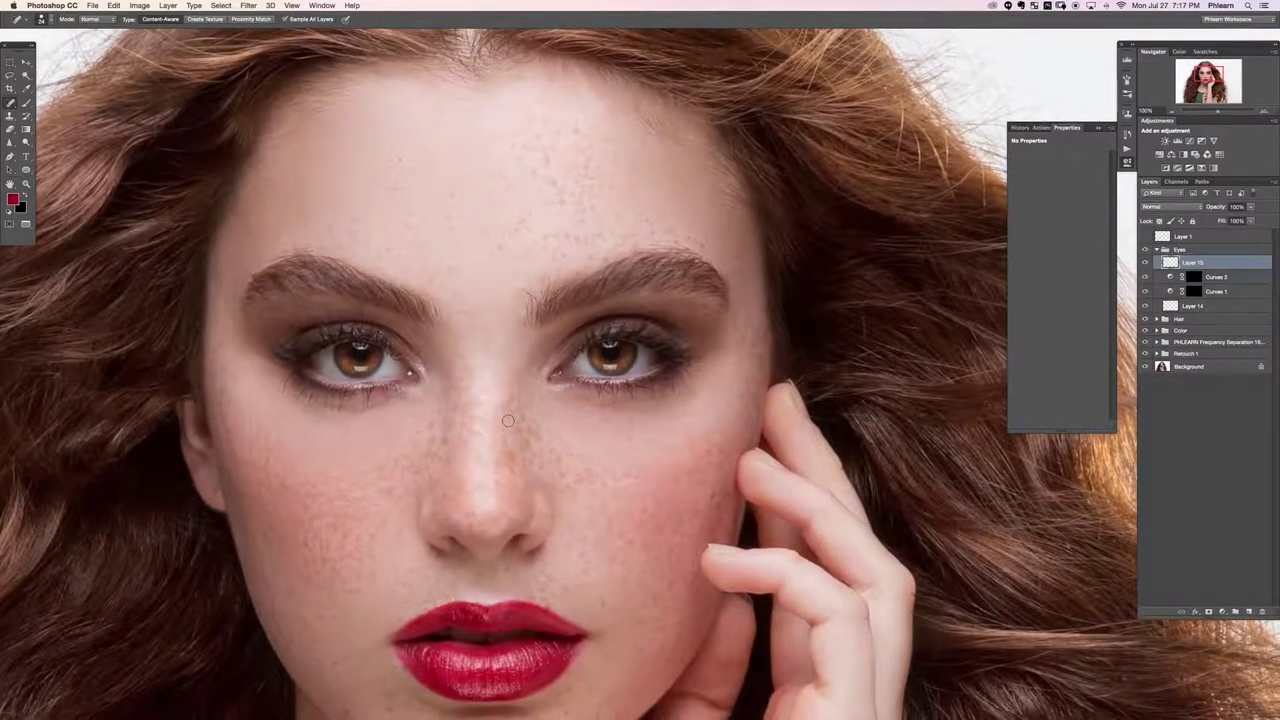
# Add a layer with white and black sample strokes across the nose bridge, and set its blend mode to Soft Light
pyautogui.press('super+alt+shift+n')
pyautogui.press('super+plus')
pyautogui.press('b')
pyautogui.press('d')
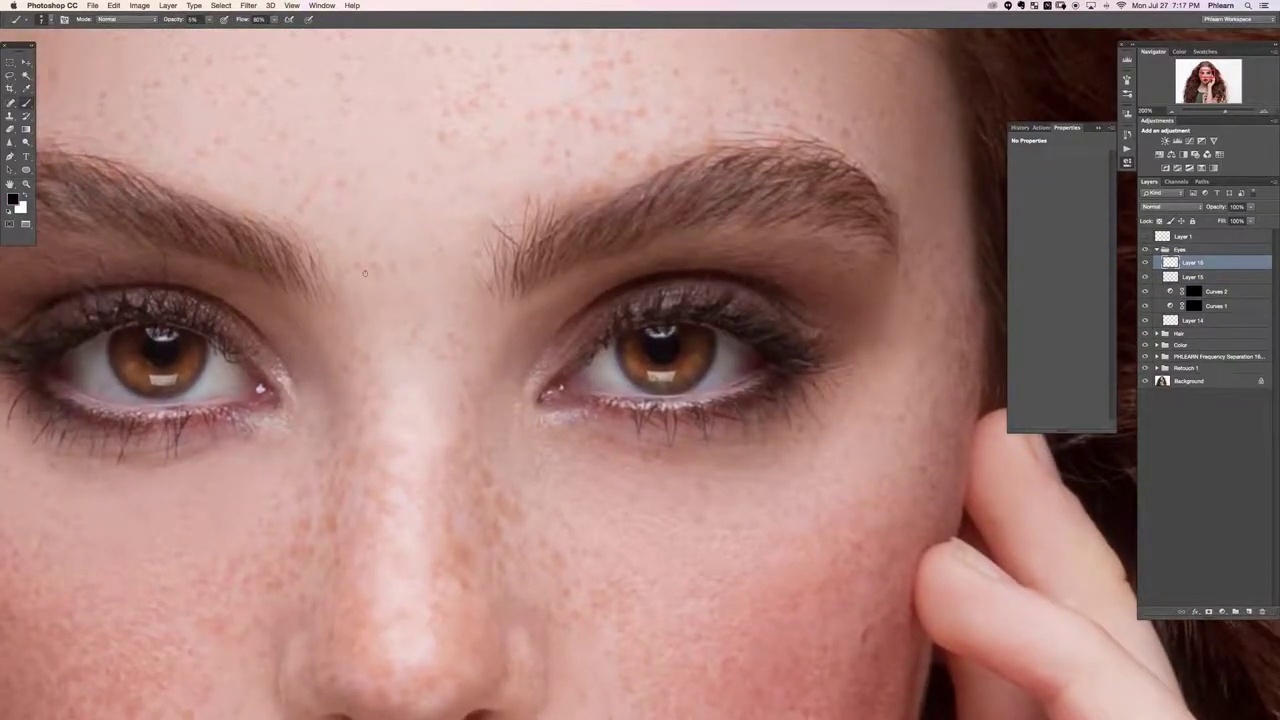
pyautogui.press('x')
pyautogui.moveTo(371, 334)
pyautogui.mouseDown()
pyautogui.moveTo(436, 295)
pyautogui.moveTo(451, 312)
pyautogui.moveTo(378, 367)
pyautogui.moveTo(445, 376)
pyautogui.mouseUp()
pyautogui.press('x')
pyautogui.moveTo(403, 437)
pyautogui.mouseDown()
pyautogui.moveTo(388, 465)
pyautogui.moveTo(470, 484)
pyautogui.mouseUp()
pyautogui.click(1167, 207)
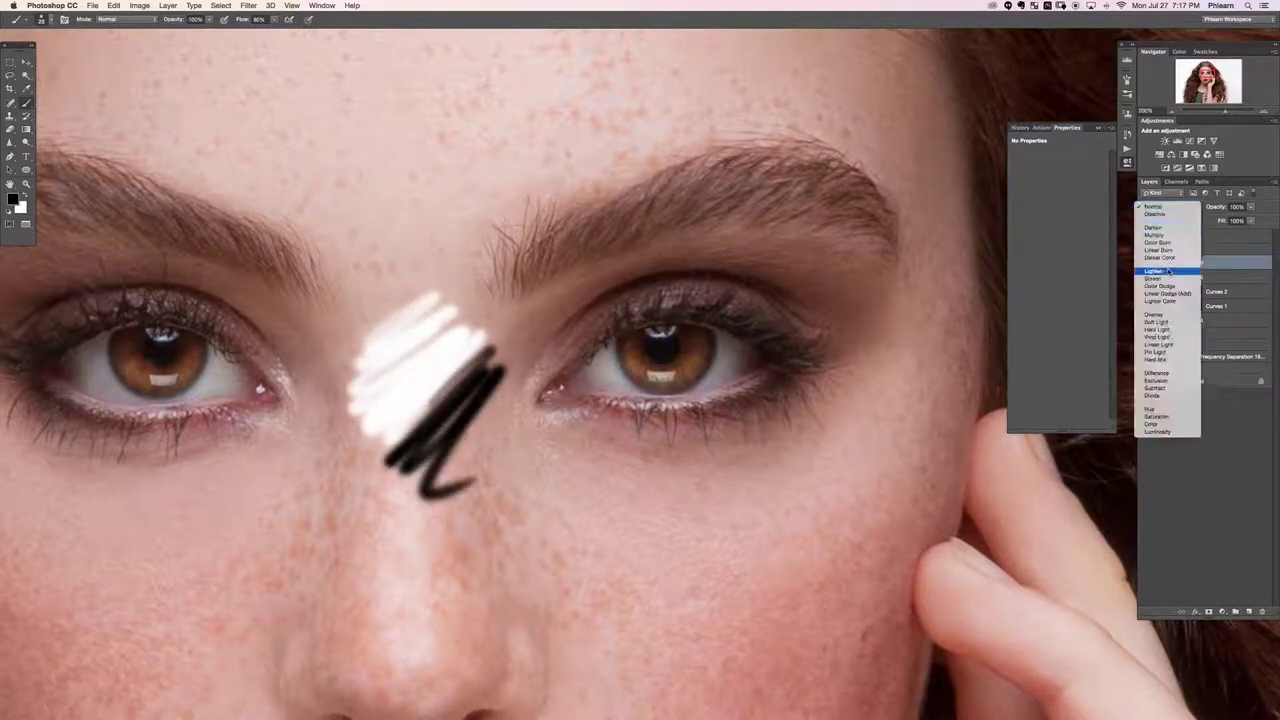
pyautogui.click(1160, 322)
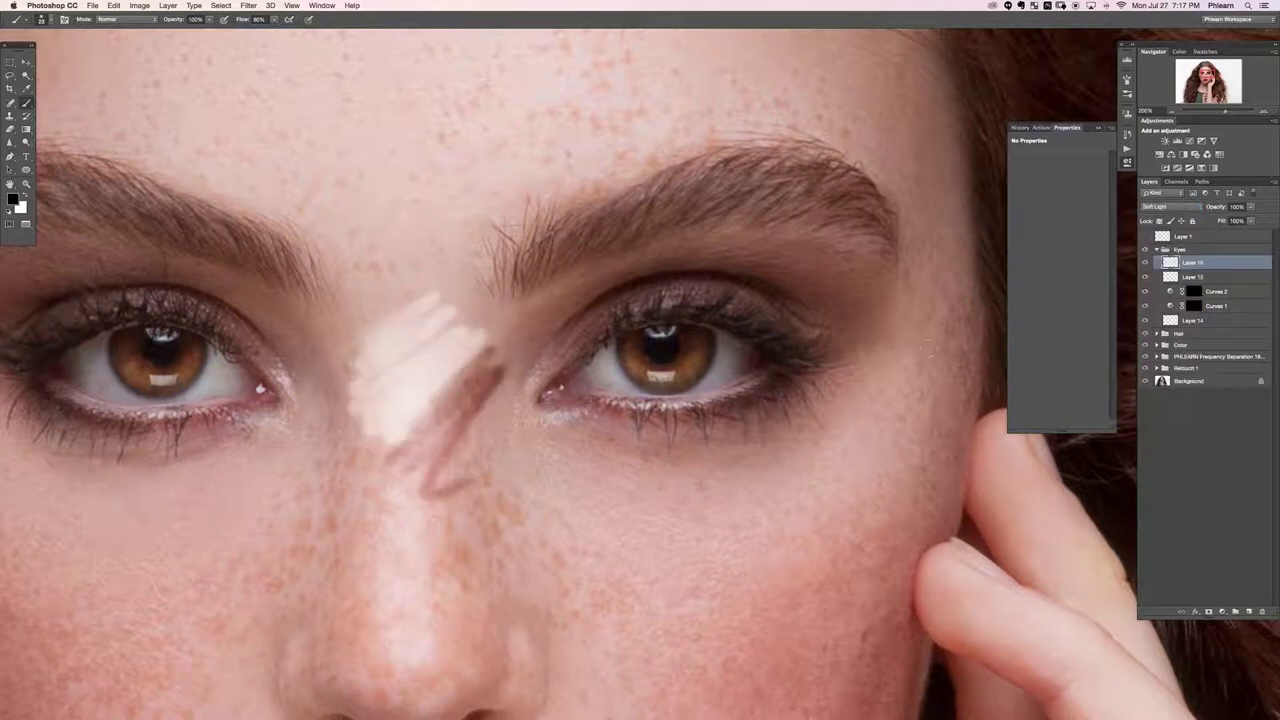
# Try more black and white strokes on the Soft Light layer from the nose bridge to the eye nearest the hand
pyautogui.moveTo(420, 485)
pyautogui.mouseDown()
pyautogui.moveTo(505, 372)
pyautogui.moveTo(575, 318)
pyautogui.moveTo(452, 388)
pyautogui.mouseUp()
pyautogui.press('x')
pyautogui.moveTo(467, 318)
pyautogui.mouseDown()
pyautogui.moveTo(498, 308)
pyautogui.moveTo(518, 430)
pyautogui.mouseUp()
pyautogui.moveTo(596, 322); pyautogui.dragTo(516, 438)
pyautogui.moveTo(638, 290); pyautogui.dragTo(562, 408)
pyautogui.press('x')
pyautogui.moveTo(682, 282)
pyautogui.mouseDown()
pyautogui.moveTo(594, 390)
pyautogui.moveTo(595, 408)
pyautogui.moveTo(612, 399)
pyautogui.mouseUp()
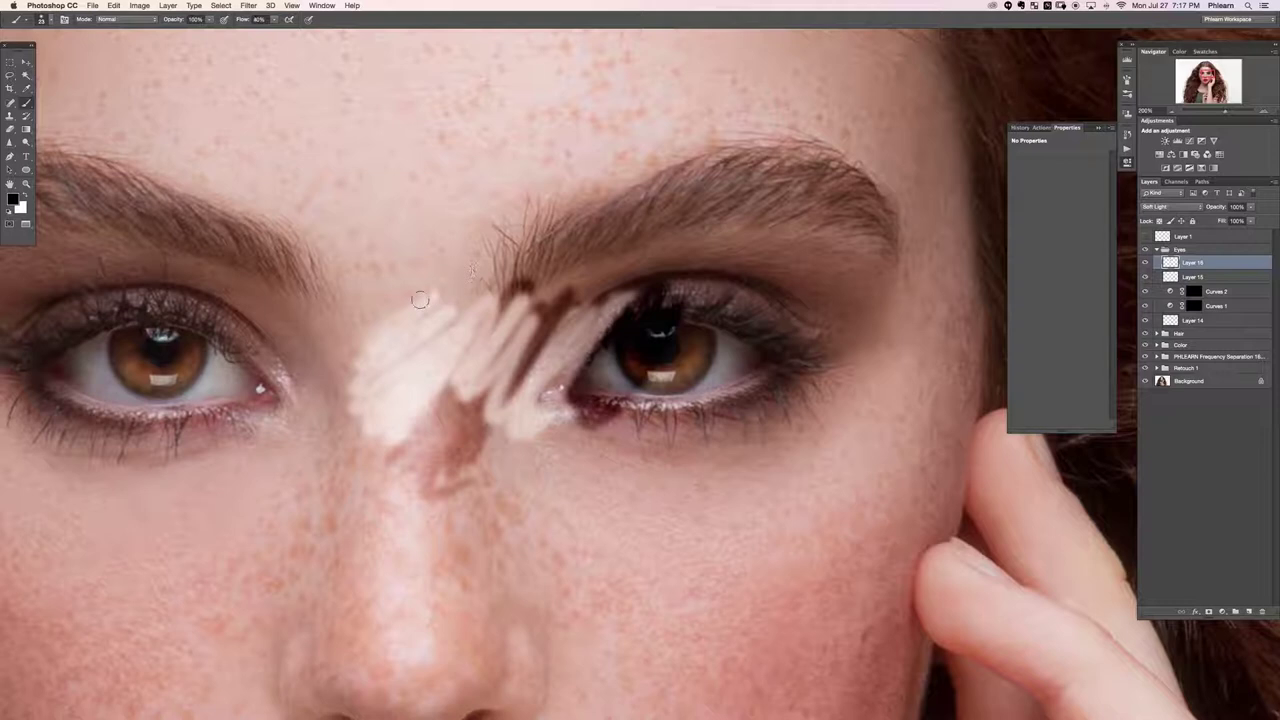
# Lower the brush flow to 30% and test softer black strokes between the brows and inner eye
pyautogui.moveTo(411, 283); pyautogui.dragTo(457, 237)
pyautogui.moveTo(416, 324)
pyautogui.mouseDown()
pyautogui.moveTo(441, 297)
pyautogui.moveTo(417, 325)
pyautogui.moveTo(434, 337)
pyautogui.moveTo(430, 309)
pyautogui.mouseUp()
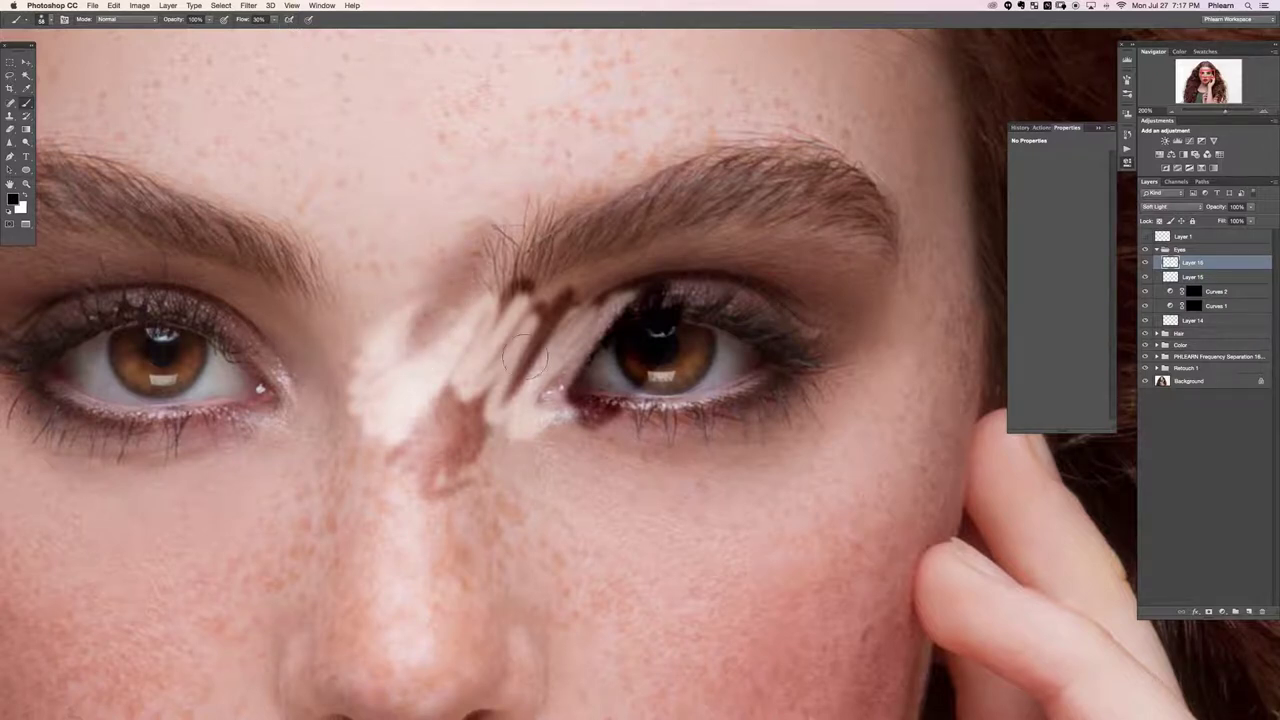
pyautogui.moveTo(523, 330); pyautogui.dragTo(558, 277)
pyautogui.moveTo(511, 368); pyautogui.dragTo(546, 318)
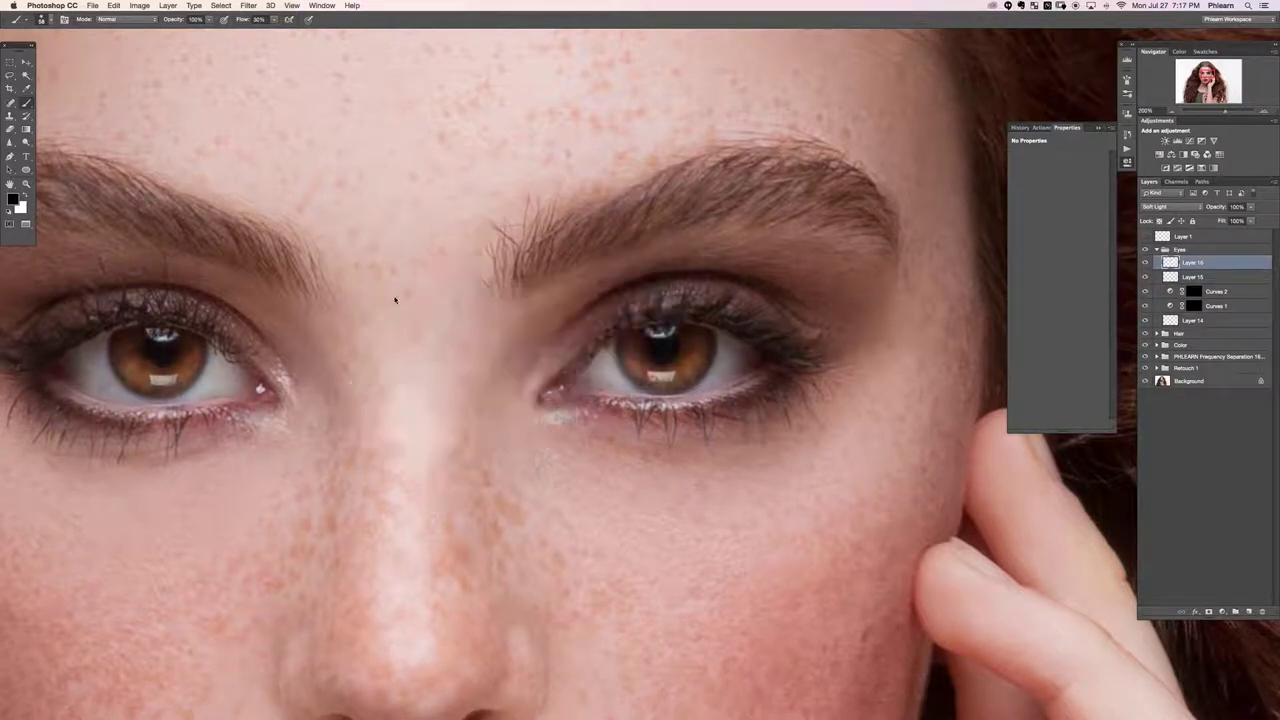
# Paint white along the lower lid rim of the eye nearest the hand on the Soft Light layer
pyautogui.press('super+0')
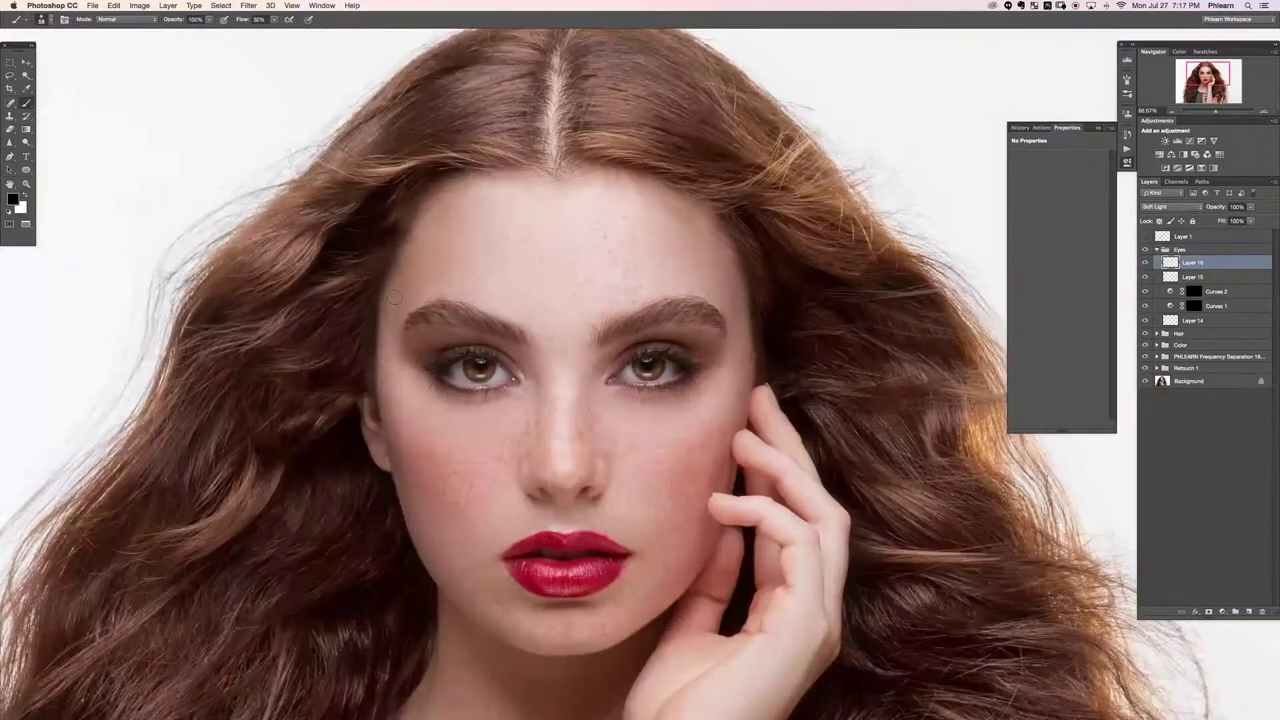
pyautogui.press('super+1')
pyautogui.press('super+plus')
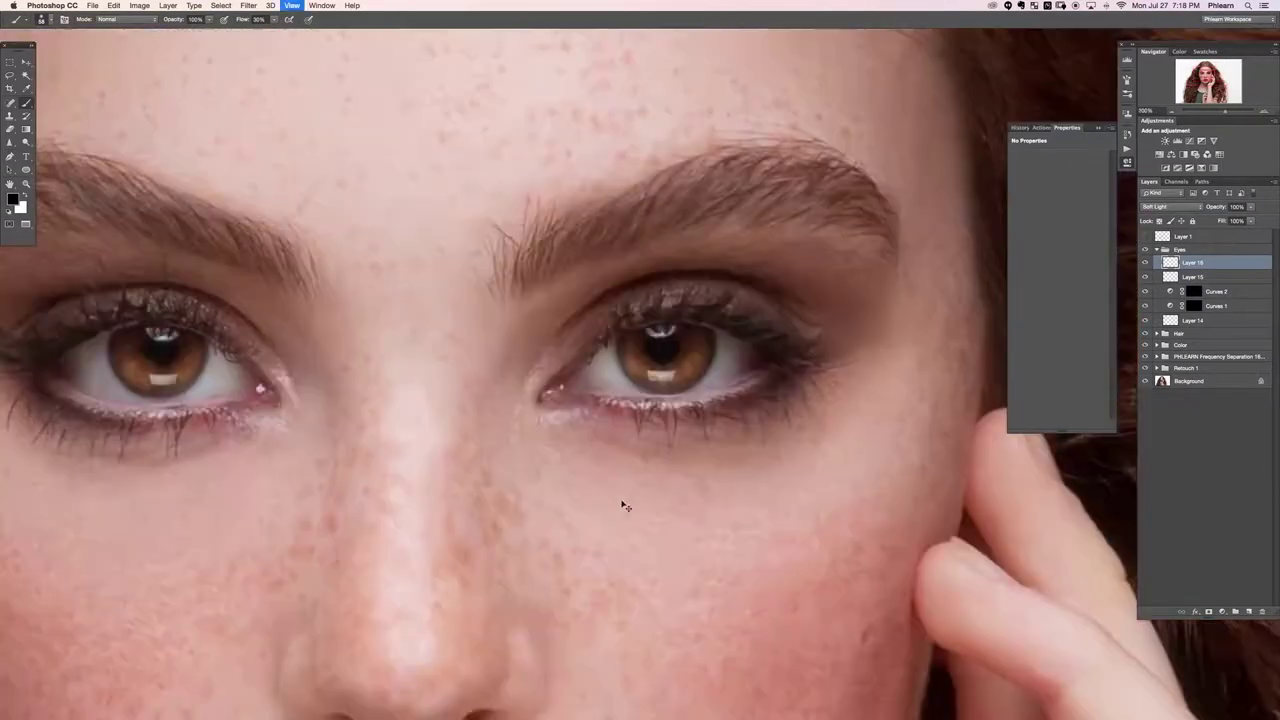
pyautogui.moveTo(702, 388); pyautogui.dragTo(602, 408)
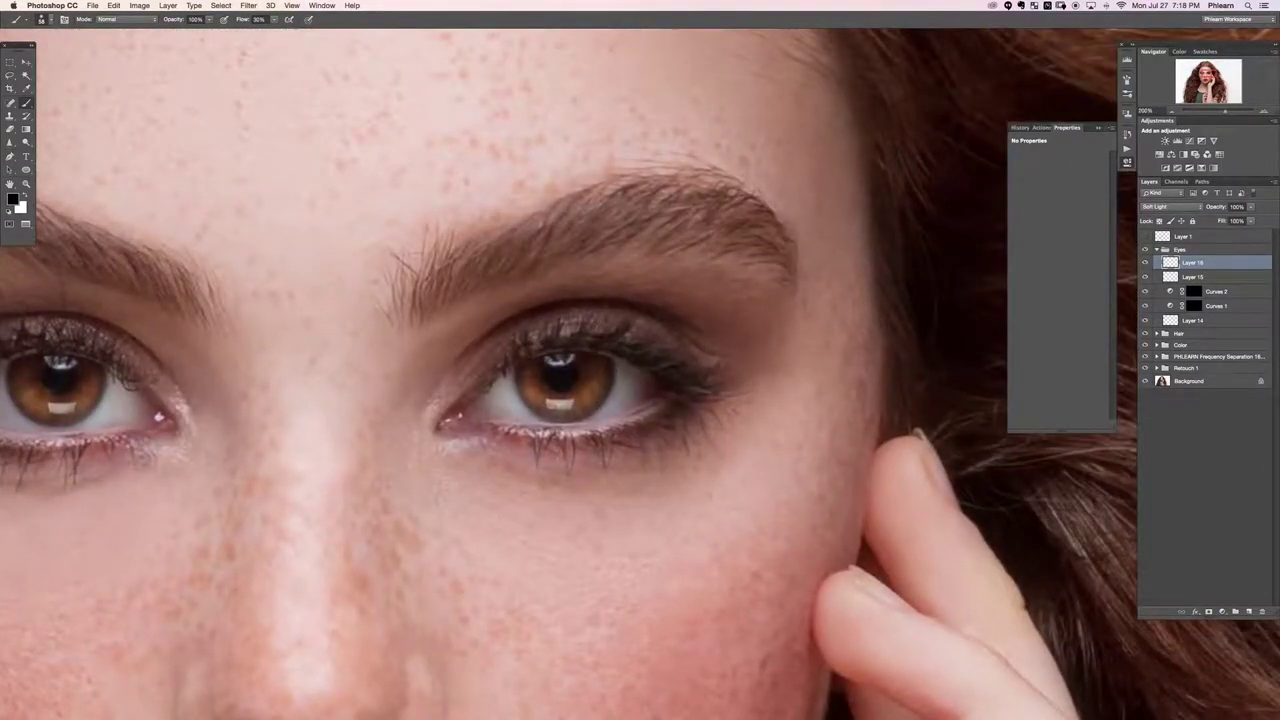
pyautogui.press('x')
pyautogui.scroll(2, 568, 415)
pyautogui.moveTo(605, 452); pyautogui.dragTo(585, 455)
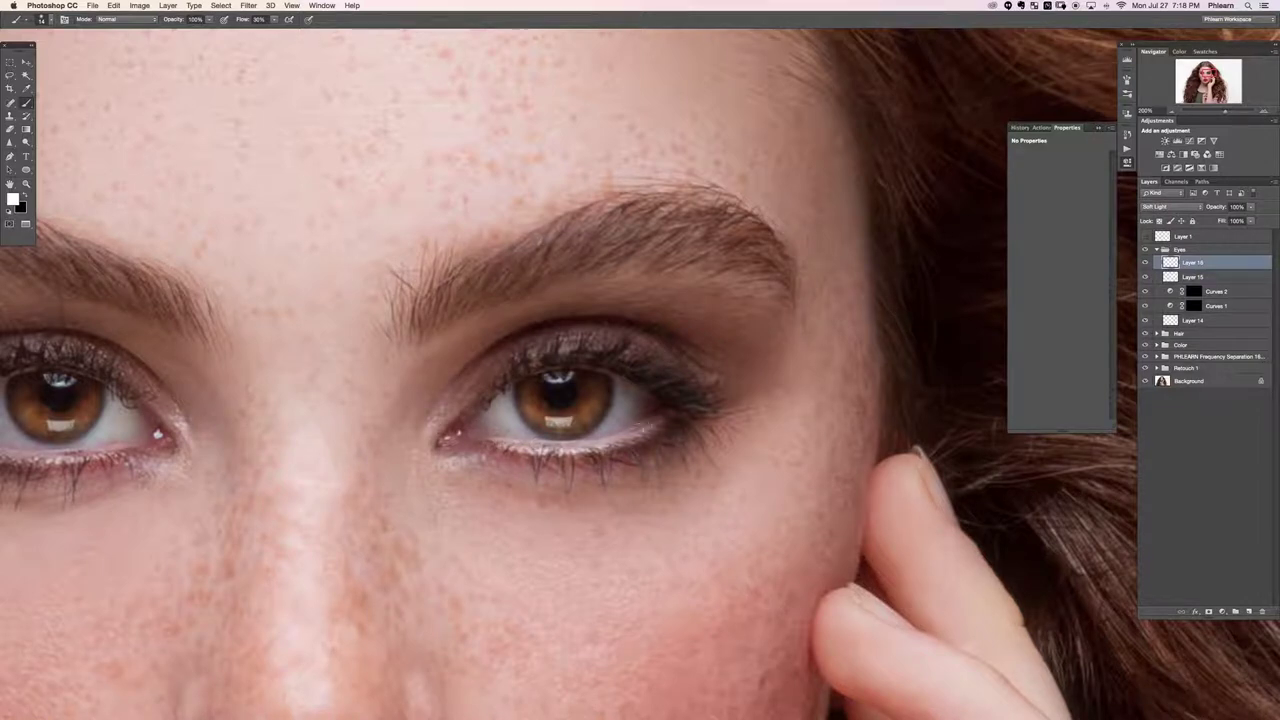
# Paint white along the lower lid rim of the other eye, undoing the extra stroke over its iris
pyautogui.moveTo(329, 503); pyautogui.dragTo(682, 500)
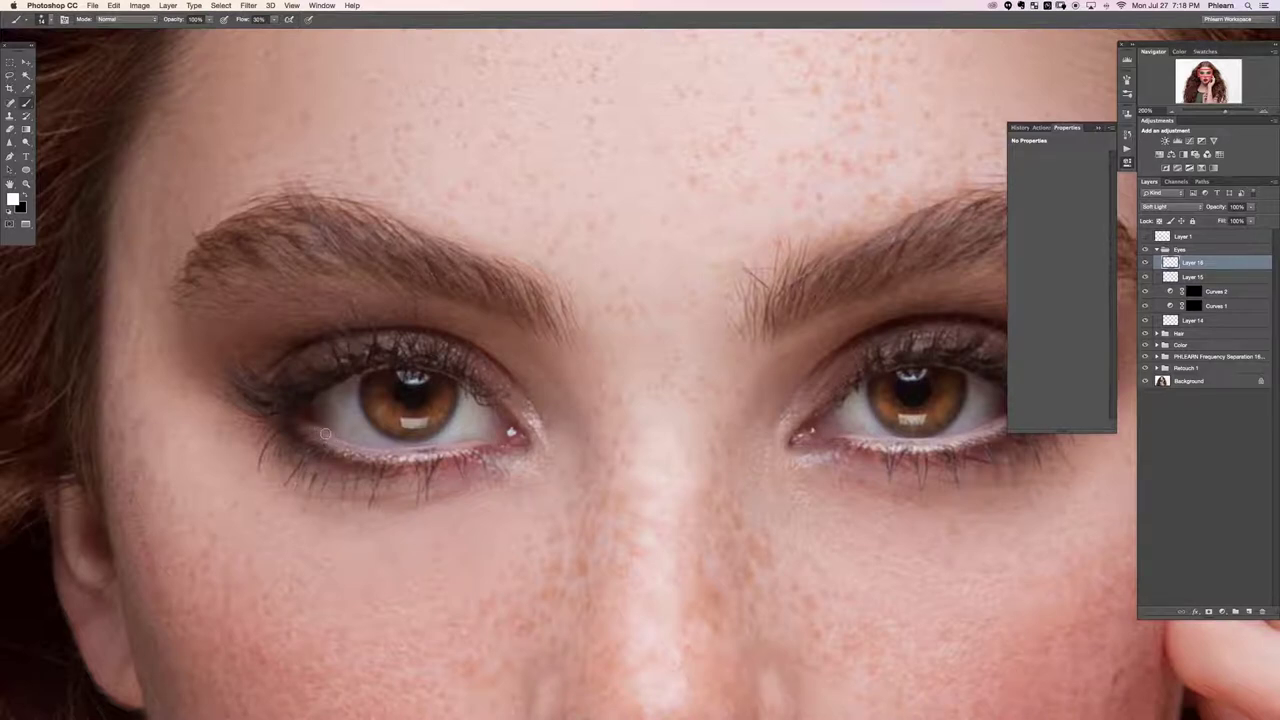
pyautogui.moveTo(400, 455); pyautogui.dragTo(457, 449)
pyautogui.moveTo(393, 436)
pyautogui.mouseDown()
pyautogui.moveTo(437, 410)
pyautogui.moveTo(431, 391)
pyautogui.moveTo(407, 388)
pyautogui.moveTo(400, 414)
pyautogui.moveTo(407, 391)
pyautogui.moveTo(398, 398)
pyautogui.moveTo(452, 396)
pyautogui.moveTo(429, 427)
pyautogui.moveTo(405, 424)
pyautogui.moveTo(370, 379)
pyautogui.mouseUp()
pyautogui.press('super+z')
# Darken the pupils with black and brighten the inner white of the eye nearest the hand with white
pyautogui.click(409, 411)
pyautogui.press('x')
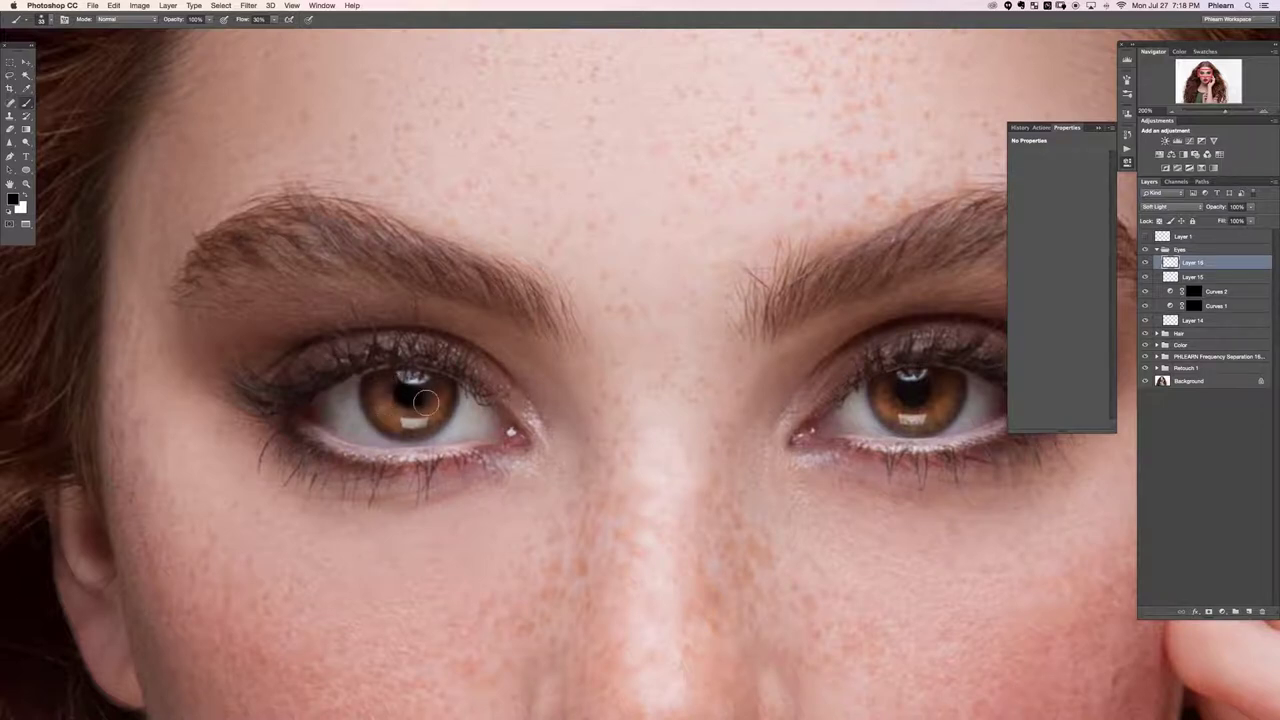
pyautogui.hscroll(5, 720, 478)
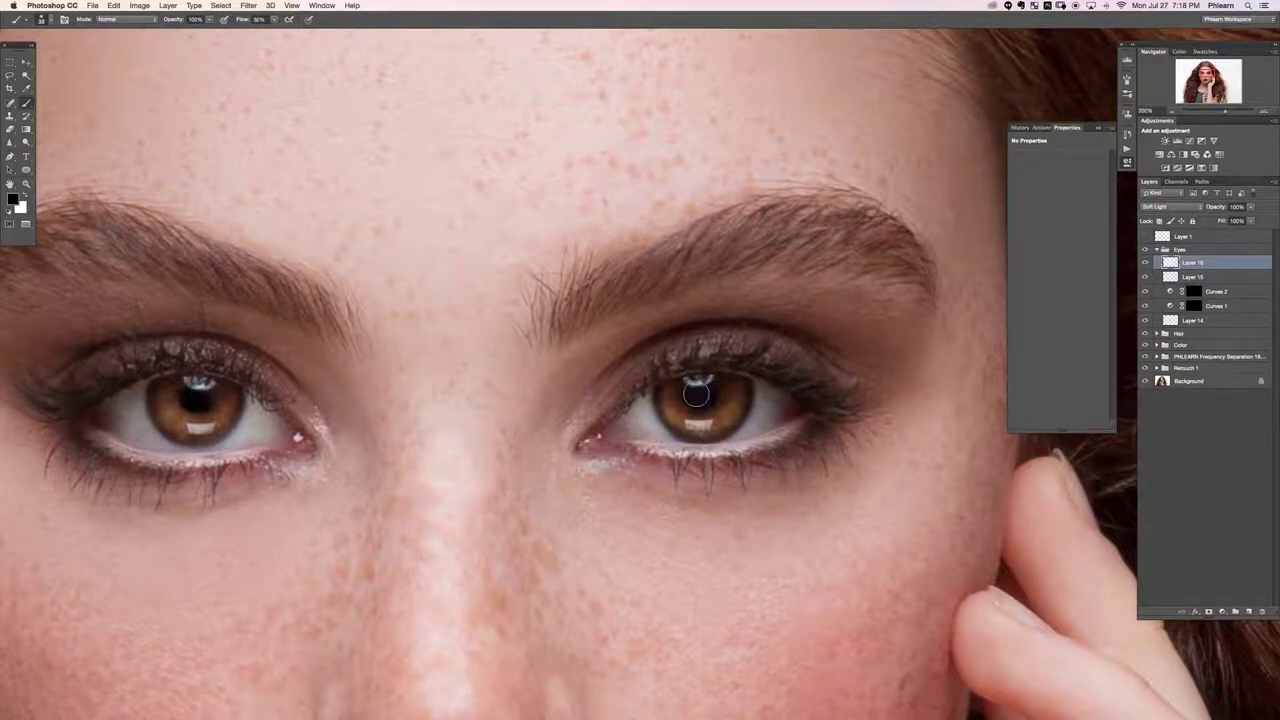
pyautogui.press('x')
pyautogui.moveTo(640, 423); pyautogui.dragTo(647, 420)
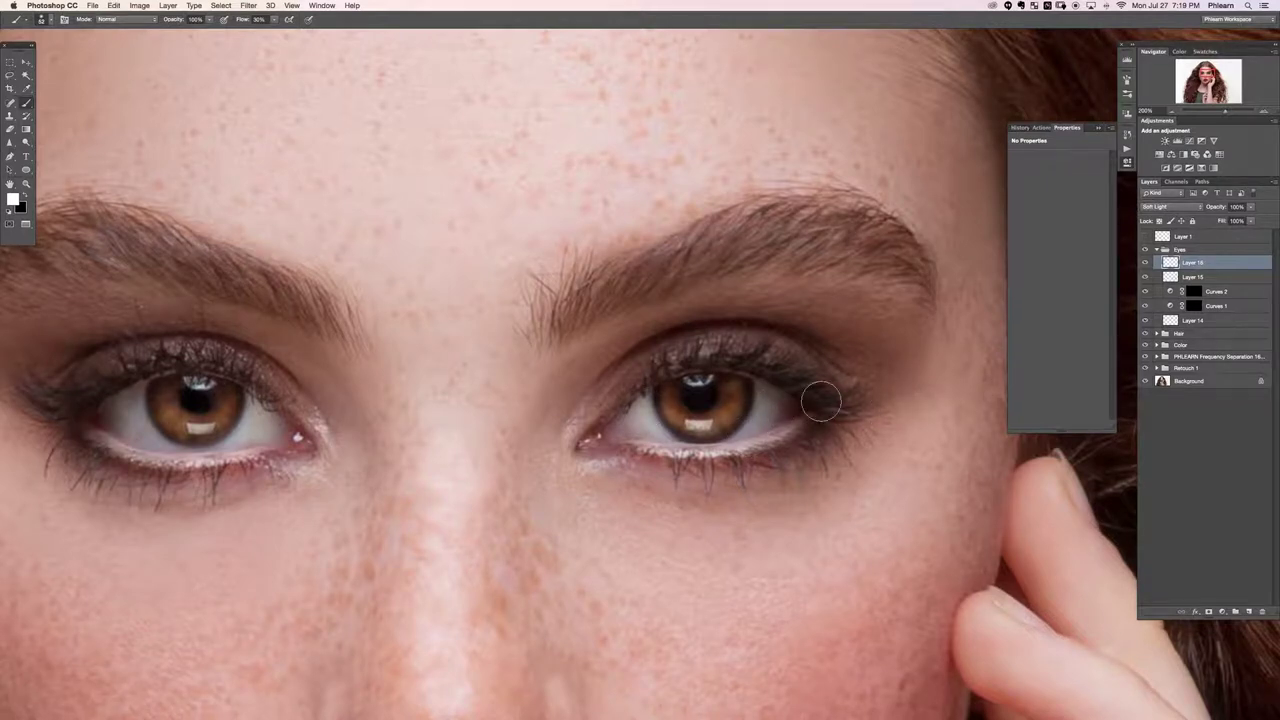
pyautogui.press('super+minus')
pyautogui.click(624, 395)
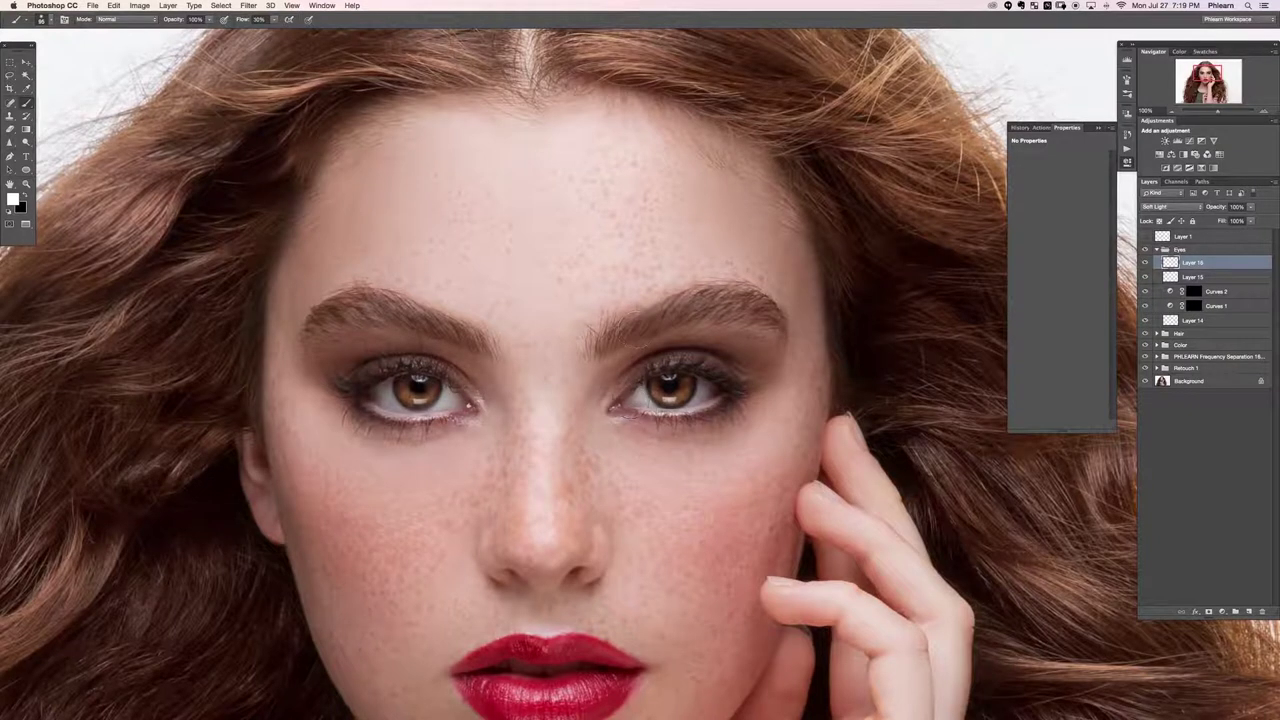
# Set the brush flow to 10% and alternate black and white to refine the shading around the eyes
pyautogui.hotkey('shift', '1')
pyautogui.press('x')
pyautogui.press('x')
pyautogui.press('x')
pyautogui.press('super+plus')
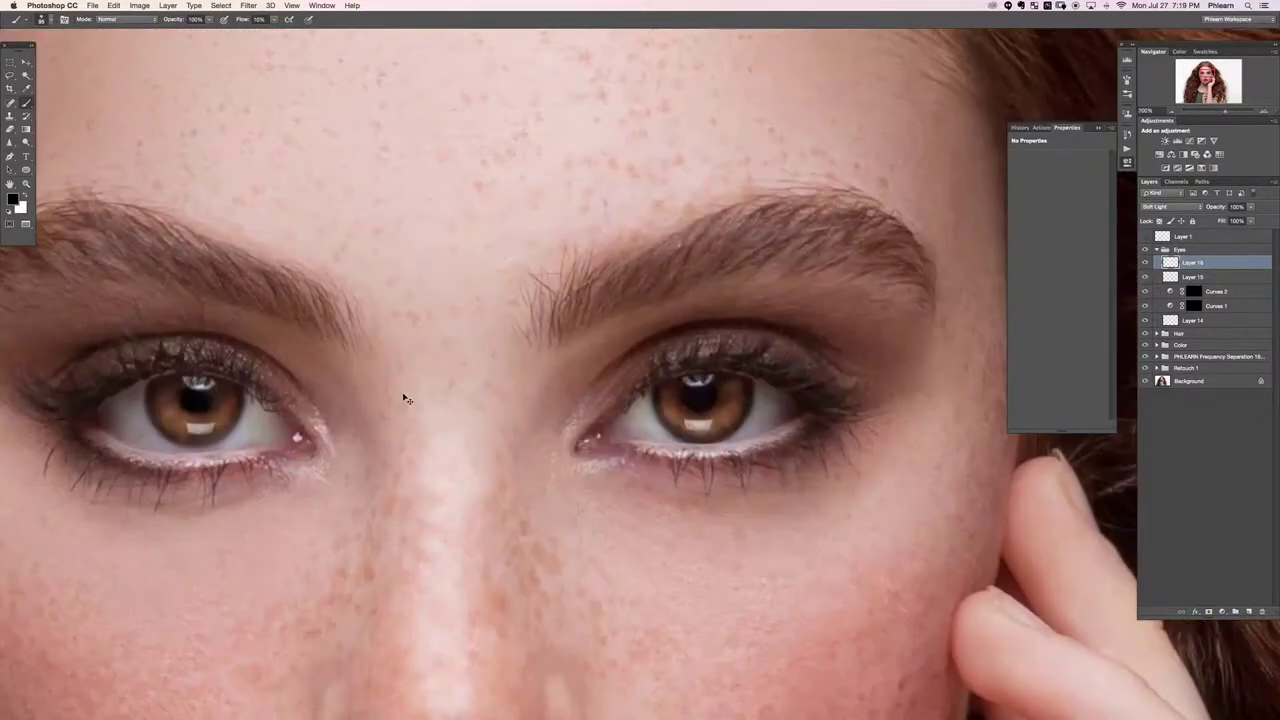
pyautogui.moveTo(213, 312); pyautogui.dragTo(338, 331)
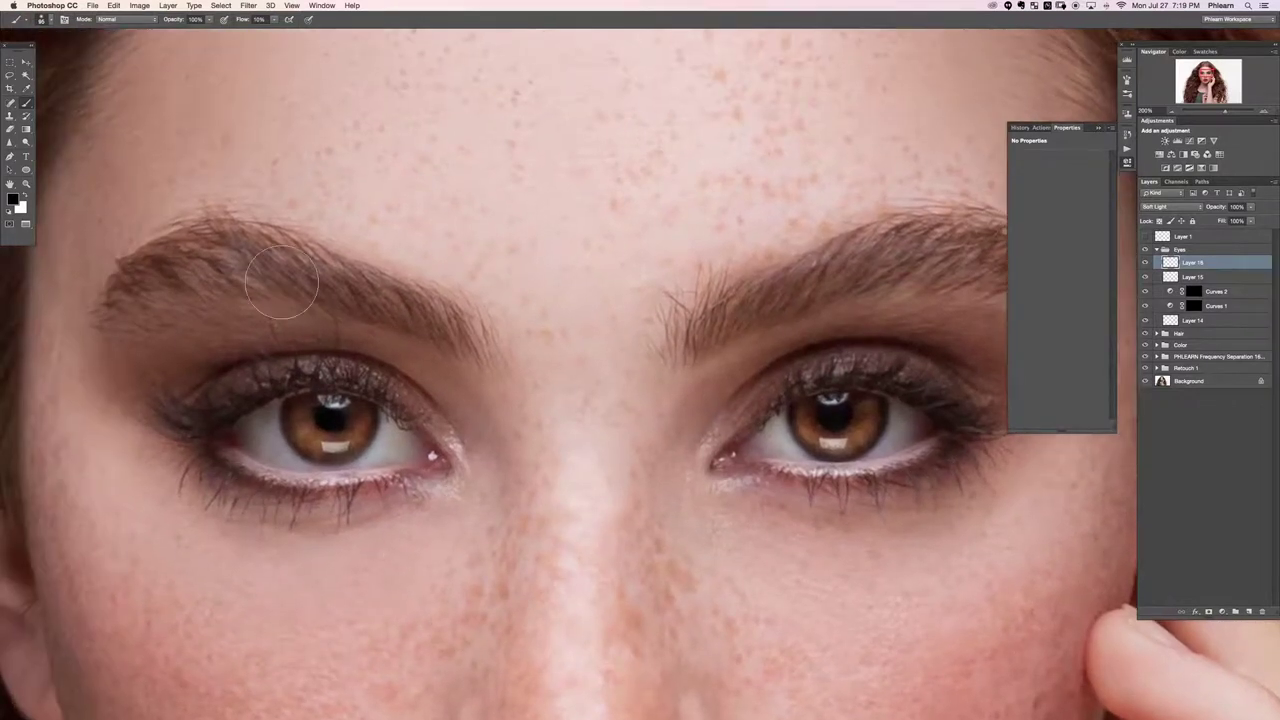
pyautogui.press('x')
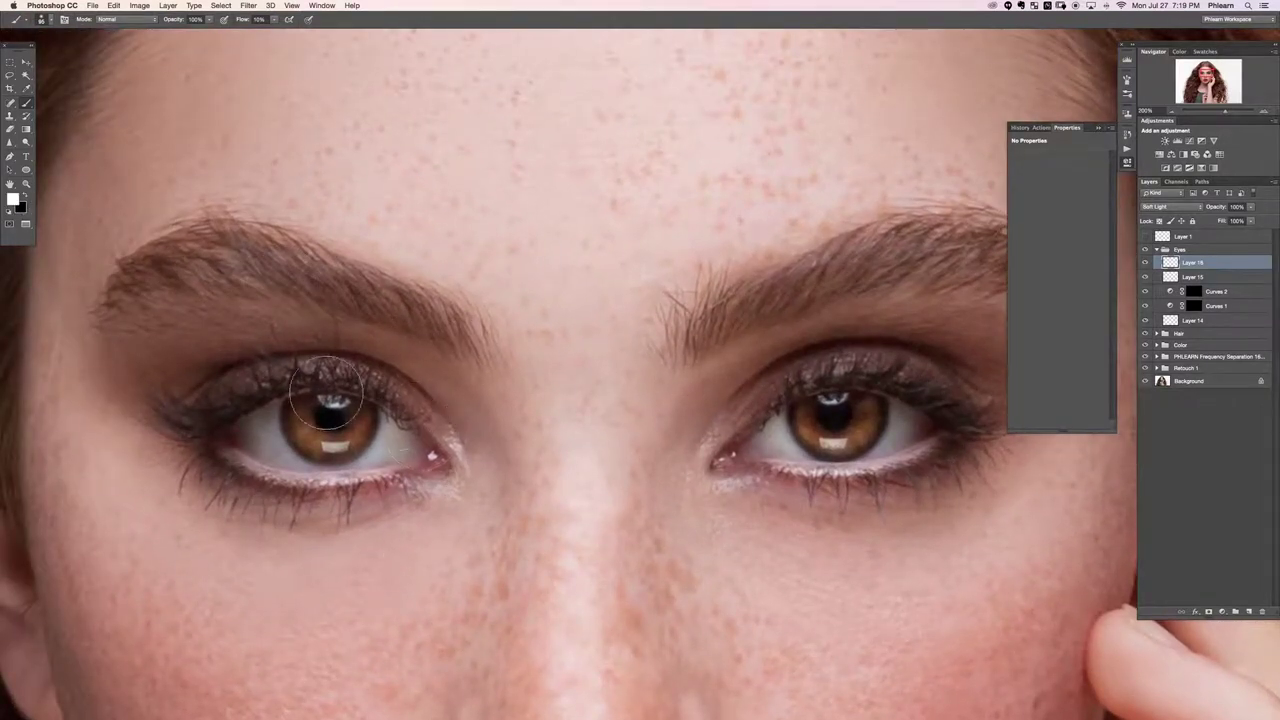
# Paint white at 20% flow on the inner corner of the eye farther from the hand, and compare with the layer hidden
pyautogui.hotkey('shift', '2')
pyautogui.moveTo(457, 458); pyautogui.dragTo(422, 458)
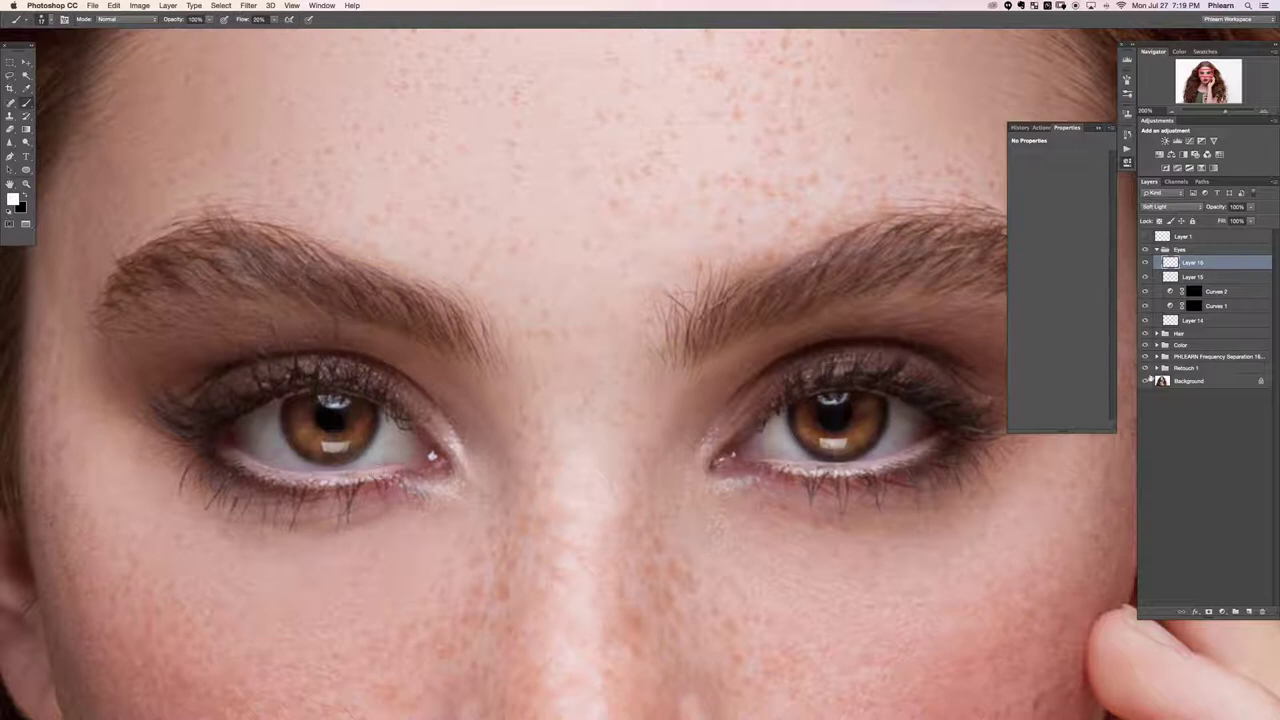
pyautogui.click(1145, 262)
pyautogui.click(1145, 262)
# Paint white highlights around the inner corner of the eye nearest the hand
pyautogui.click(745, 481)
pyautogui.click(703, 452)
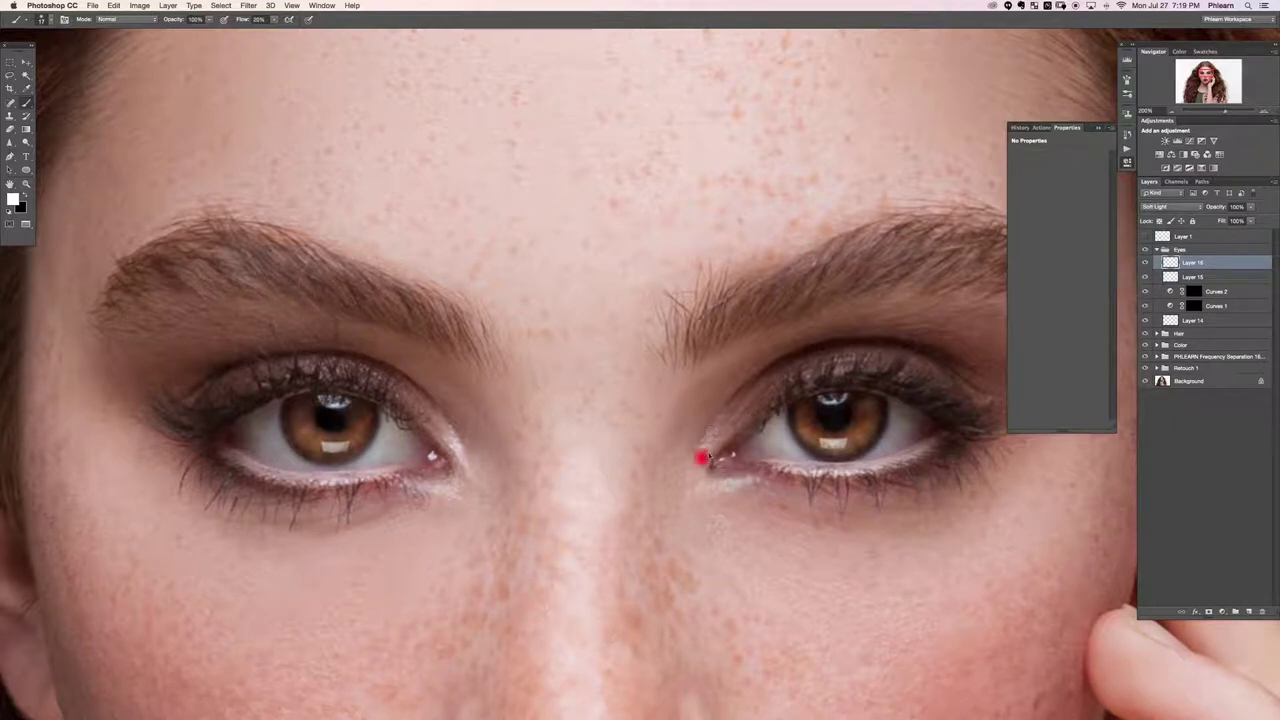
pyautogui.click(731, 466)
pyautogui.moveTo(733, 441)
pyautogui.mouseDown()
pyautogui.moveTo(775, 431)
pyautogui.moveTo(730, 431)
pyautogui.mouseUp()
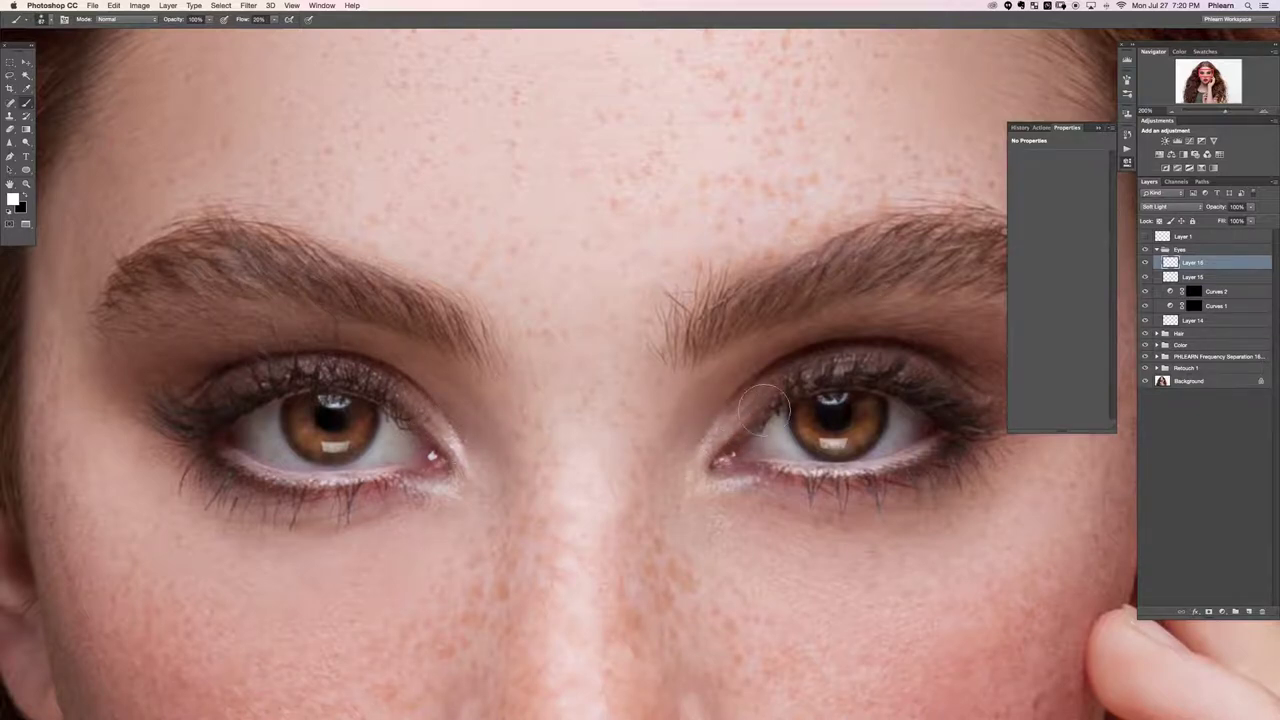
# Darken the upper eyelids of both eyes and the outer lower lash line of the eye farther from the hand with black
pyautogui.hscroll(3, 828, 395)
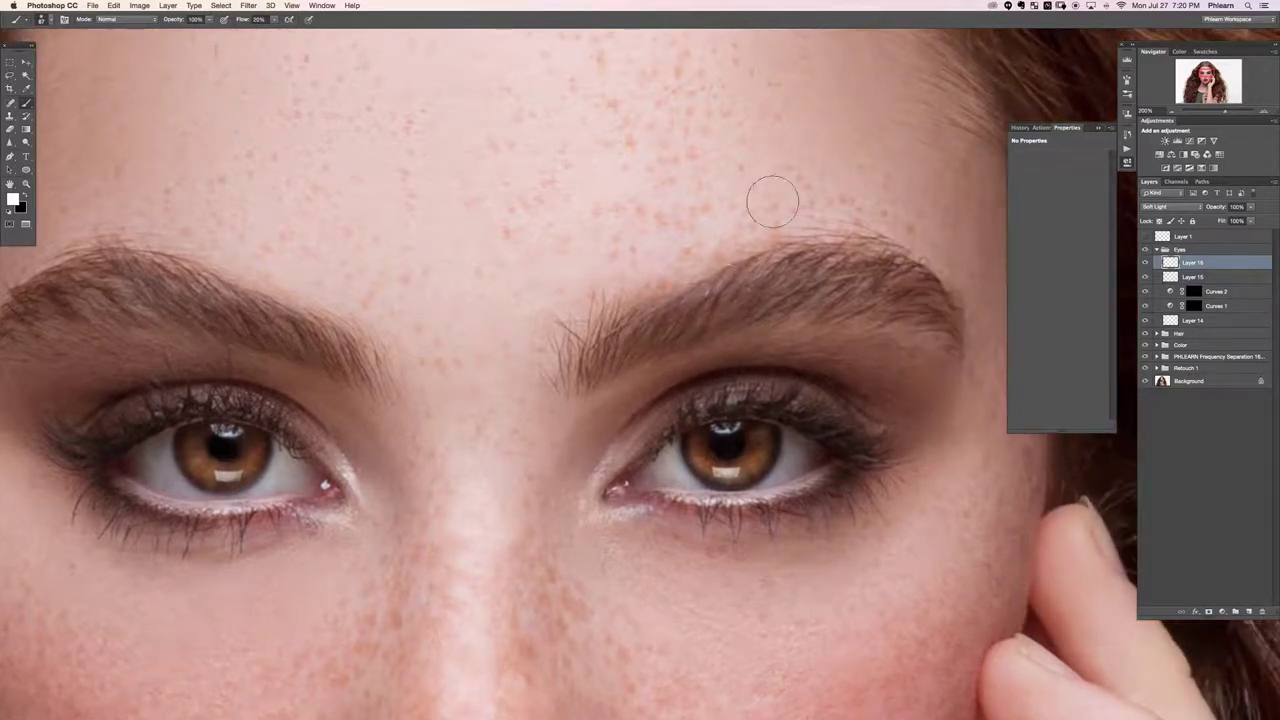
pyautogui.press('x')
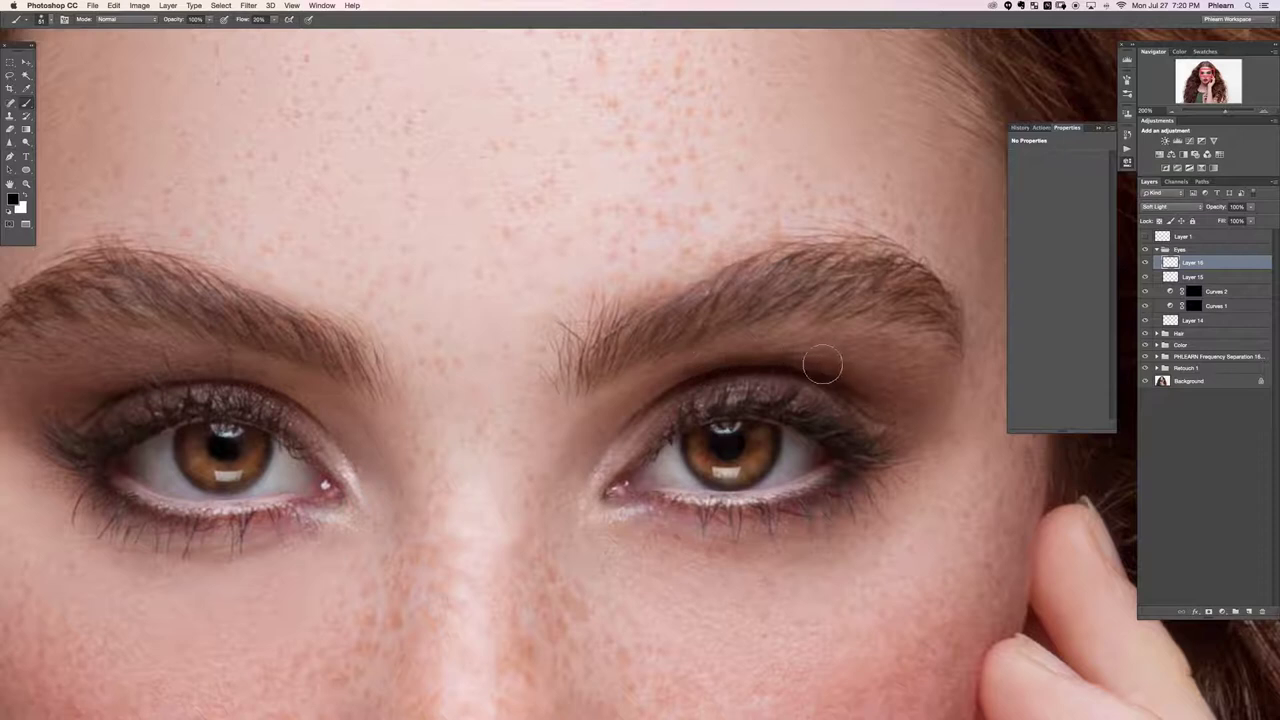
pyautogui.moveTo(651, 394)
pyautogui.mouseDown()
pyautogui.moveTo(614, 433)
pyautogui.moveTo(729, 375)
pyautogui.moveTo(863, 413)
pyautogui.mouseUp()
pyautogui.hscroll(-5, 433, 431)
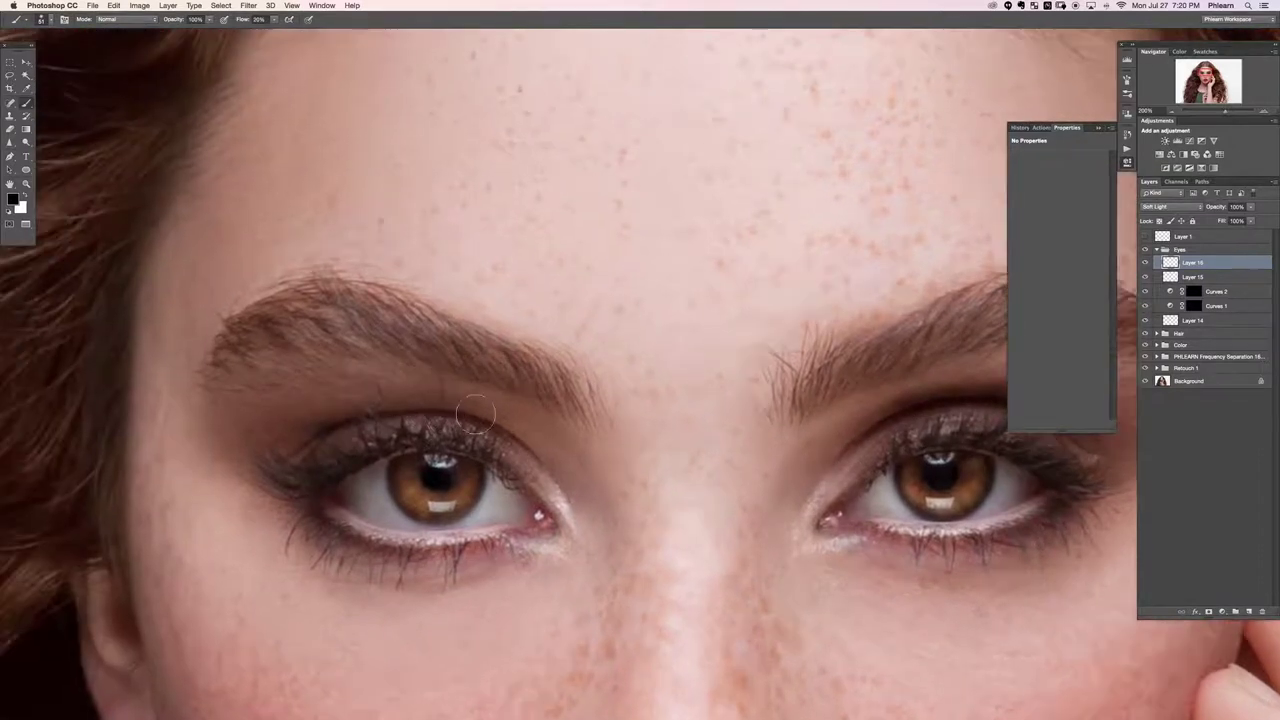
pyautogui.moveTo(405, 412)
pyautogui.mouseDown()
pyautogui.moveTo(320, 426)
pyautogui.moveTo(406, 404)
pyautogui.moveTo(232, 416)
pyautogui.moveTo(454, 404)
pyautogui.mouseUp()
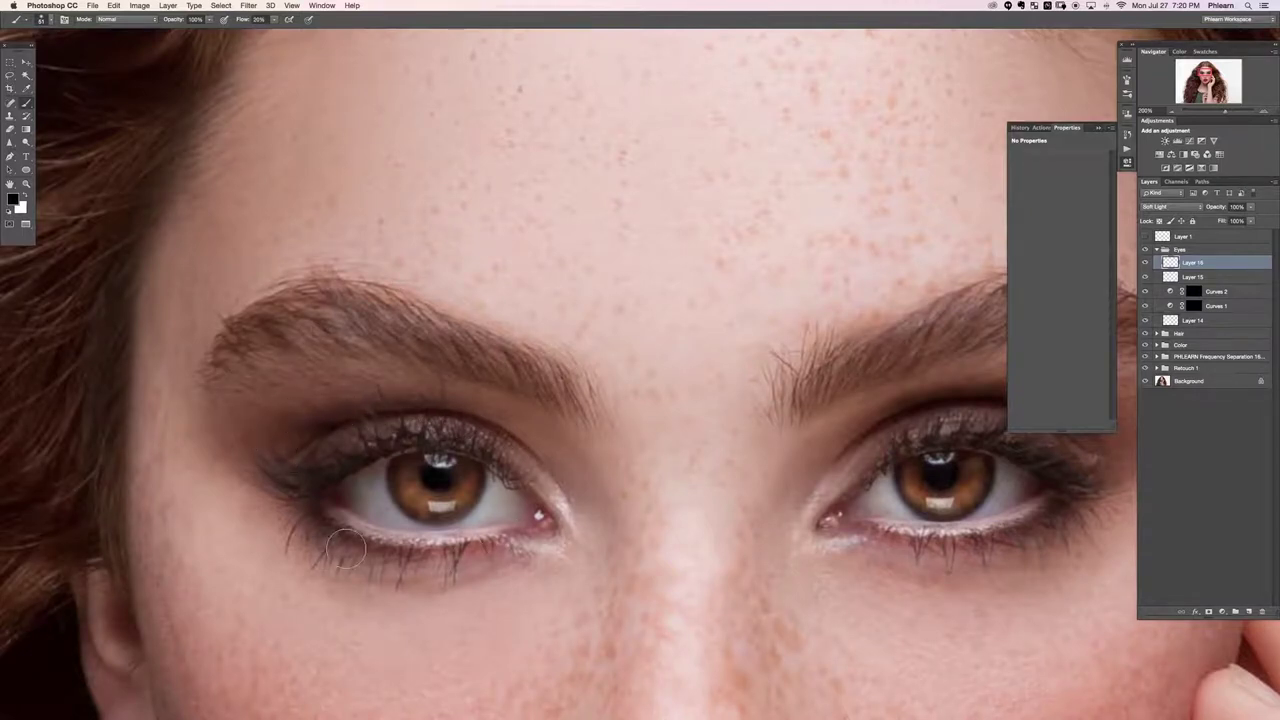
pyautogui.moveTo(269, 499)
pyautogui.mouseDown()
pyautogui.moveTo(266, 486)
pyautogui.moveTo(376, 540)
pyautogui.mouseUp()
pyautogui.moveTo(747, 505); pyautogui.dragTo(784, 238)
pyautogui.scroll(-15, 784, 238)
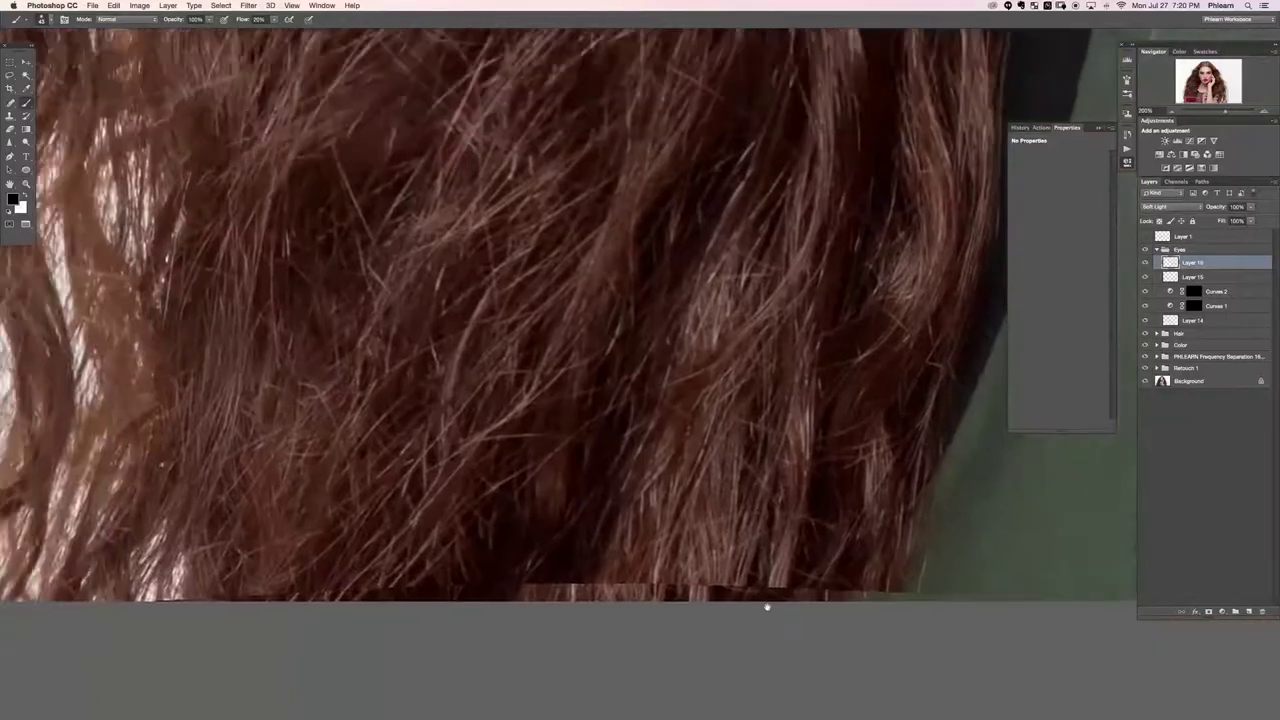
pyautogui.moveTo(767, 607); pyautogui.dragTo(800, 716)
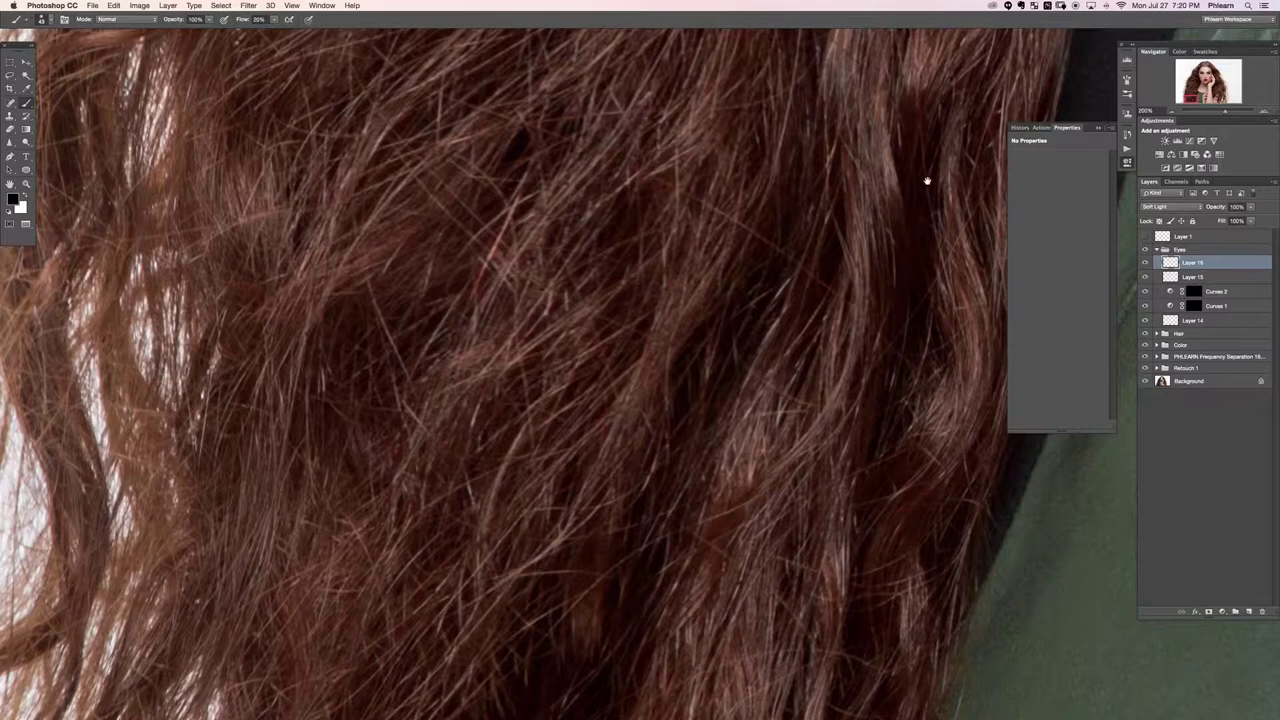
pyautogui.scroll(15, 566, 400)
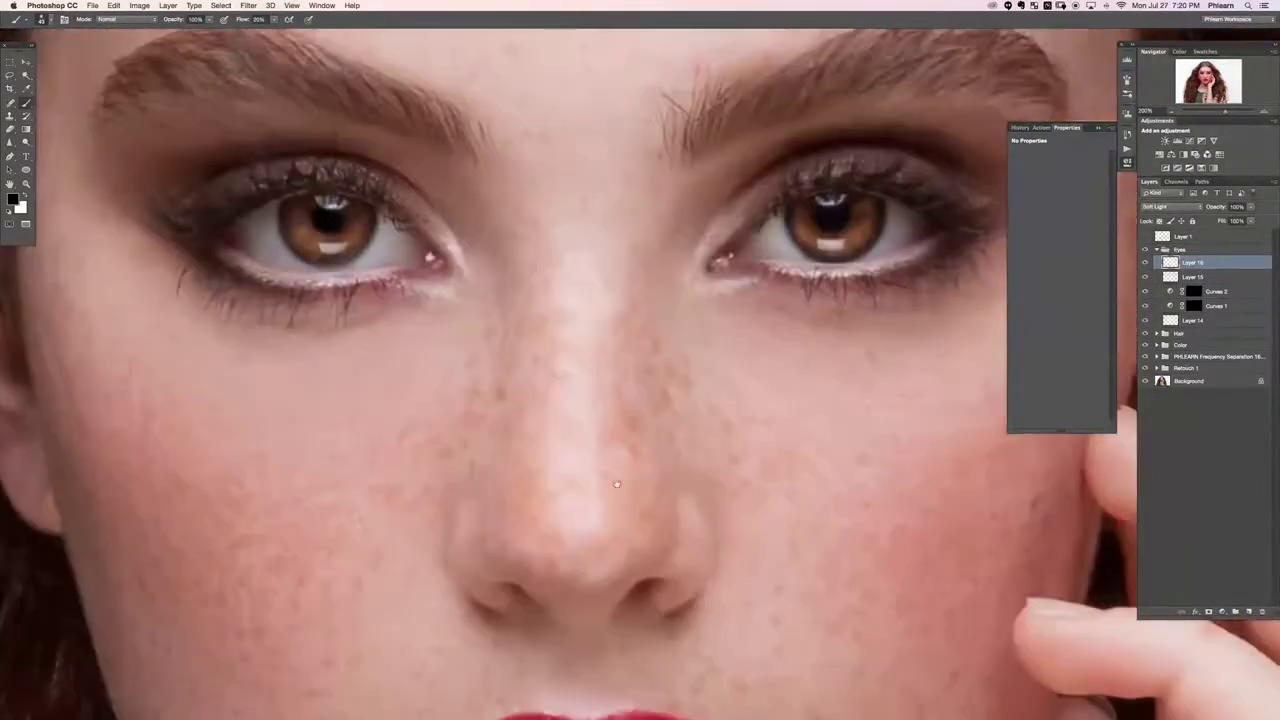
pyautogui.scroll(8, 617, 484)
pyautogui.scroll(2, 321, 353)
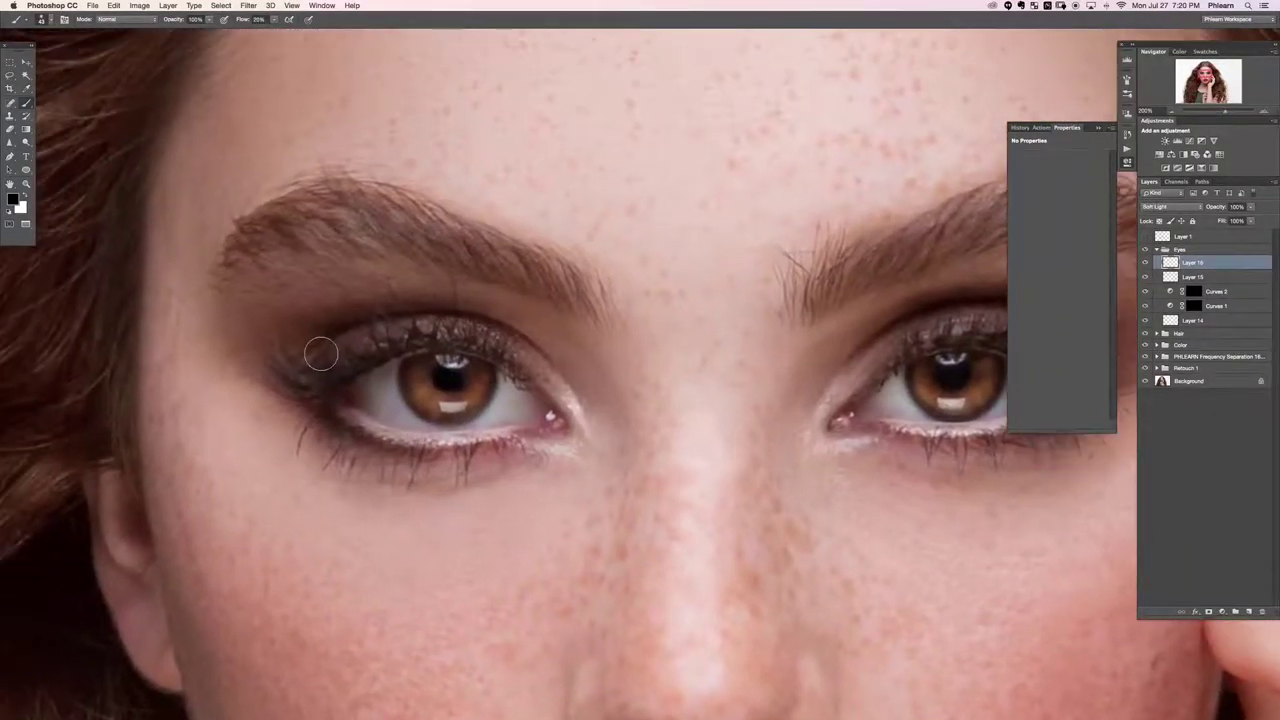
# Adjust the brush size and paint white along the upper lid of the eye farther from the hand
pyautogui.press('[')
pyautogui.press('[')
pyautogui.press('[')
pyautogui.press('[')
pyautogui.press(']')
pyautogui.press(']')
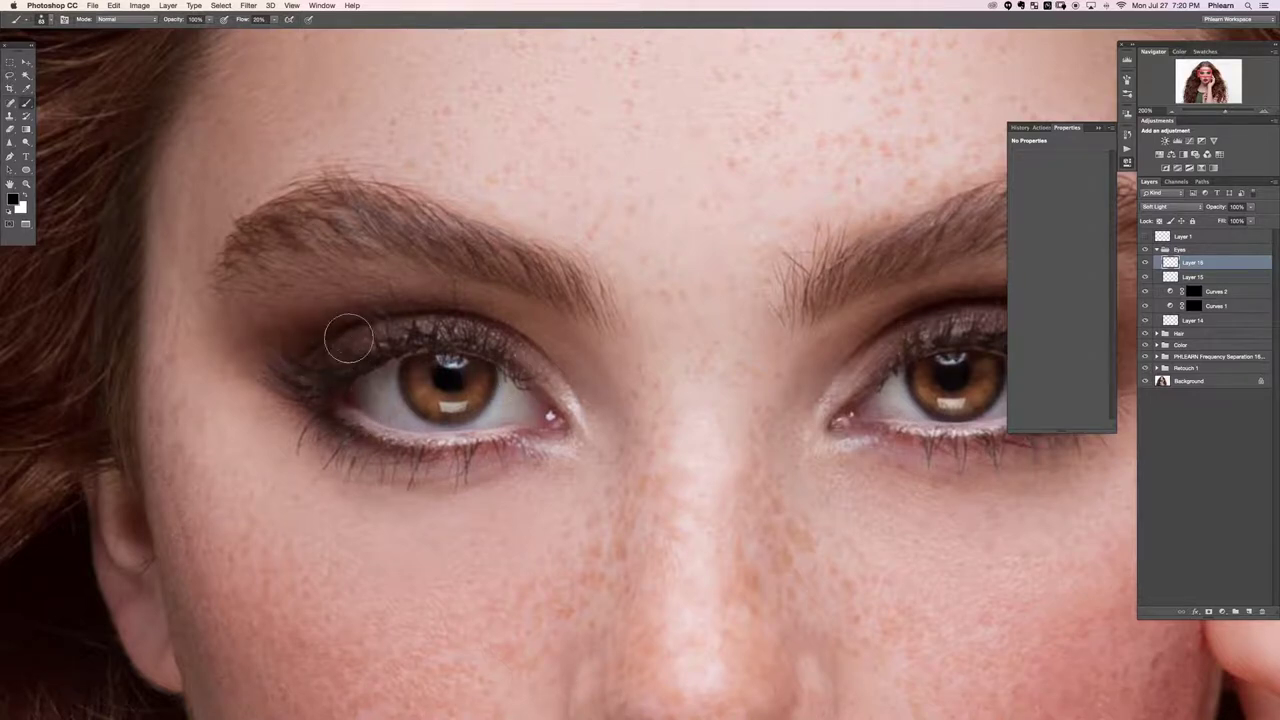
pyautogui.press('x')
pyautogui.moveTo(404, 333)
pyautogui.mouseDown()
pyautogui.moveTo(388, 333)
pyautogui.moveTo(489, 334)
pyautogui.moveTo(507, 352)
pyautogui.mouseUp()
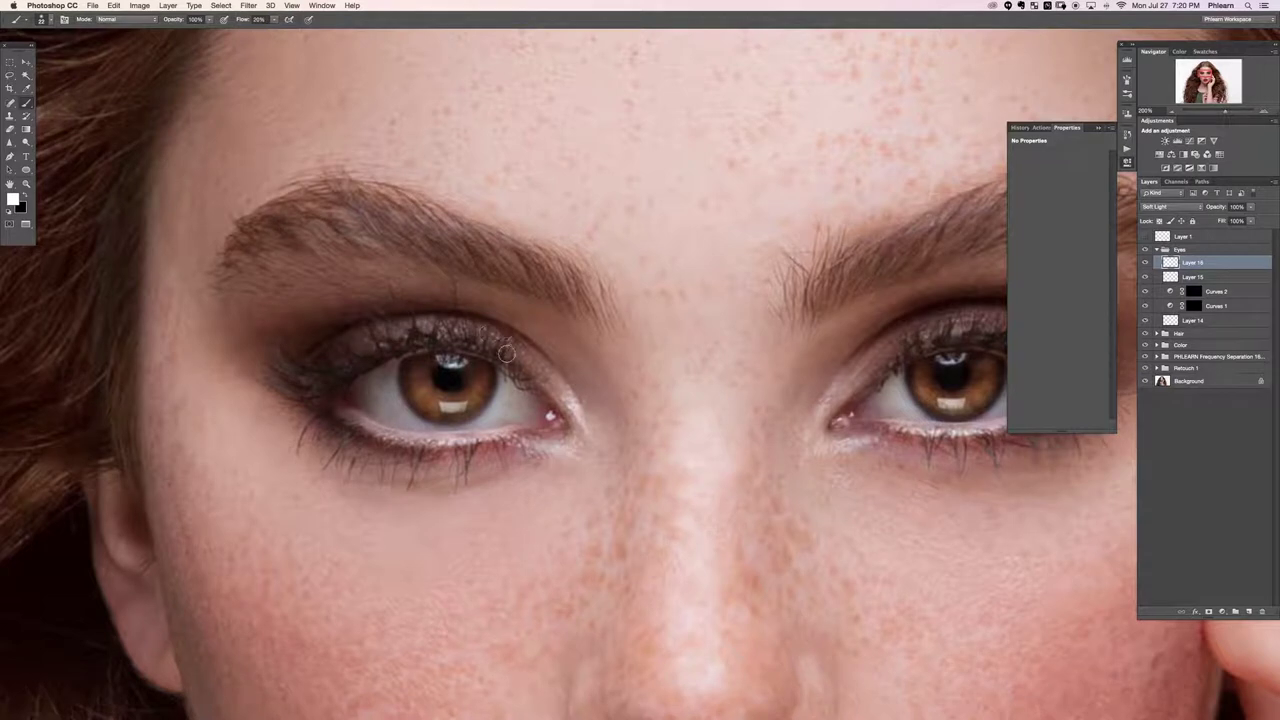
# Paint black over the upper lashes and outer lower lash line of the eye farther from the hand
pyautogui.press('x')
pyautogui.moveTo(412, 344); pyautogui.dragTo(290, 383)
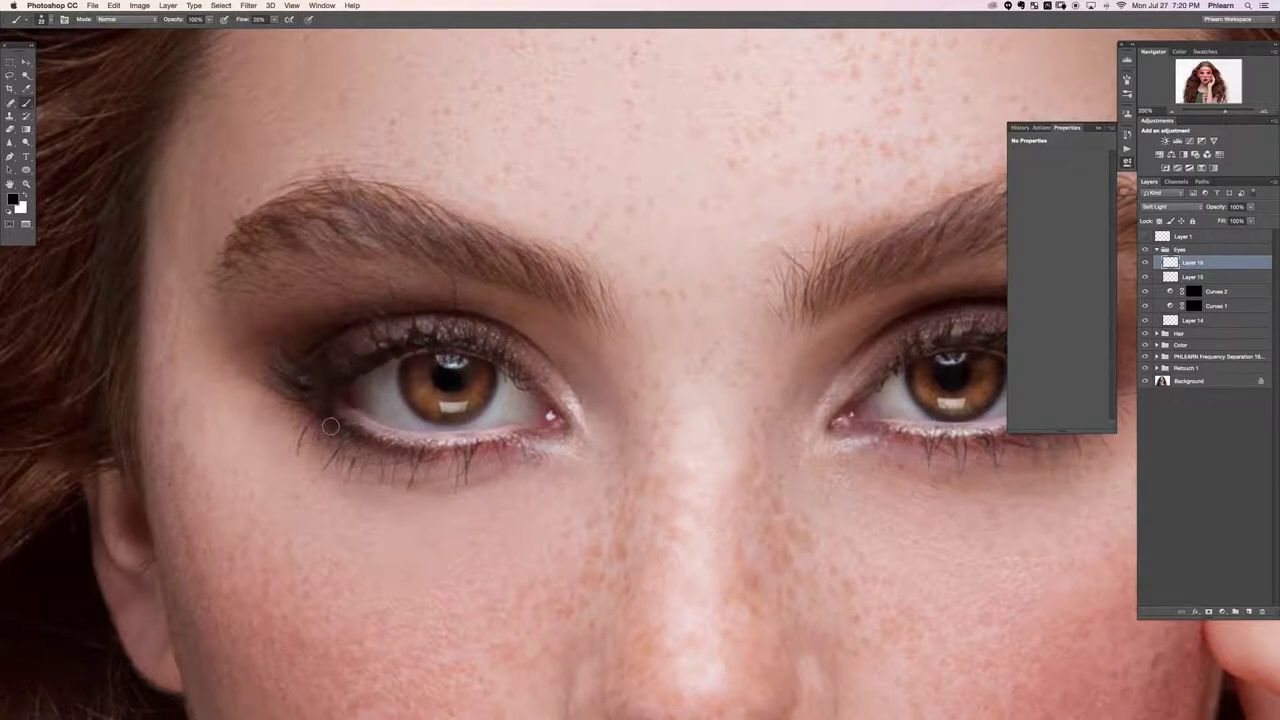
pyautogui.moveTo(361, 444); pyautogui.dragTo(381, 450)
# Deepen the upper and lower lash lines and the outer lid of the eye nearest the hand with black
pyautogui.hscroll(5, 501, 334)
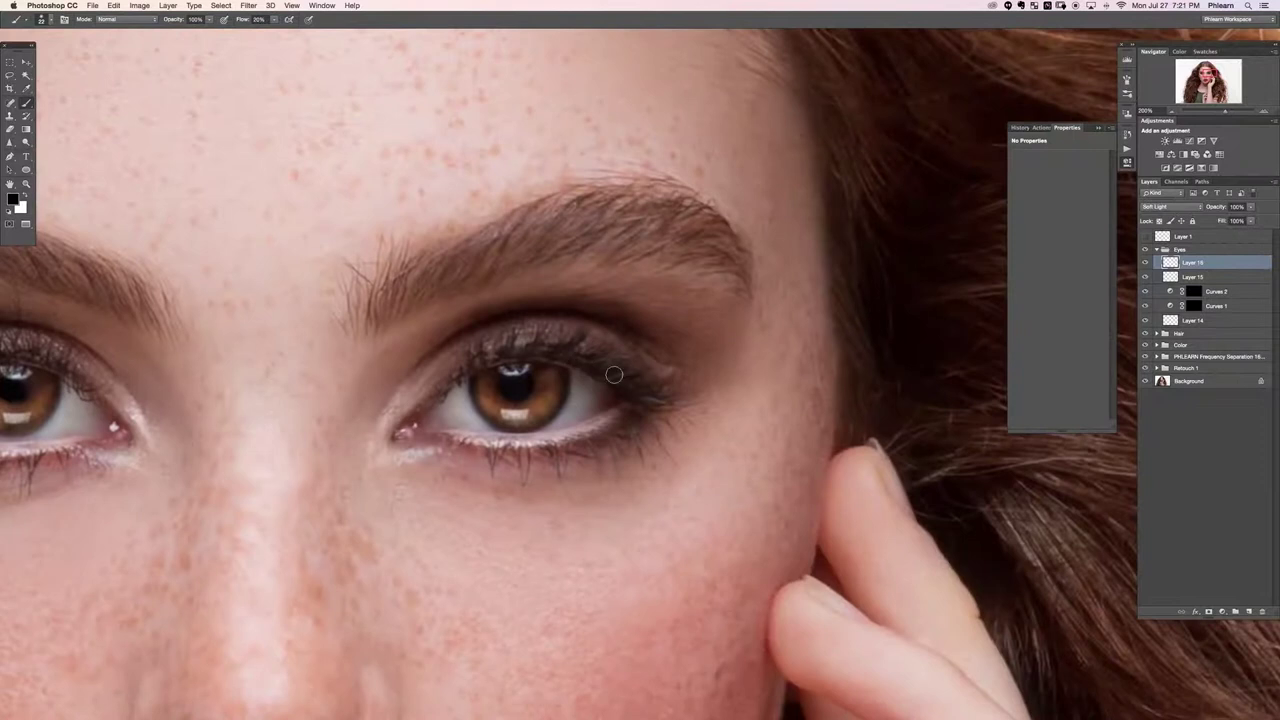
pyautogui.moveTo(612, 382)
pyautogui.mouseDown()
pyautogui.moveTo(582, 352)
pyautogui.moveTo(594, 341)
pyautogui.moveTo(495, 352)
pyautogui.moveTo(440, 397)
pyautogui.mouseUp()
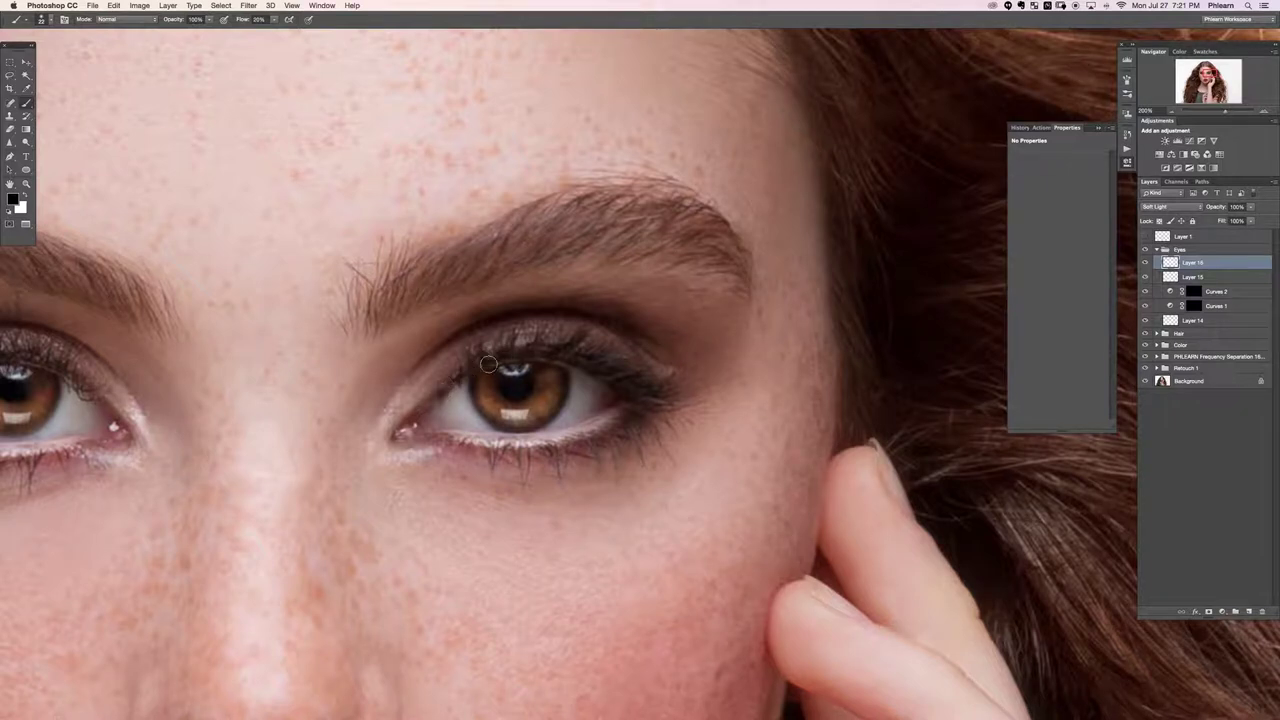
pyautogui.moveTo(526, 456); pyautogui.dragTo(528, 461)
pyautogui.moveTo(606, 434); pyautogui.dragTo(638, 445)
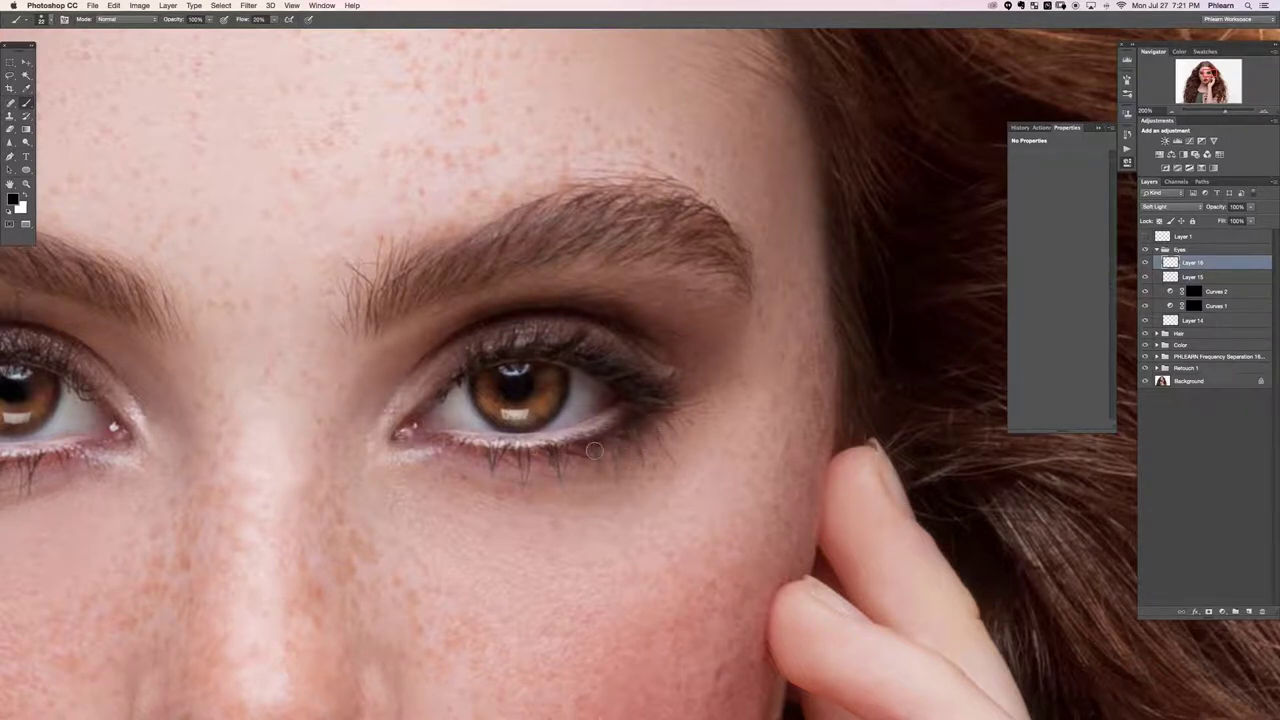
pyautogui.moveTo(651, 404)
pyautogui.mouseDown()
pyautogui.moveTo(663, 404)
pyautogui.moveTo(658, 376)
pyautogui.mouseUp()
pyautogui.moveTo(663, 375)
pyautogui.mouseDown()
pyautogui.moveTo(648, 321)
pyautogui.moveTo(689, 377)
pyautogui.moveTo(685, 323)
pyautogui.moveTo(620, 300)
pyautogui.moveTo(674, 319)
pyautogui.moveTo(704, 389)
pyautogui.moveTo(691, 332)
pyautogui.moveTo(640, 352)
pyautogui.mouseUp()
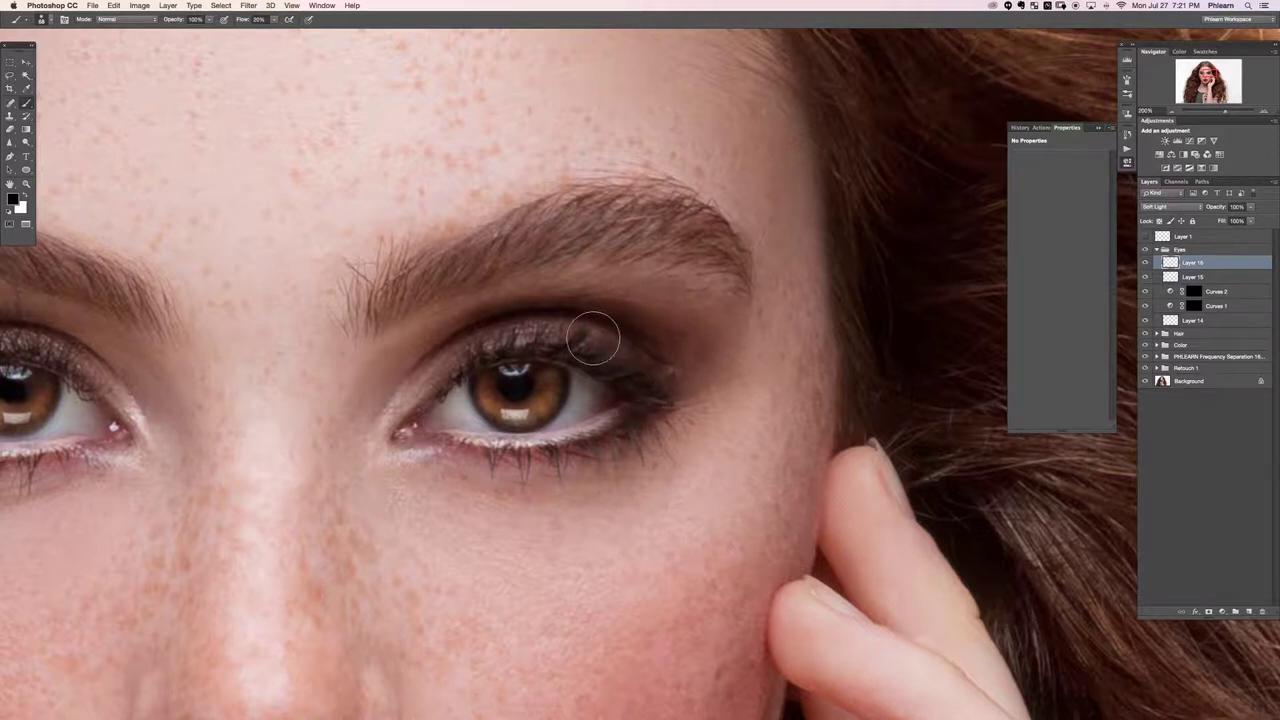
# Darken the upper lid of the eye nearest the hand with black while viewing the whole face
pyautogui.press('super+0')
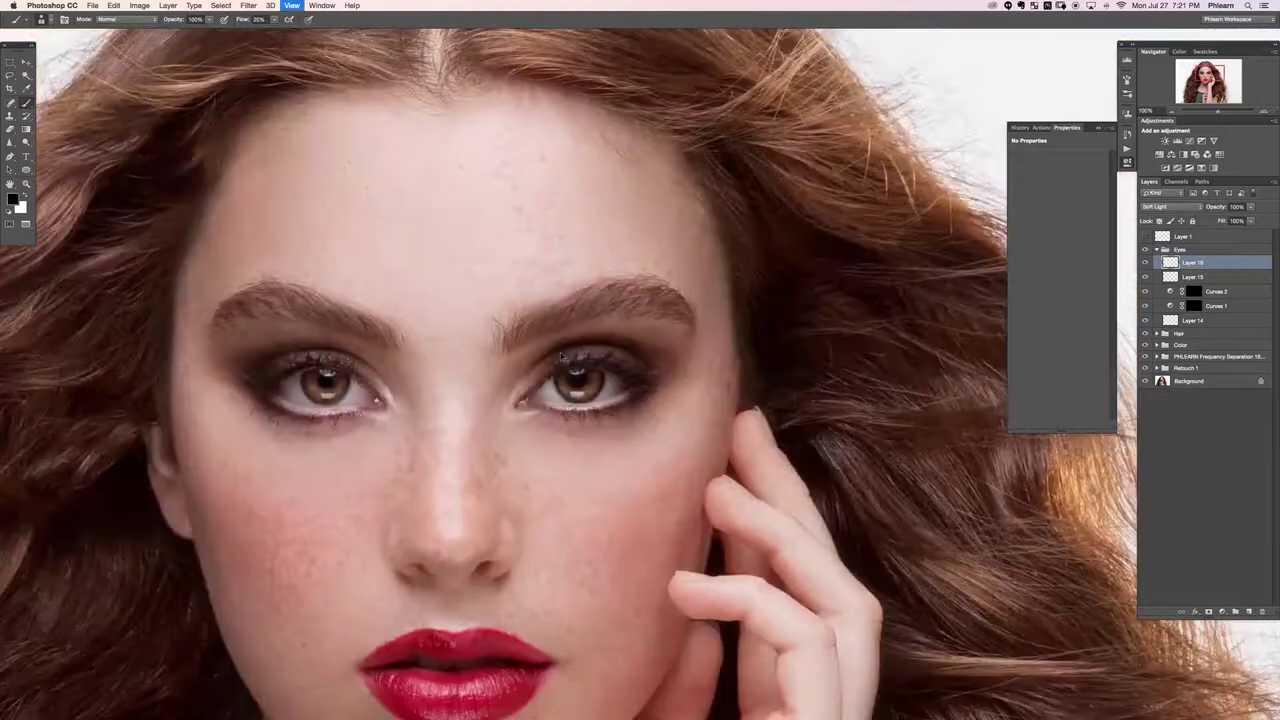
pyautogui.scroll(-2, 677, 387)
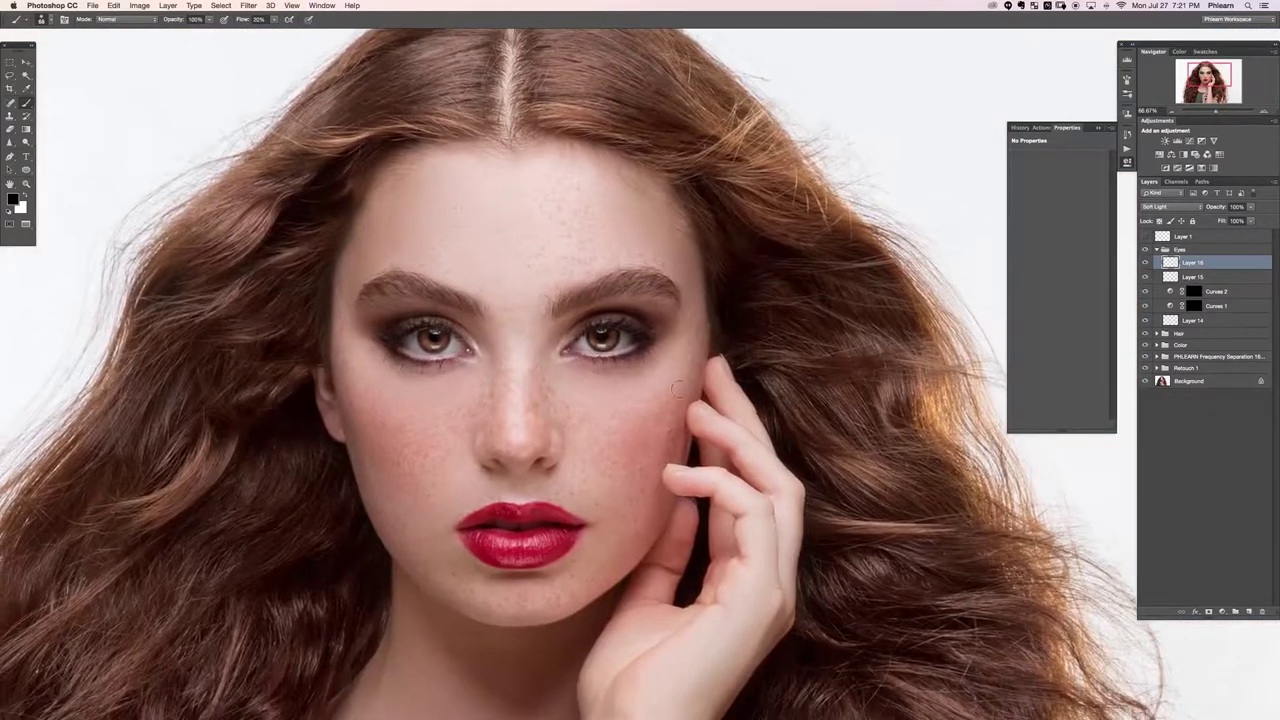
pyautogui.press('x')
pyautogui.press('x')
pyautogui.moveTo(603, 328); pyautogui.dragTo(595, 326)
# Compare the portrait with the top Soft Light layer in the Eyes group hidden and shown
pyautogui.click(1145, 263)
pyautogui.click(1145, 263)
pyautogui.click(1143, 264)
pyautogui.click(1143, 264)
pyautogui.click(1143, 264)
pyautogui.click(1143, 264)
pyautogui.click(1143, 264)
pyautogui.click(1143, 264)
pyautogui.click(1143, 264)
pyautogui.click(1143, 264)
pyautogui.click(1143, 264)
pyautogui.click(1143, 264)
# Paint more black shadow over the outer eyelids of both eyes
pyautogui.moveTo(600, 314)
pyautogui.mouseDown()
pyautogui.moveTo(656, 311)
pyautogui.moveTo(634, 307)
pyautogui.moveTo(653, 332)
pyautogui.mouseUp()
pyautogui.moveTo(374, 330)
pyautogui.mouseDown()
pyautogui.moveTo(417, 311)
pyautogui.moveTo(376, 316)
pyautogui.mouseUp()
pyautogui.press('x')
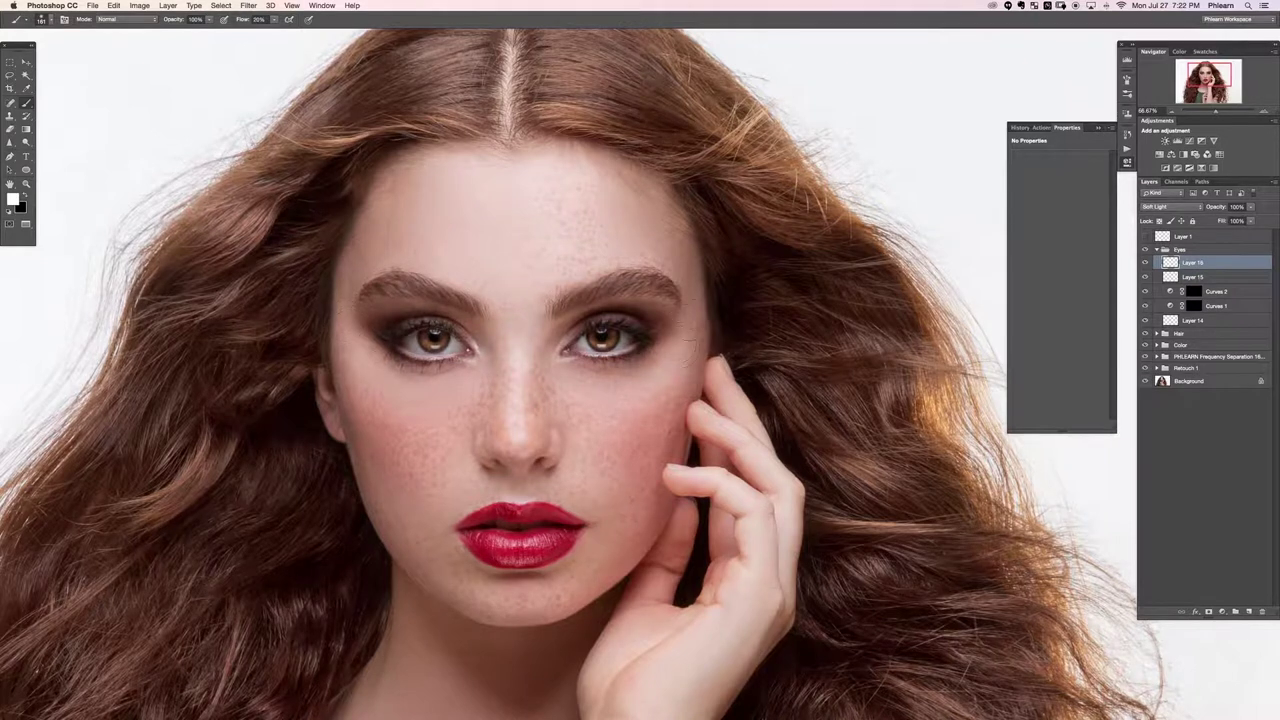
pyautogui.press('x')
pyautogui.moveTo(670, 322); pyautogui.dragTo(652, 332)
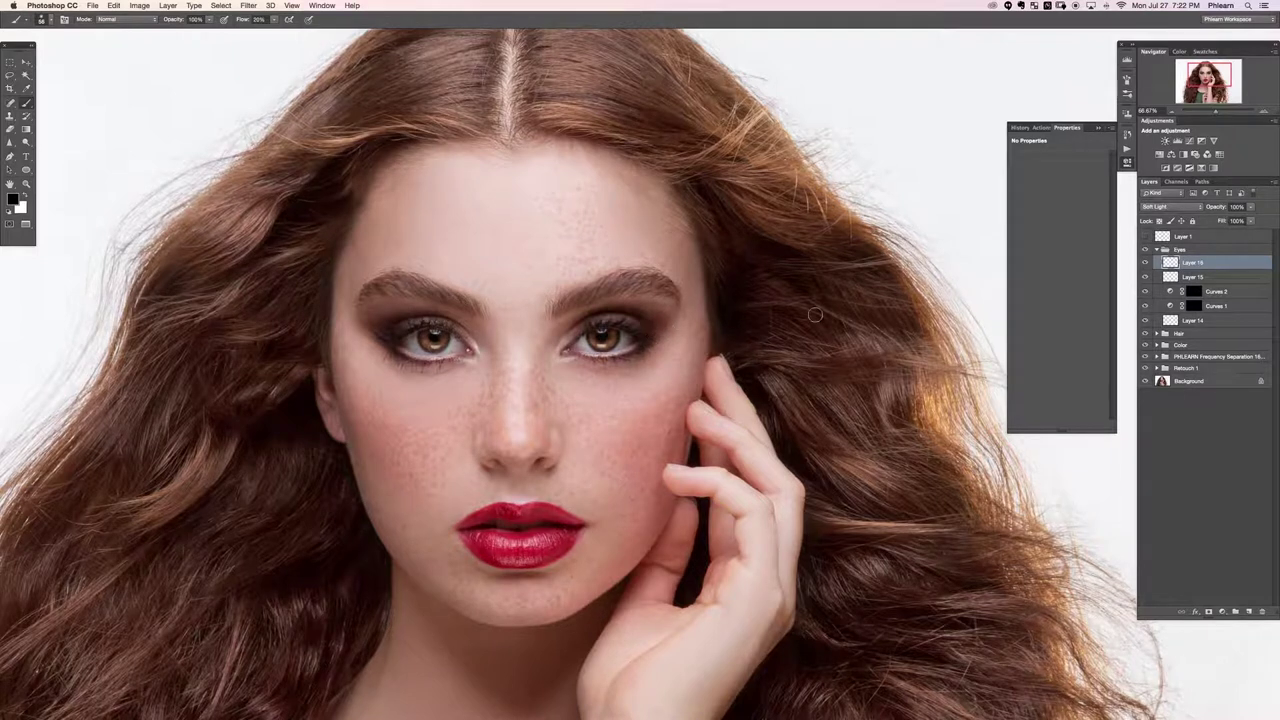
# Check the deepened eyelid shadows by repeatedly hiding and showing the Soft Light layer
pyautogui.click(1145, 263)
pyautogui.click(1145, 263)
pyautogui.click(1145, 263)
pyautogui.click(1145, 263)
pyautogui.click(1145, 263)
pyautogui.click(1145, 263)
pyautogui.click(1145, 263)
pyautogui.click(1145, 263)
# Paint fine shading over the lower iris of the eye nearest the hand, and set white for detailing the other eye
pyautogui.press('super+plus')
pyautogui.press('super+plus')
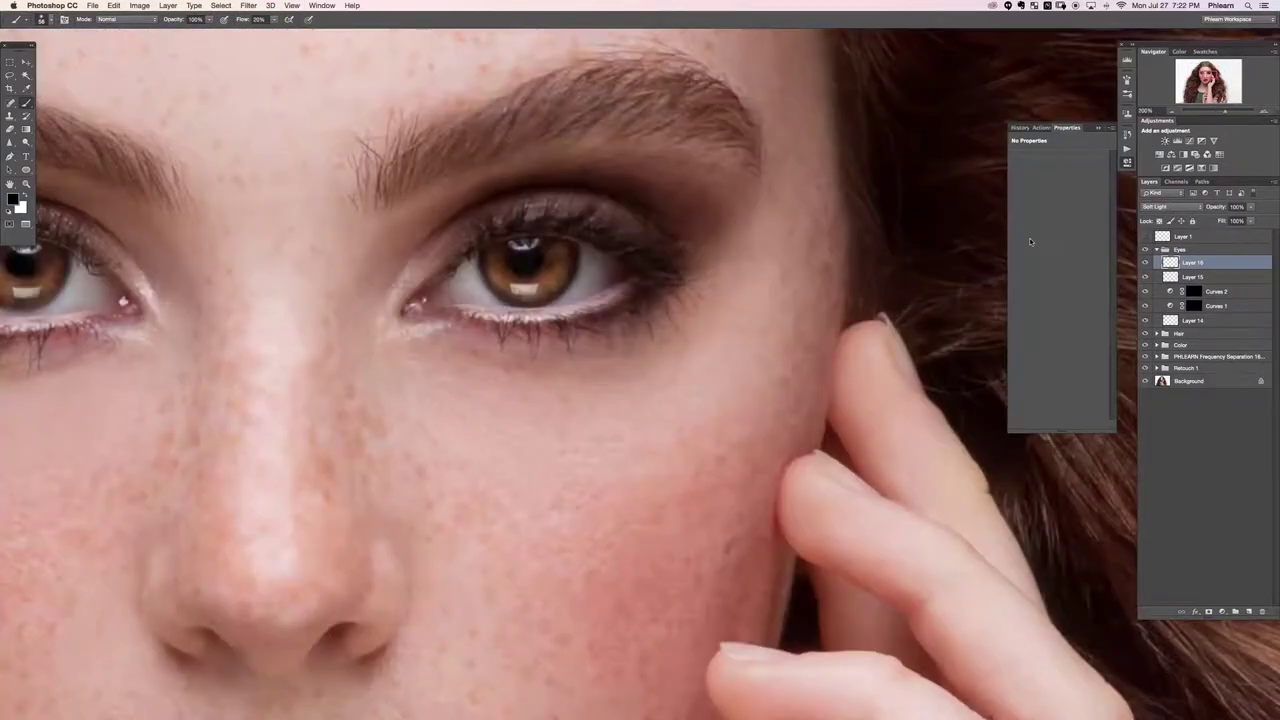
pyautogui.press('super+equal')
pyautogui.moveTo(449, 349); pyautogui.dragTo(507, 429)
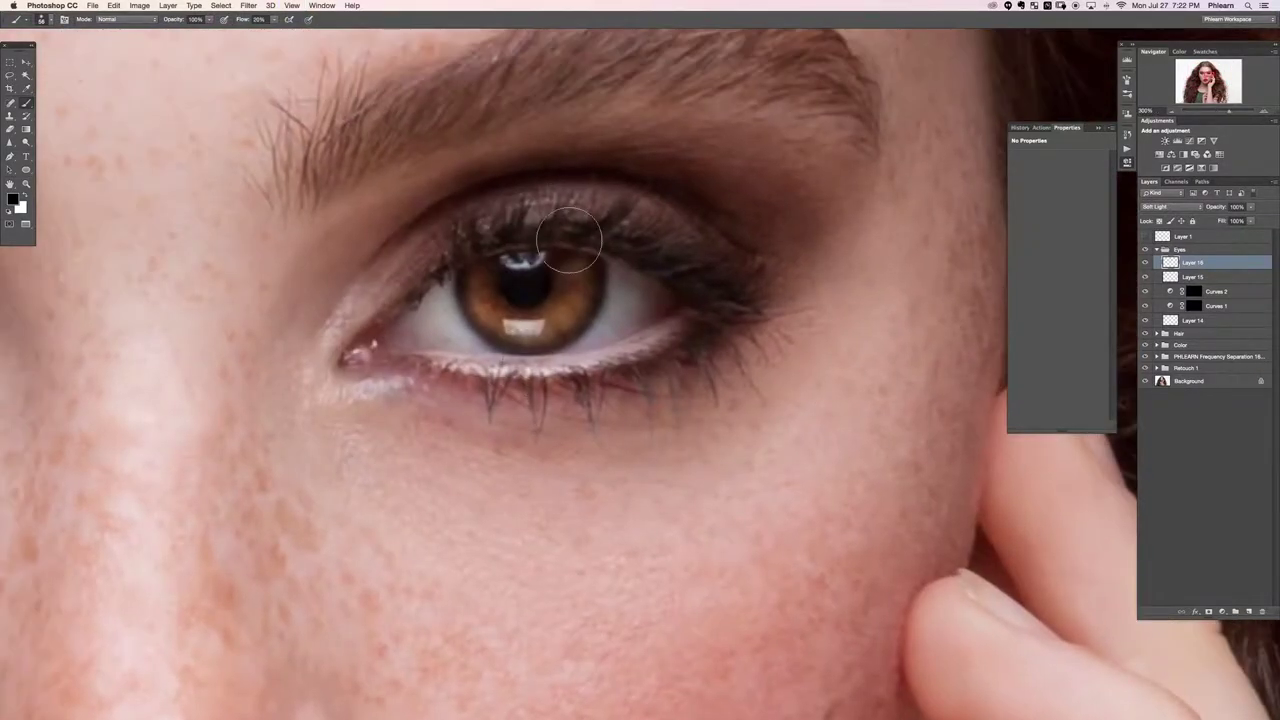
pyautogui.moveTo(544, 345); pyautogui.dragTo(512, 340)
pyautogui.press('x')
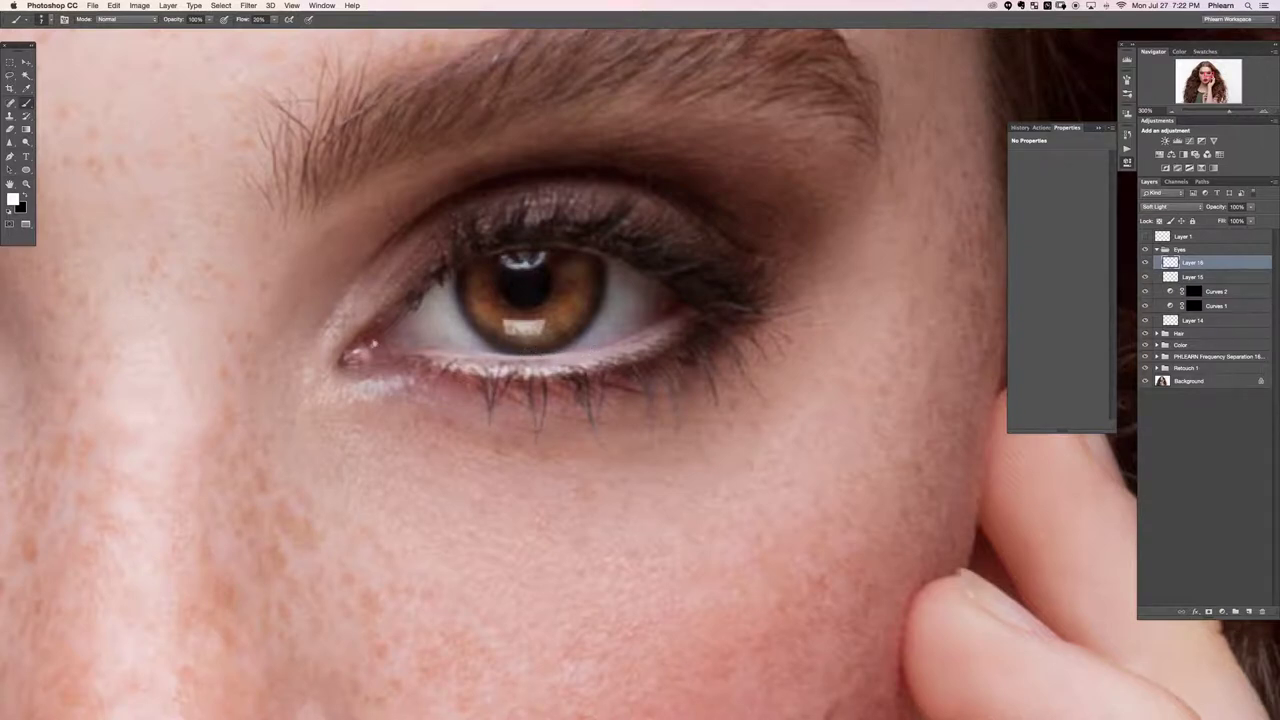
pyautogui.moveTo(289, 340); pyautogui.dragTo(873, 400)
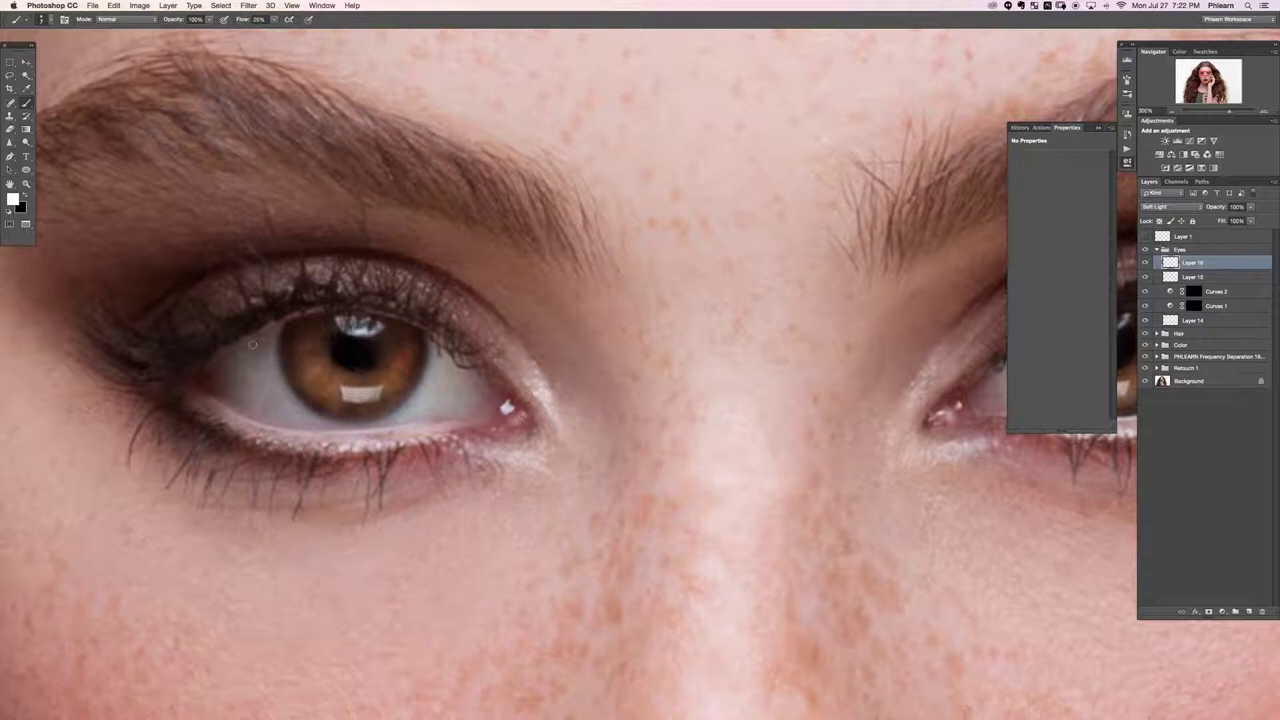
# Brighten the inner corner of the eye nearest the hand with white and touch up the other eye's inner corner with black
pyautogui.press('super+0')
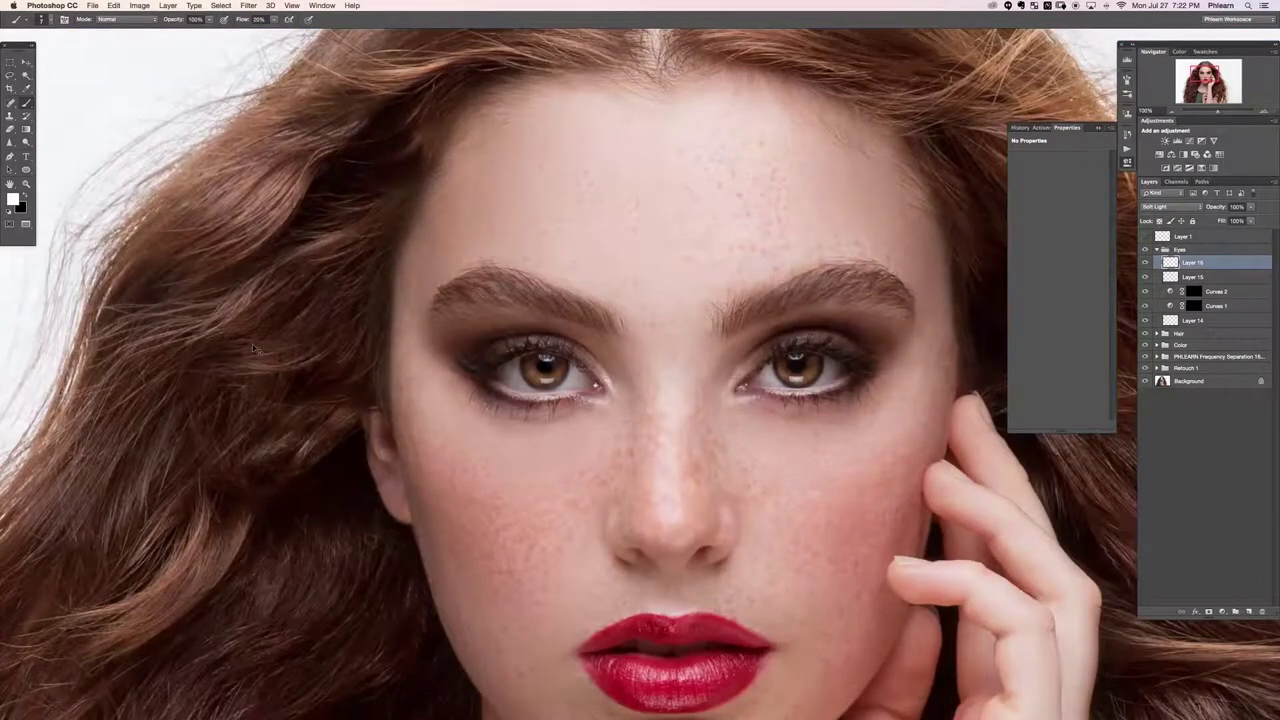
pyautogui.moveTo(808, 475); pyautogui.dragTo(734, 439)
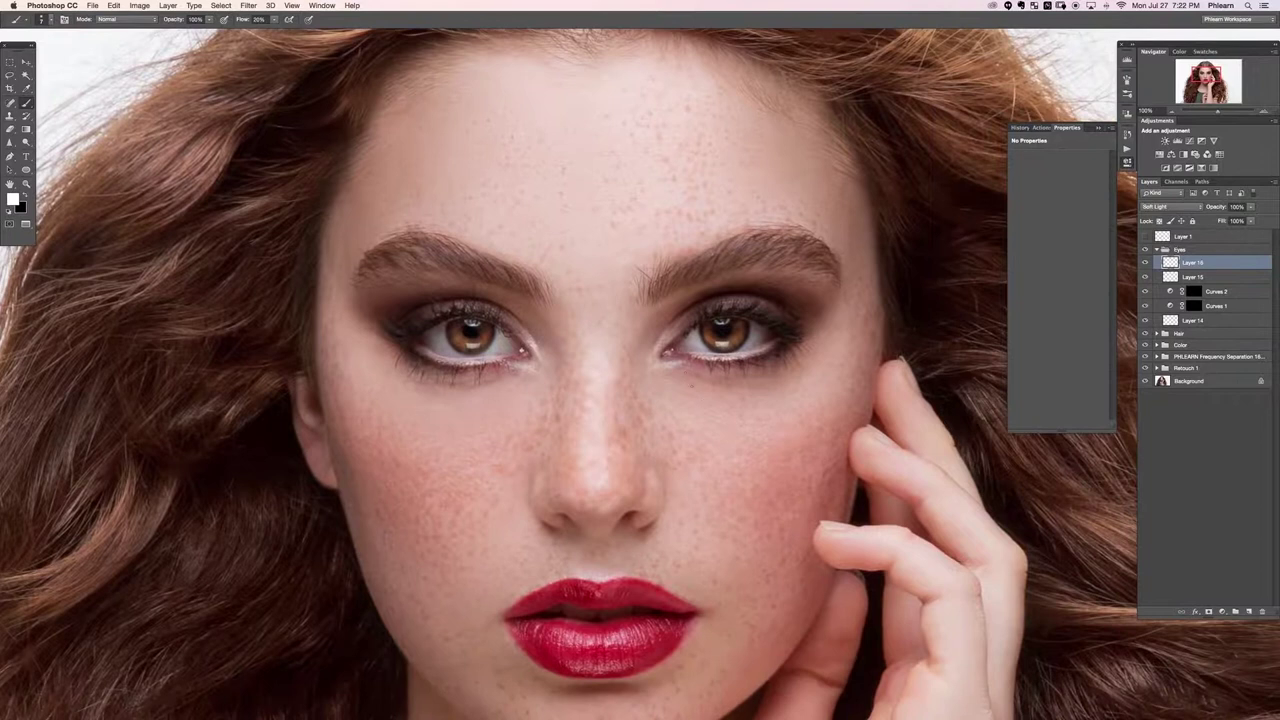
pyautogui.press('super+plus')
pyautogui.press('super+plus')
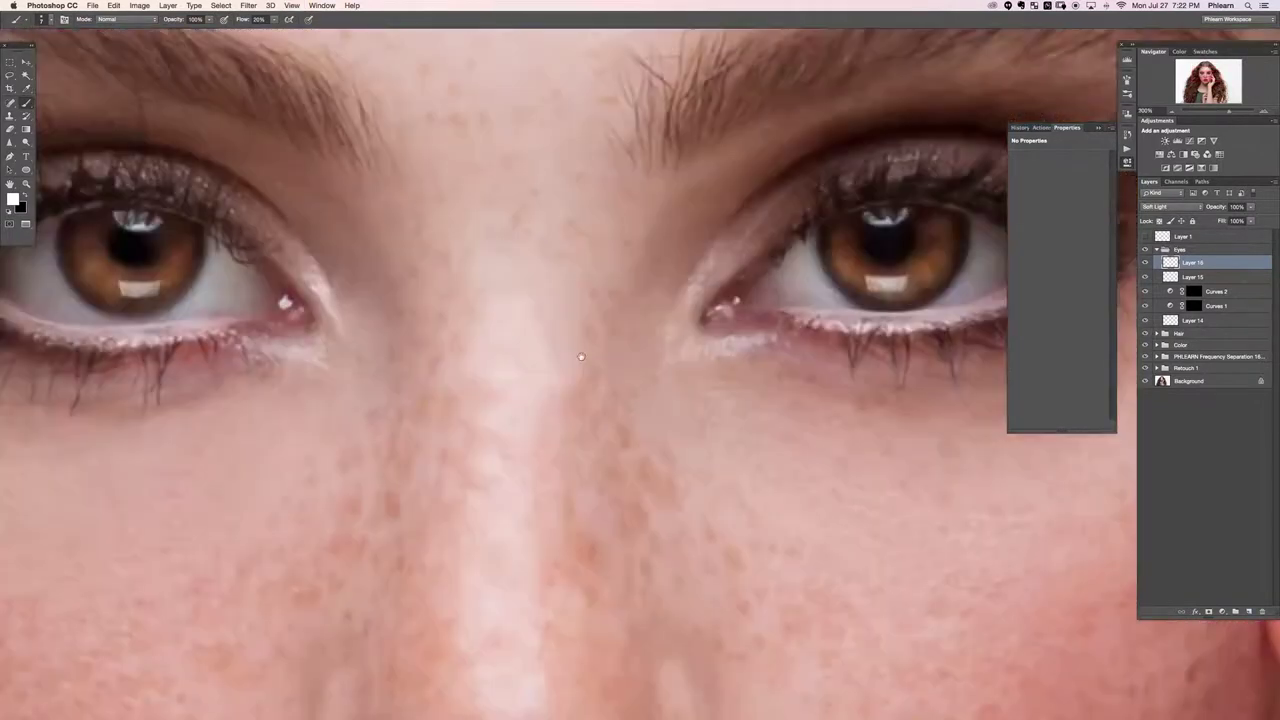
pyautogui.moveTo(583, 357); pyautogui.dragTo(302, 396)
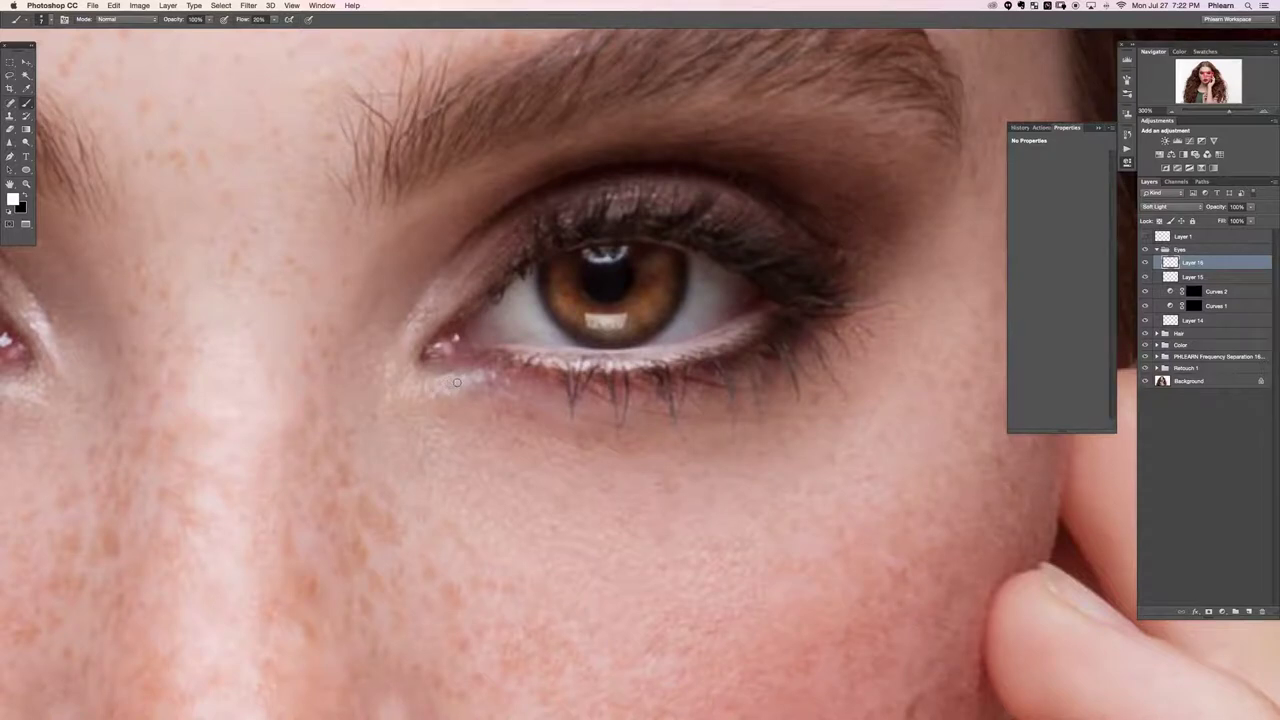
pyautogui.moveTo(457, 385)
pyautogui.mouseDown()
pyautogui.moveTo(419, 392)
pyautogui.moveTo(496, 377)
pyautogui.moveTo(405, 400)
pyautogui.moveTo(477, 382)
pyautogui.moveTo(423, 395)
pyautogui.moveTo(445, 331)
pyautogui.mouseUp()
pyautogui.press('x')
pyautogui.moveTo(169, 418); pyautogui.dragTo(458, 490)
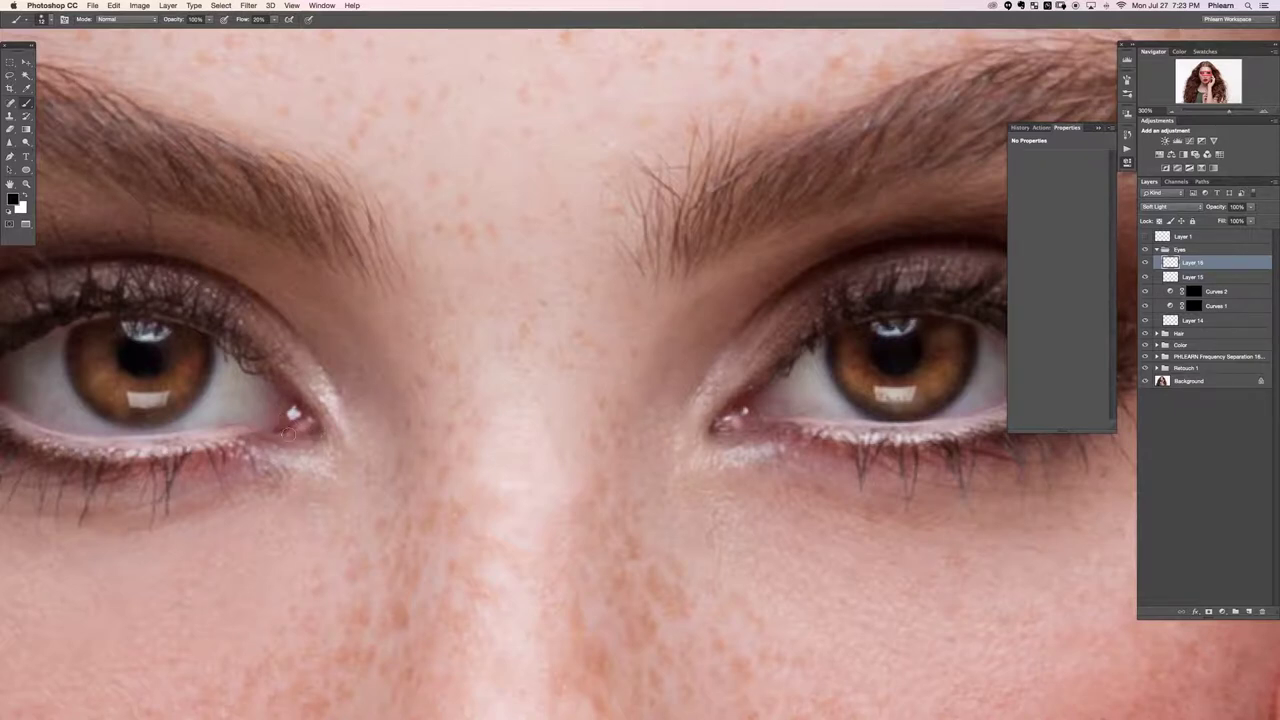
# Examine the whole face with the finished dodging and burning layer hidden and shown
pyautogui.press('x')
pyautogui.press('super+minus')
pyautogui.press('super+minus')
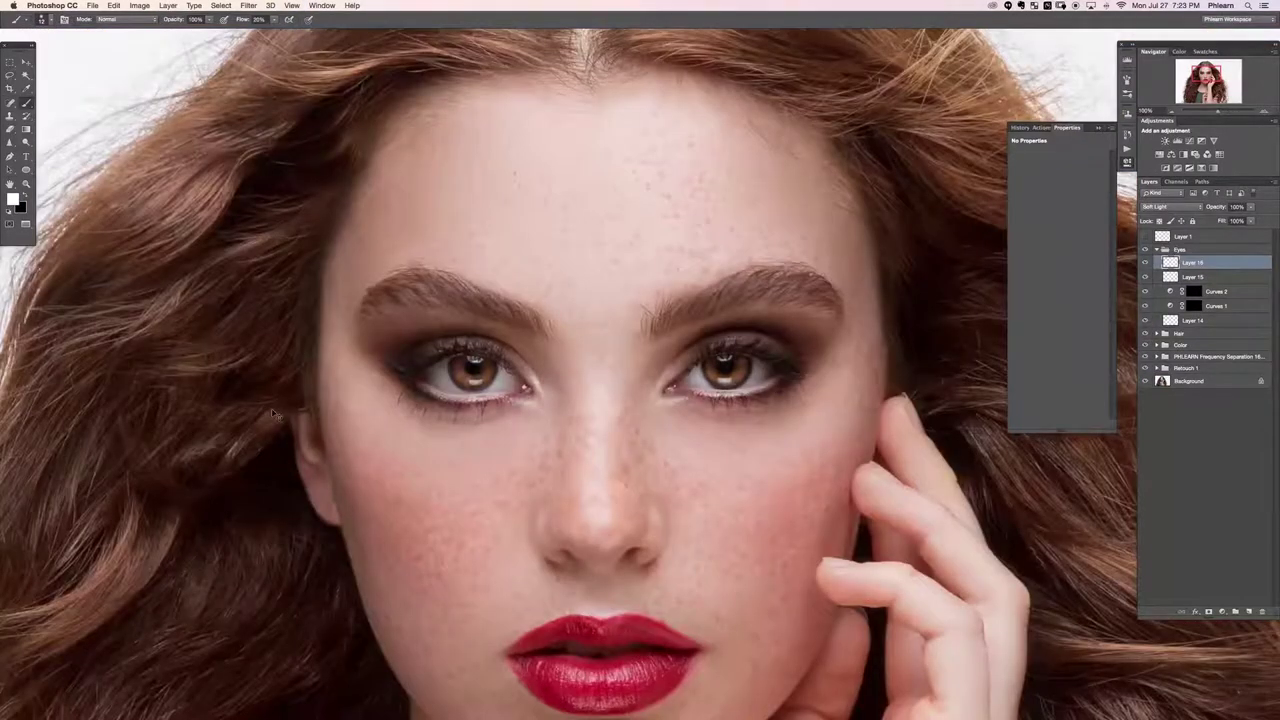
pyautogui.press('super+minus')
pyautogui.press('super+plus')
pyautogui.press('super+minus')
pyautogui.moveTo(730, 495); pyautogui.dragTo(668, 352)
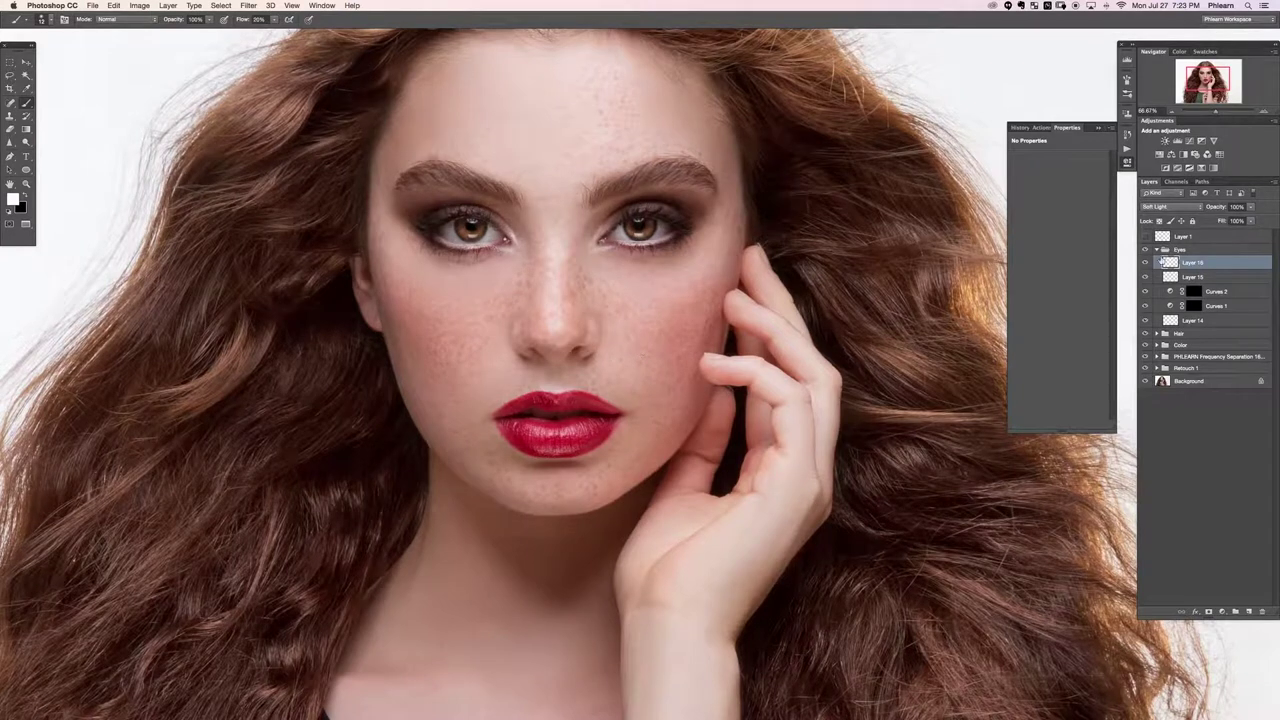
pyautogui.click(1146, 262)
pyautogui.click(1146, 262)
pyautogui.click(1146, 262)
pyautogui.click(1145, 263)
pyautogui.click(1145, 263)
pyautogui.click(1145, 263)
pyautogui.click(1145, 263)
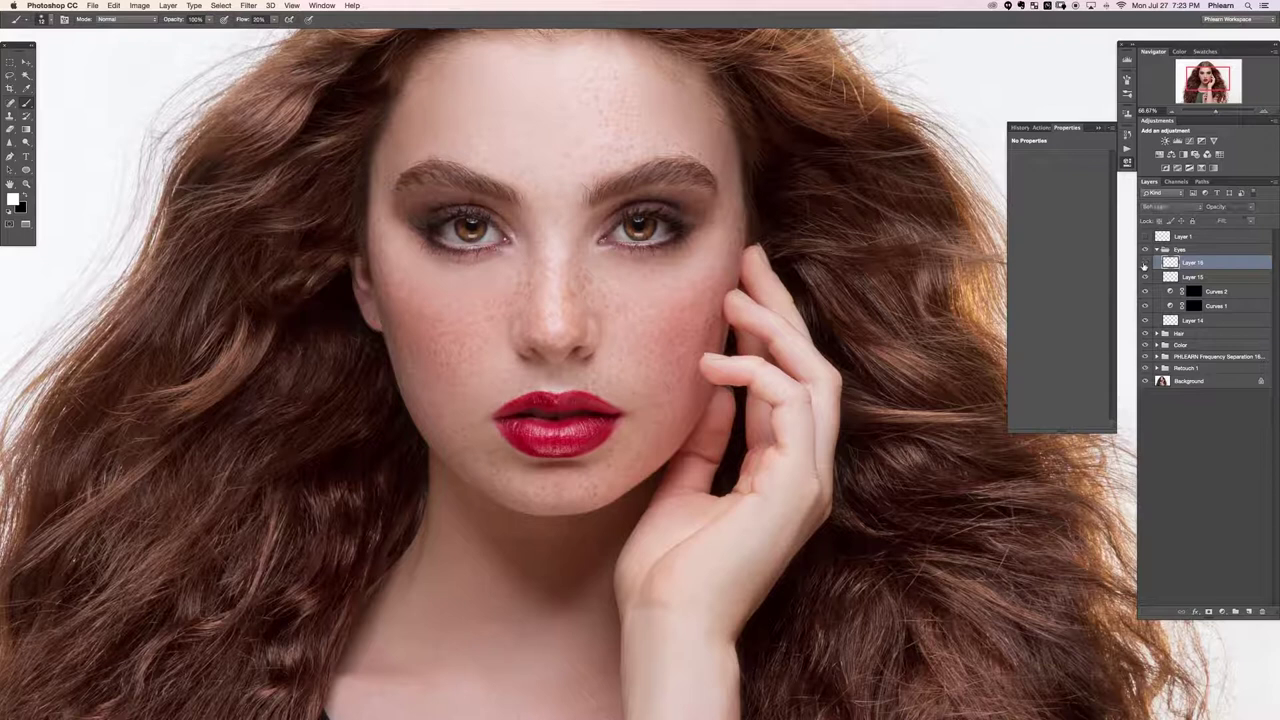
pyautogui.click(1145, 264)
# Lower the Soft Light layer's opacity to about 73% and compare with the layer hidden
pyautogui.moveTo(1212, 208); pyautogui.dragTo(1203, 209)
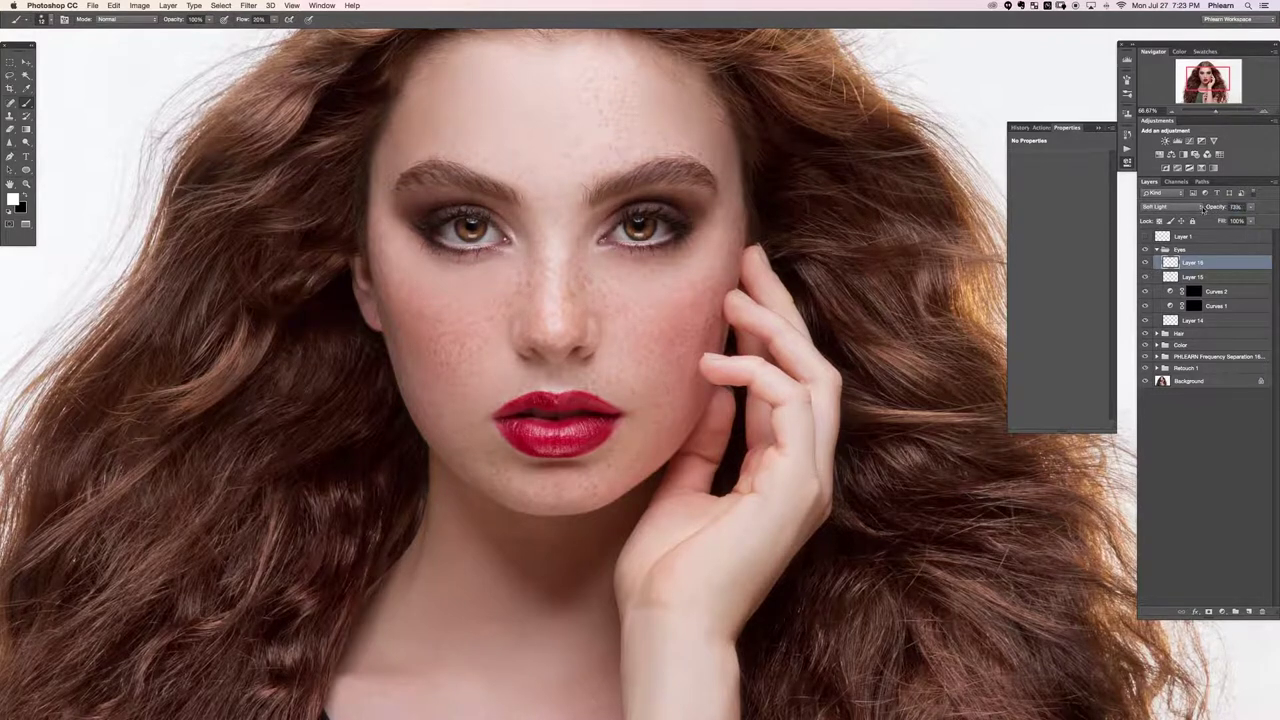
pyautogui.click(1145, 263)
pyautogui.click(1145, 263)
pyautogui.click(1145, 263)
pyautogui.click(1145, 264)
# Create a new layer and clone eyebrow hair over the sparse outer part of the eyebrow farther from the hand
pyautogui.press('super+alt+shift+n')
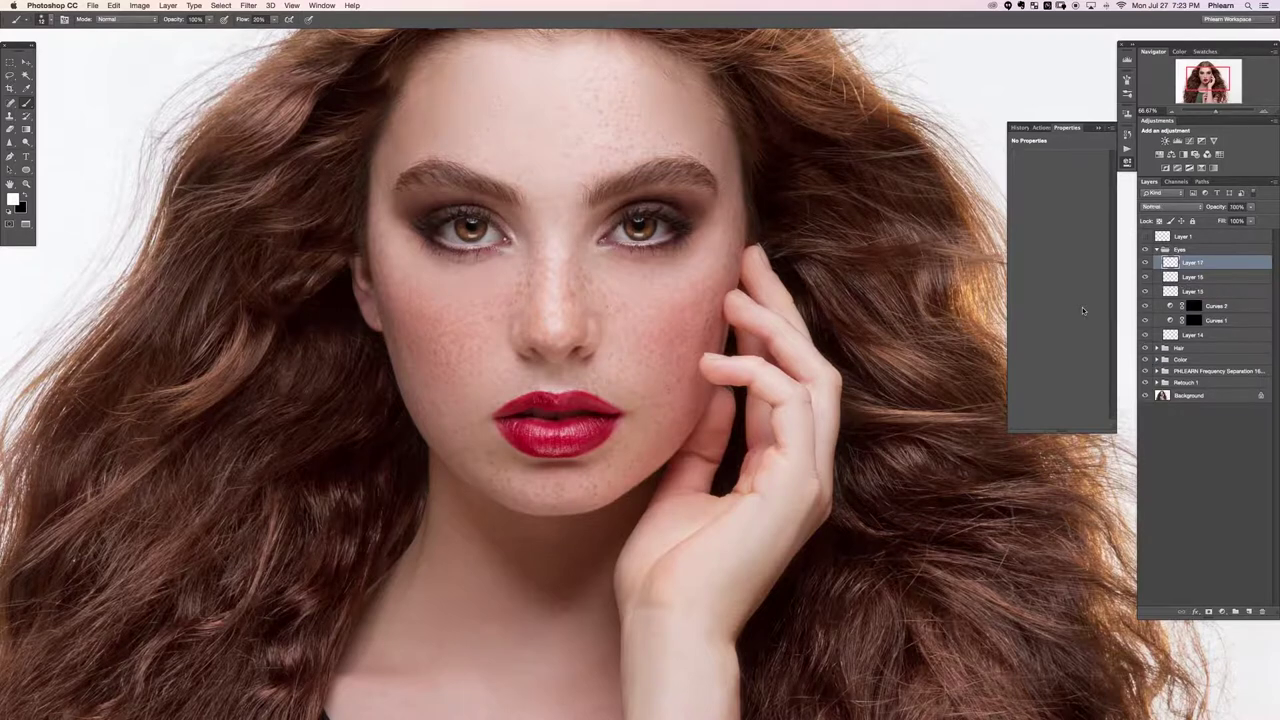
pyautogui.press('super+equal')
pyautogui.press('super+equal')
pyautogui.scroll(10, 625, 388)
pyautogui.hscroll(-6, 625, 388)
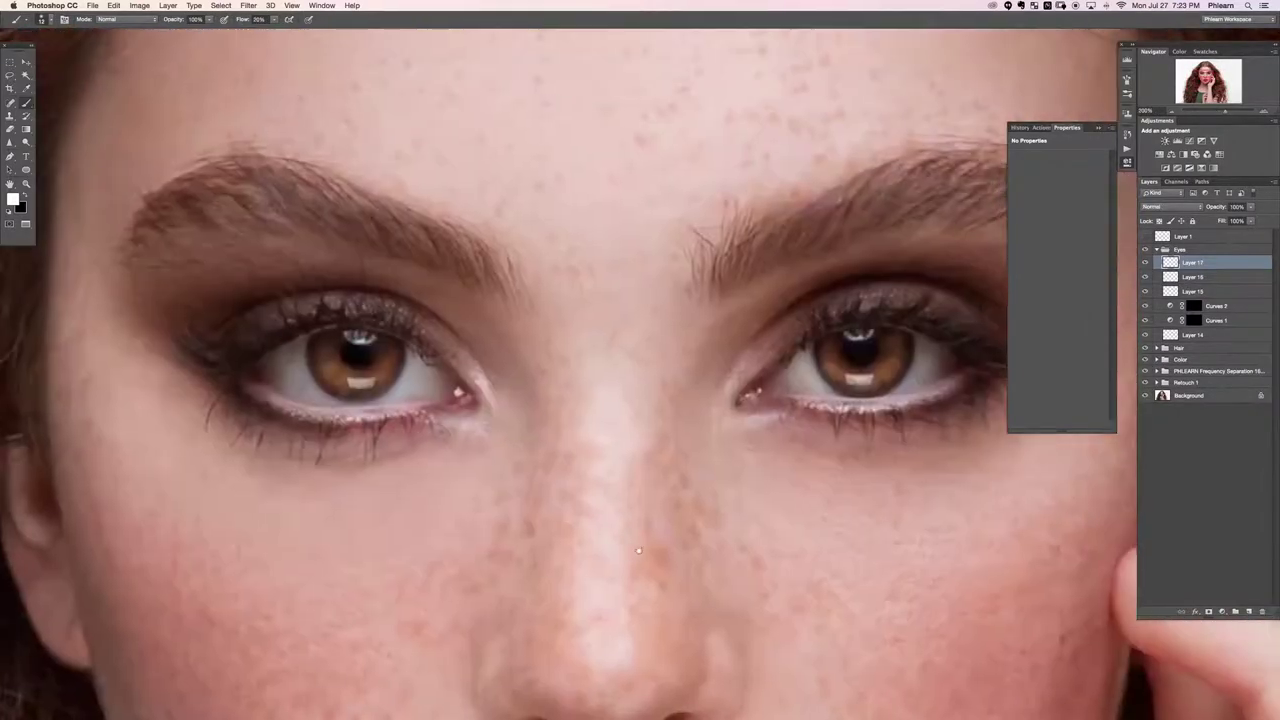
pyautogui.press('super+minus')
pyautogui.press('j')
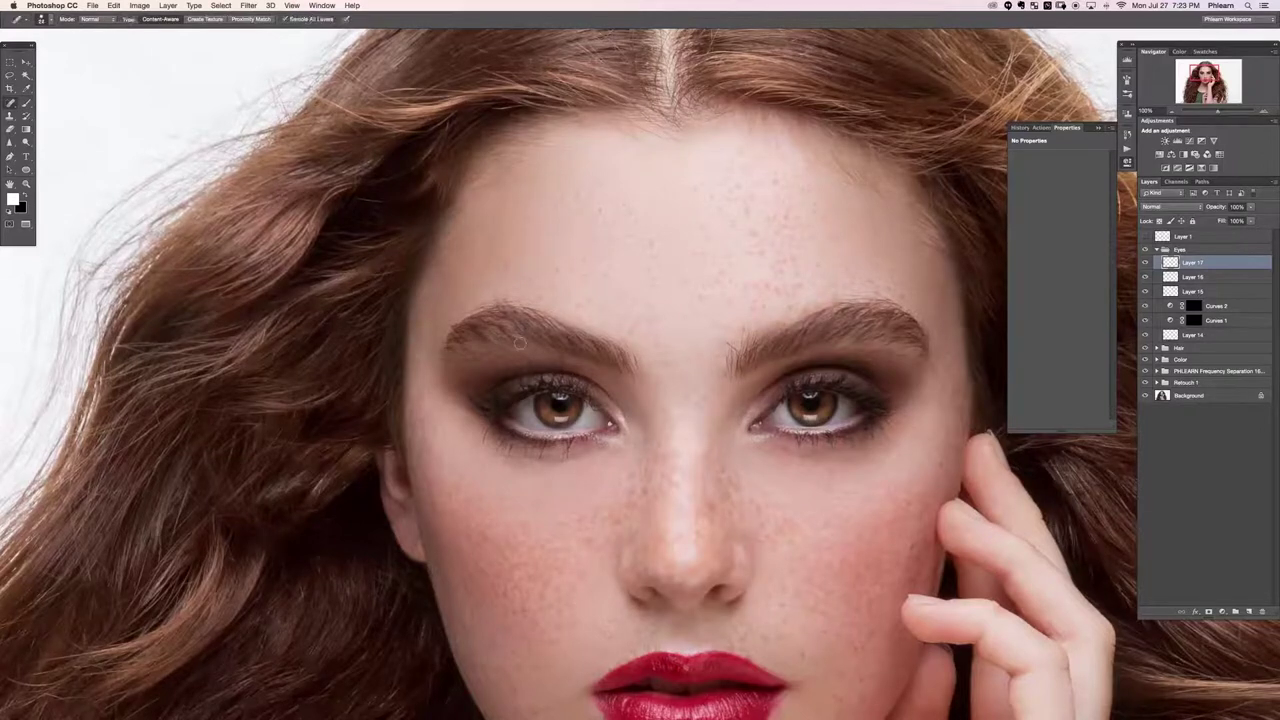
pyautogui.press('s')
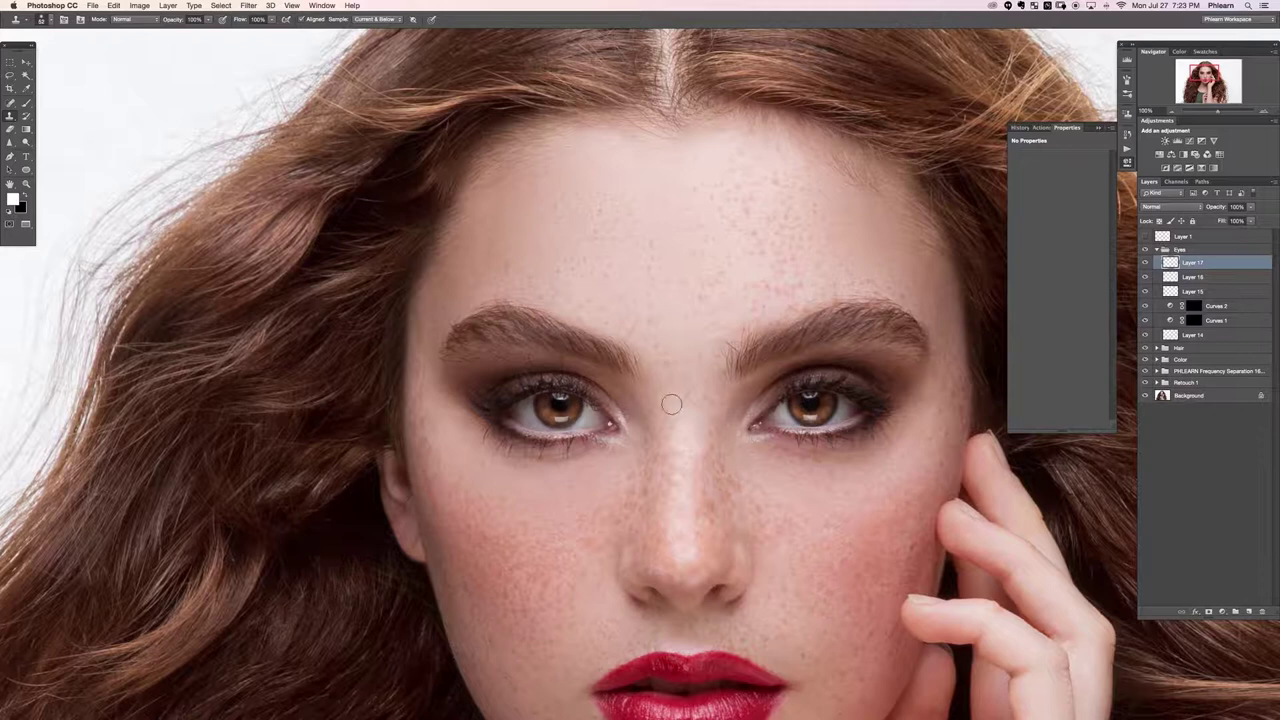
pyautogui.hscroll(2, 671, 403)
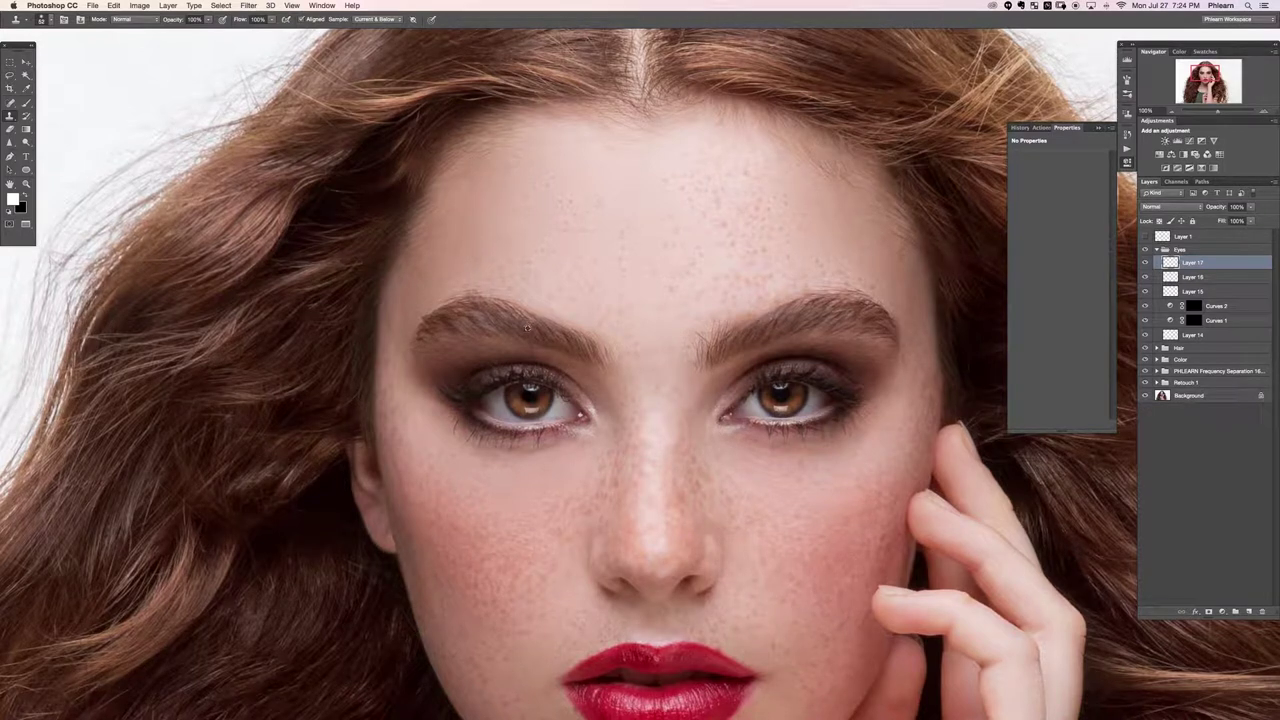
pyautogui.keyDown('alt'); pyautogui.click(523, 327); pyautogui.keyUp('alt')
pyautogui.moveTo(480, 319)
pyautogui.mouseDown()
pyautogui.moveTo(496, 332)
pyautogui.moveTo(459, 315)
pyautogui.mouseUp()
# Set the new layer to Darken and clone more hair into the outer end of the eyebrow farther from the hand
pyautogui.click(1167, 207)
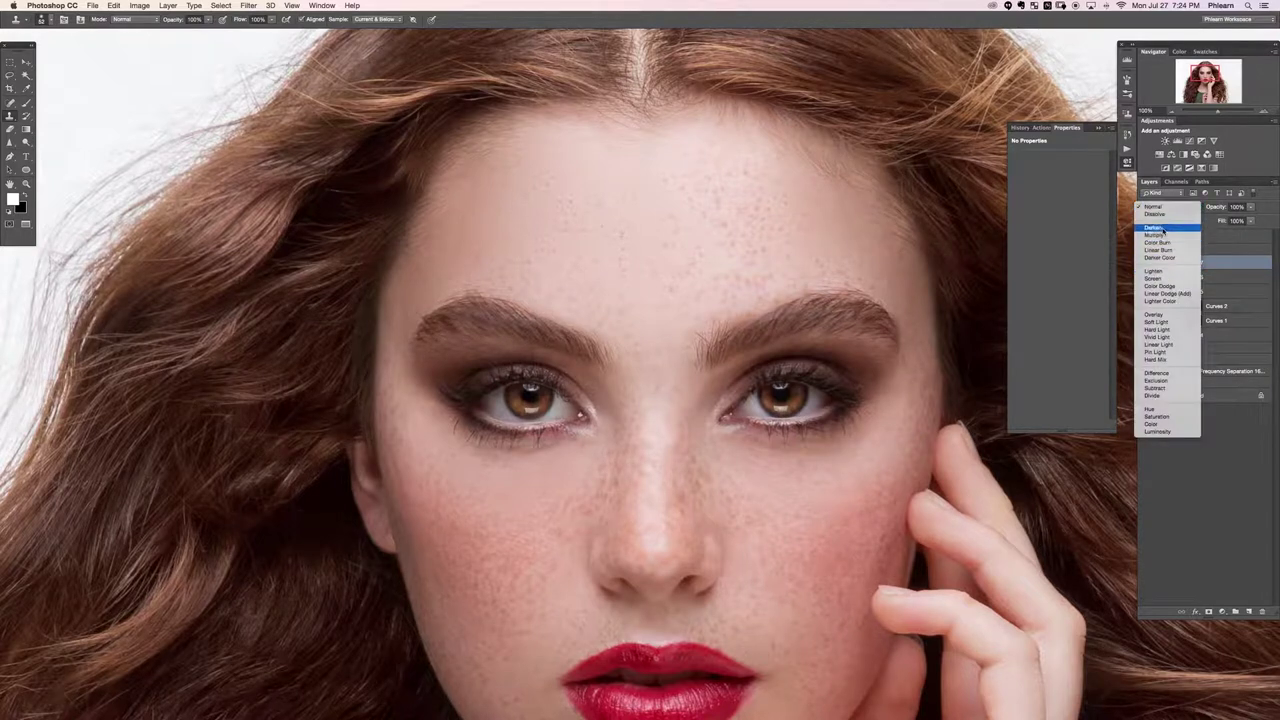
pyautogui.click(1154, 228)
pyautogui.keyDown('alt'); pyautogui.click(509, 320); pyautogui.keyUp('alt')
pyautogui.moveTo(464, 324); pyautogui.dragTo(460, 323)
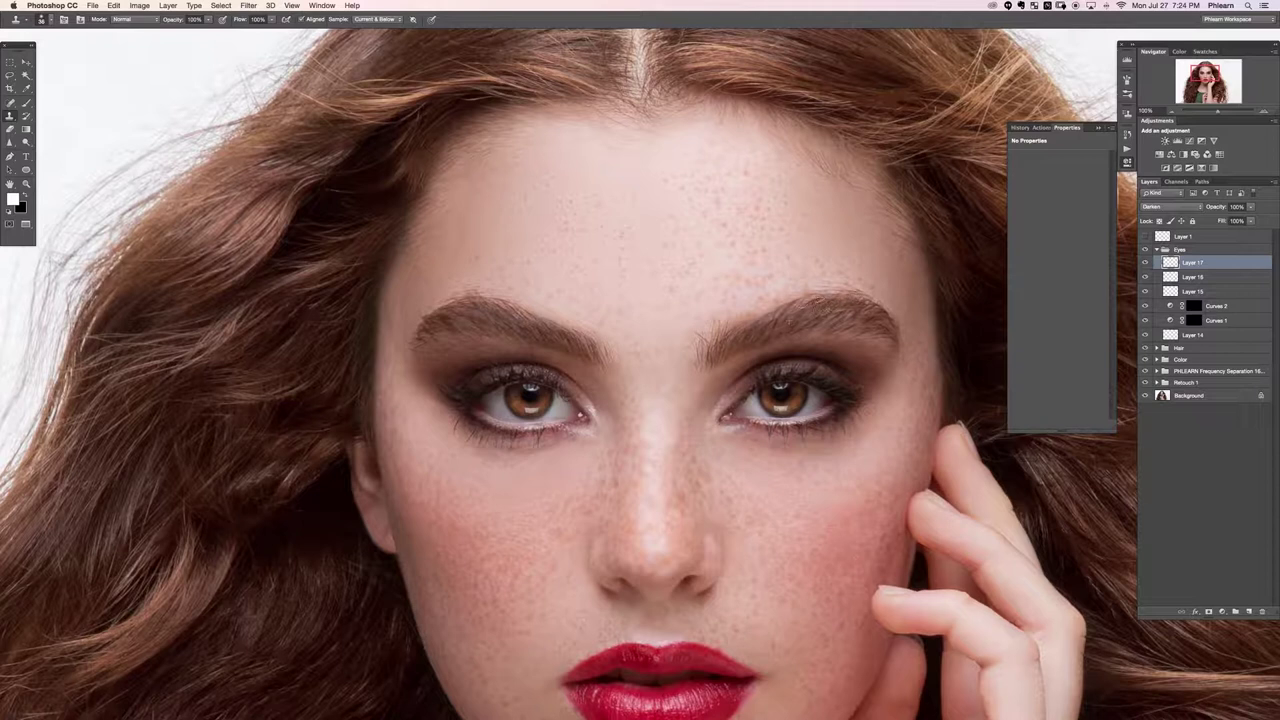
pyautogui.moveTo(777, 247)
pyautogui.mouseDown()
pyautogui.moveTo(798, 244)
pyautogui.moveTo(754, 258)
pyautogui.moveTo(782, 246)
pyautogui.mouseUp()
pyautogui.press('super+z')
# Add another Normal layer and clone eyebrow hair into the outer tip of the eyebrow farther from the hand
pyautogui.moveTo(688, 390); pyautogui.dragTo(663, 393)
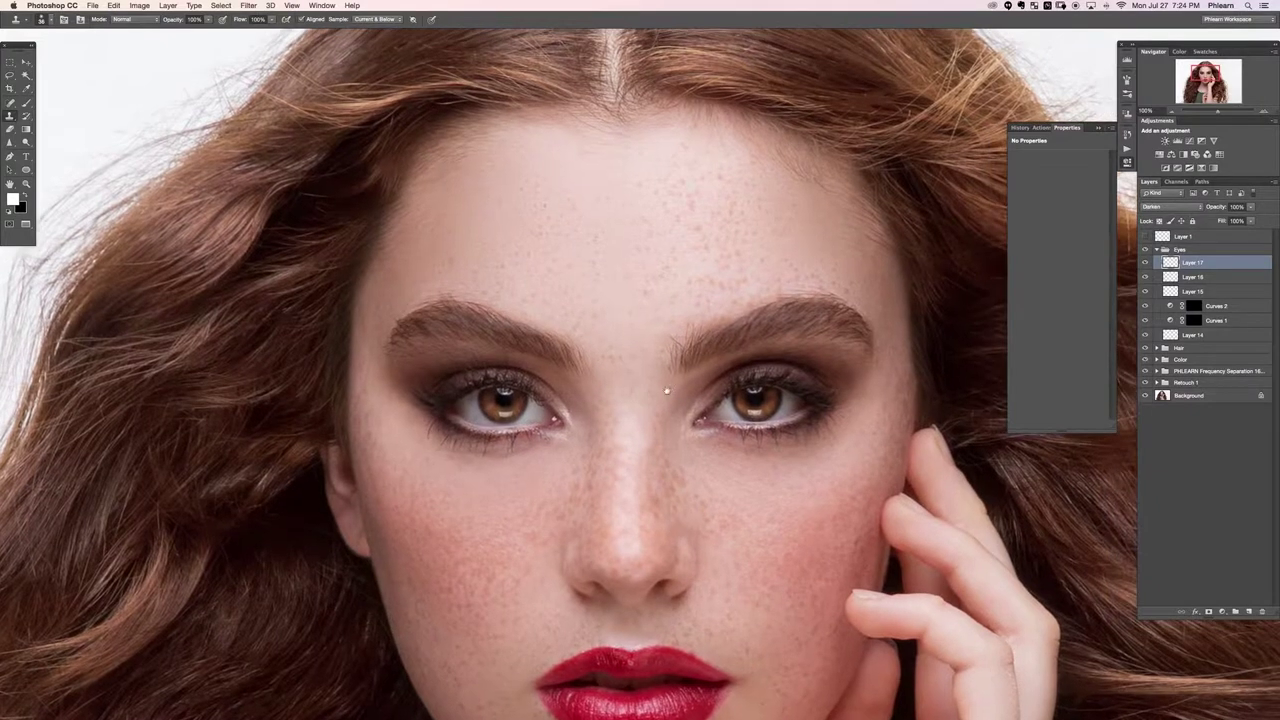
pyautogui.hotkey('ctrl', 'alt', 'shift', 'n')
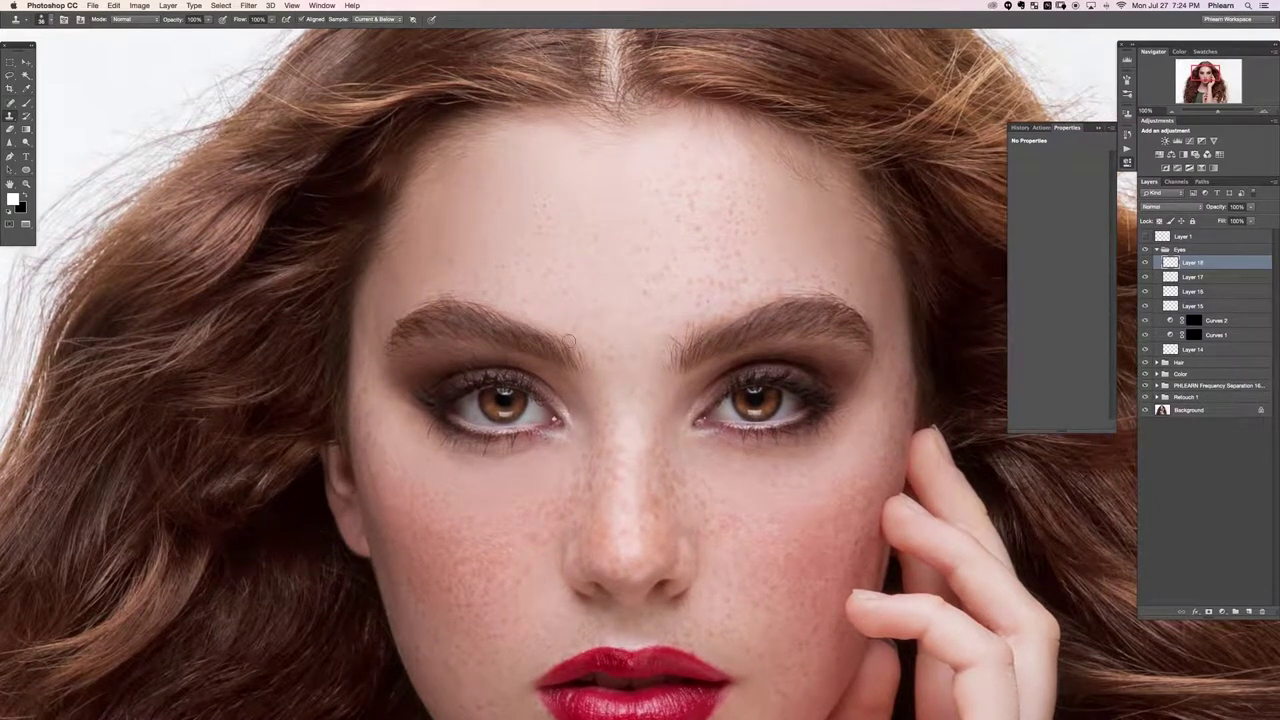
pyautogui.keyDown('alt'); pyautogui.click(446, 321); pyautogui.keyUp('alt')
pyautogui.moveTo(414, 326); pyautogui.dragTo(426, 324)
# On a new layer, clone clean skin over the stray hairs at the inner ends of both eyebrows
pyautogui.press('super+shift+alt+n')
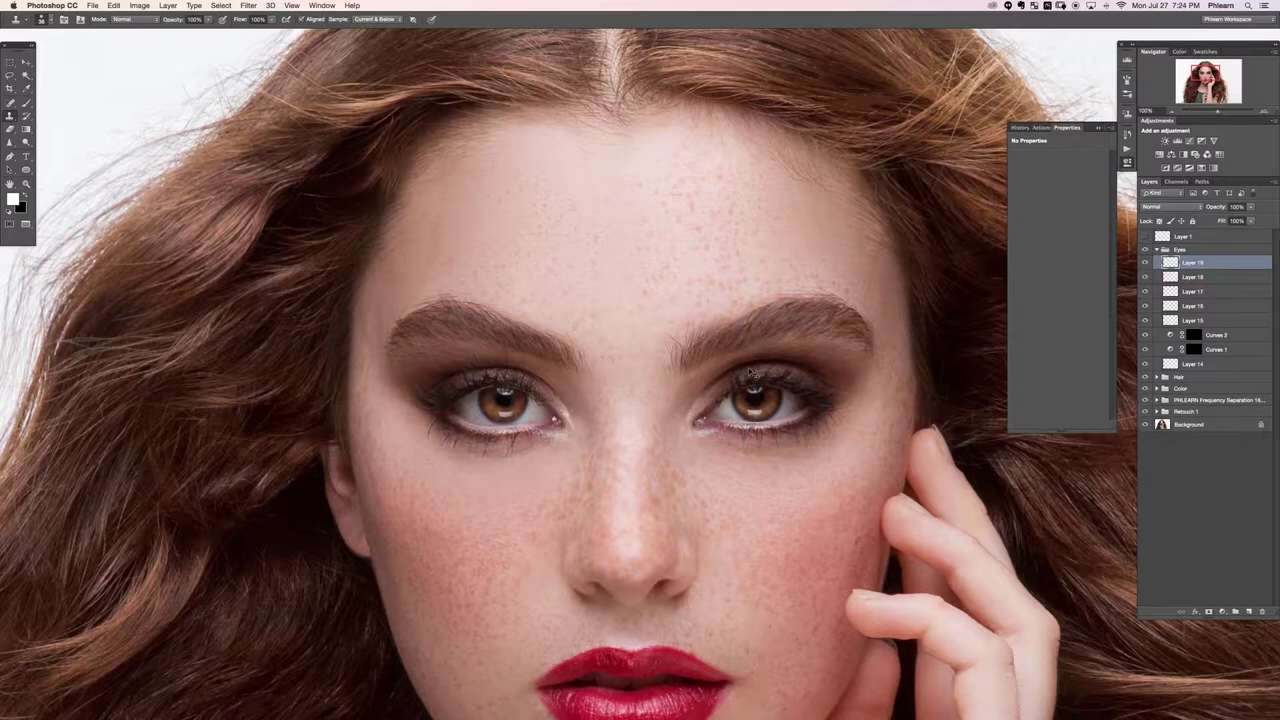
pyautogui.press('super+equal')
pyautogui.press('super+equal')
pyautogui.press('super+minus')
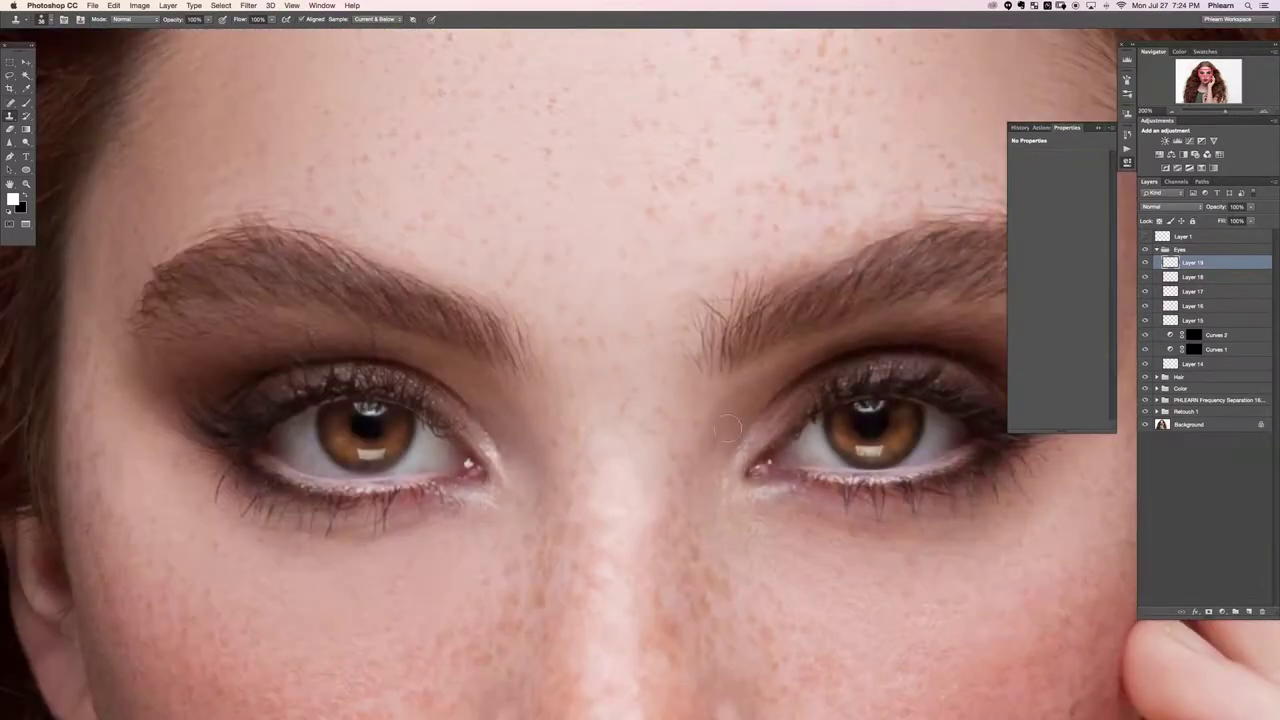
pyautogui.moveTo(679, 376); pyautogui.dragTo(675, 377)
pyautogui.keyDown('alt'); pyautogui.click(669, 342); pyautogui.keyUp('alt')
pyautogui.moveTo(693, 319)
pyautogui.mouseDown()
pyautogui.moveTo(699, 367)
pyautogui.moveTo(707, 329)
pyautogui.moveTo(698, 349)
pyautogui.mouseUp()
pyautogui.keyDown('alt'); pyautogui.click(677, 307); pyautogui.keyUp('alt')
pyautogui.moveTo(705, 299)
pyautogui.mouseDown()
pyautogui.moveTo(713, 332)
pyautogui.moveTo(721, 305)
pyautogui.moveTo(698, 354)
pyautogui.moveTo(711, 294)
pyautogui.moveTo(671, 297)
pyautogui.moveTo(712, 305)
pyautogui.moveTo(712, 287)
pyautogui.moveTo(706, 351)
pyautogui.moveTo(700, 300)
pyautogui.moveTo(739, 292)
pyautogui.mouseUp()
pyautogui.keyDown('alt'); pyautogui.click(688, 343); pyautogui.keyUp('alt')
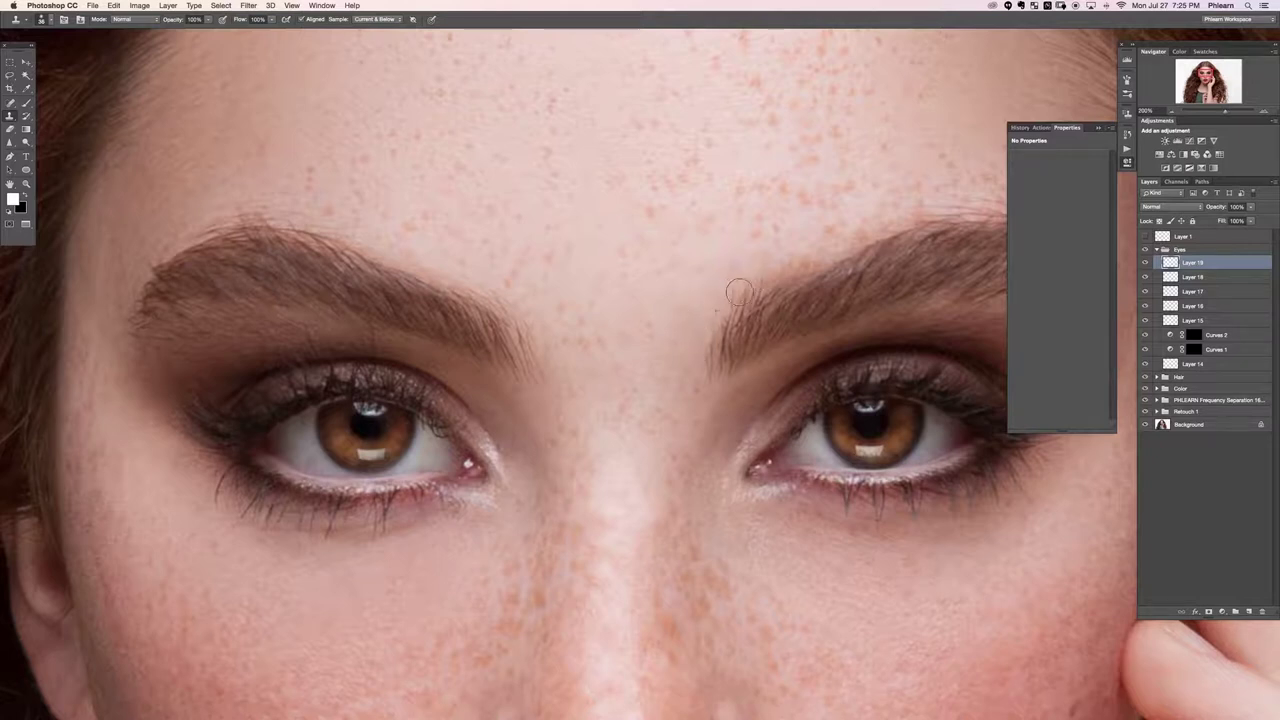
pyautogui.keyDown('alt'); pyautogui.click(589, 371); pyautogui.keyUp('alt')
pyautogui.moveTo(544, 358)
pyautogui.mouseDown()
pyautogui.moveTo(532, 371)
pyautogui.moveTo(543, 373)
pyautogui.moveTo(532, 331)
pyautogui.moveTo(518, 328)
pyautogui.mouseUp()
# Compare the whole face with the top eyebrow cleanup layer hidden and shown
pyautogui.press('super+minus')
pyautogui.press('super+minus')
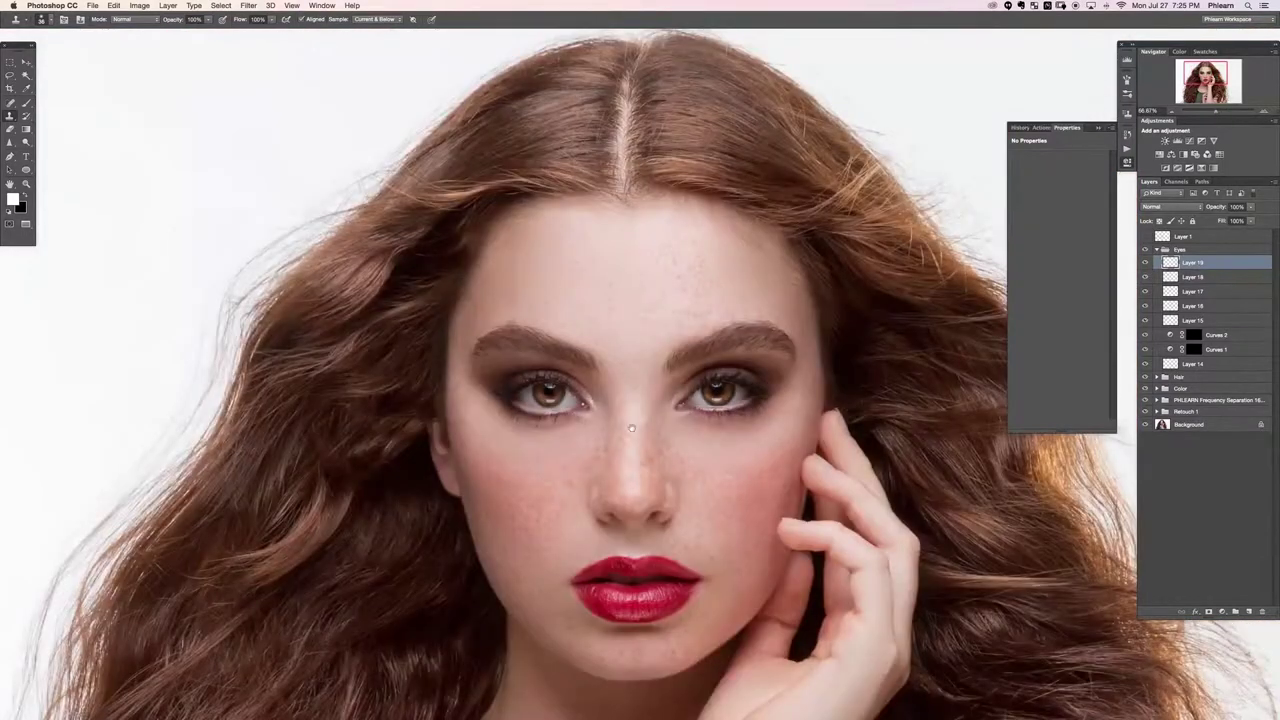
pyautogui.scroll(-3, 809, 334)
pyautogui.hscroll(1, 809, 334)
pyautogui.click(1145, 262)
pyautogui.click(1145, 262)
pyautogui.click(1145, 262)
pyautogui.click(1145, 262)
pyautogui.click(1145, 262)
pyautogui.click(1145, 262)
pyautogui.hscroll(-1, 676, 471)
pyautogui.scroll(1, 676, 471)
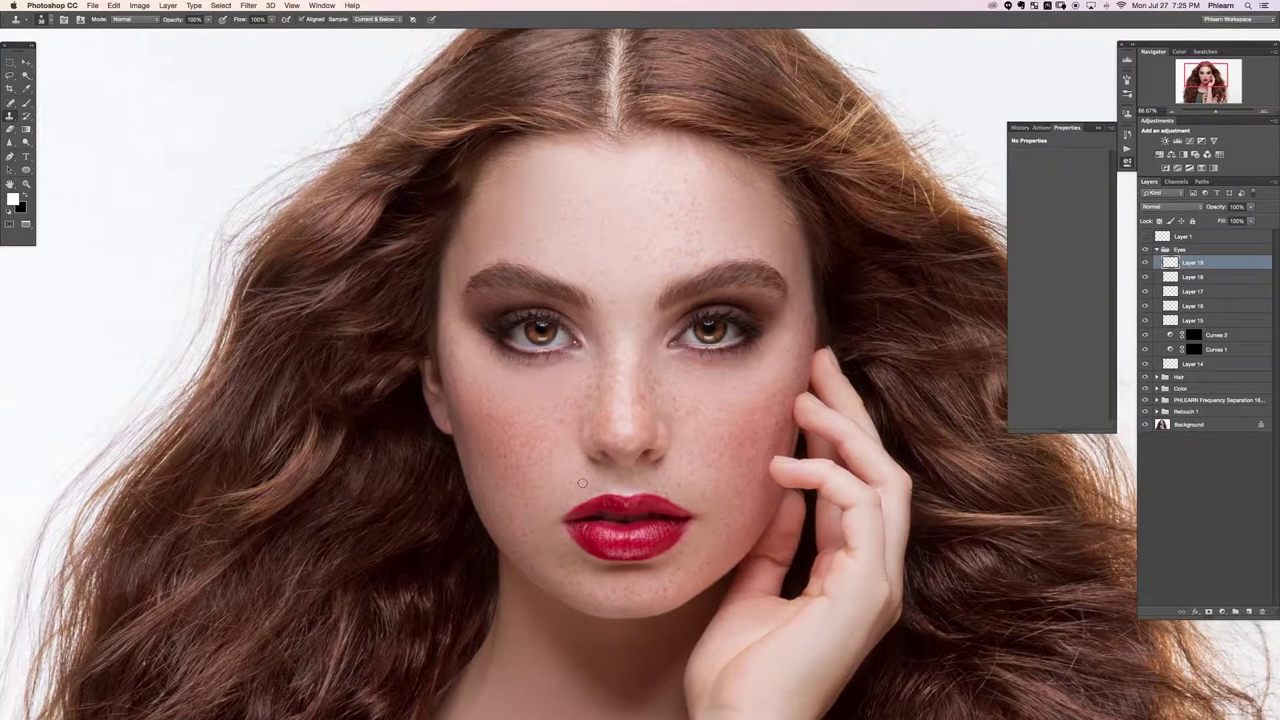
# On a new layer, clone skin over the stray hairs above the arch of the eyebrow farther from the hand
pyautogui.press('super+plus')
pyautogui.press('super+plus')
pyautogui.moveTo(492, 265); pyautogui.dragTo(778, 536)
pyautogui.press('super+alt+shift+n')
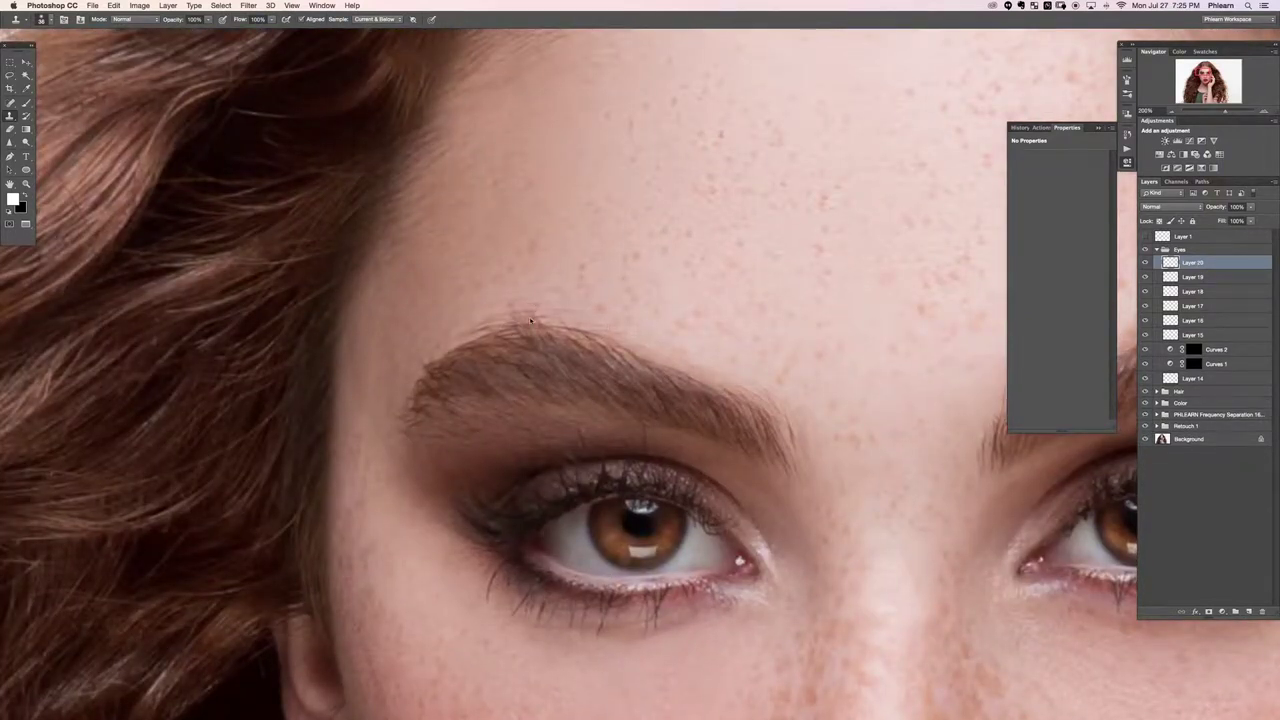
pyautogui.keyDown('alt'); pyautogui.click(581, 314); pyautogui.keyUp('alt')
pyautogui.moveTo(531, 311); pyautogui.dragTo(480, 327)
# Spot heal the stray hairs beneath and around the outer end of the eyebrow farther from the hand
pyautogui.press('super+0')
pyautogui.press('super+1')
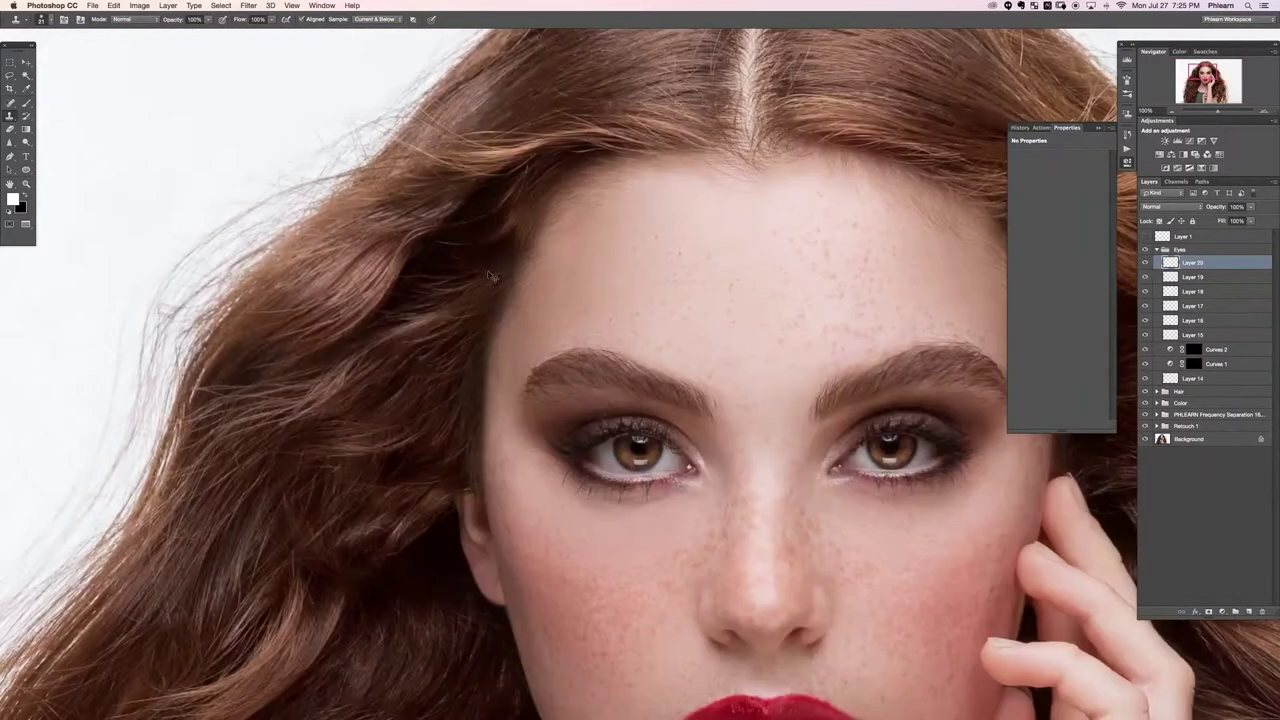
pyautogui.moveTo(609, 462); pyautogui.dragTo(480, 457)
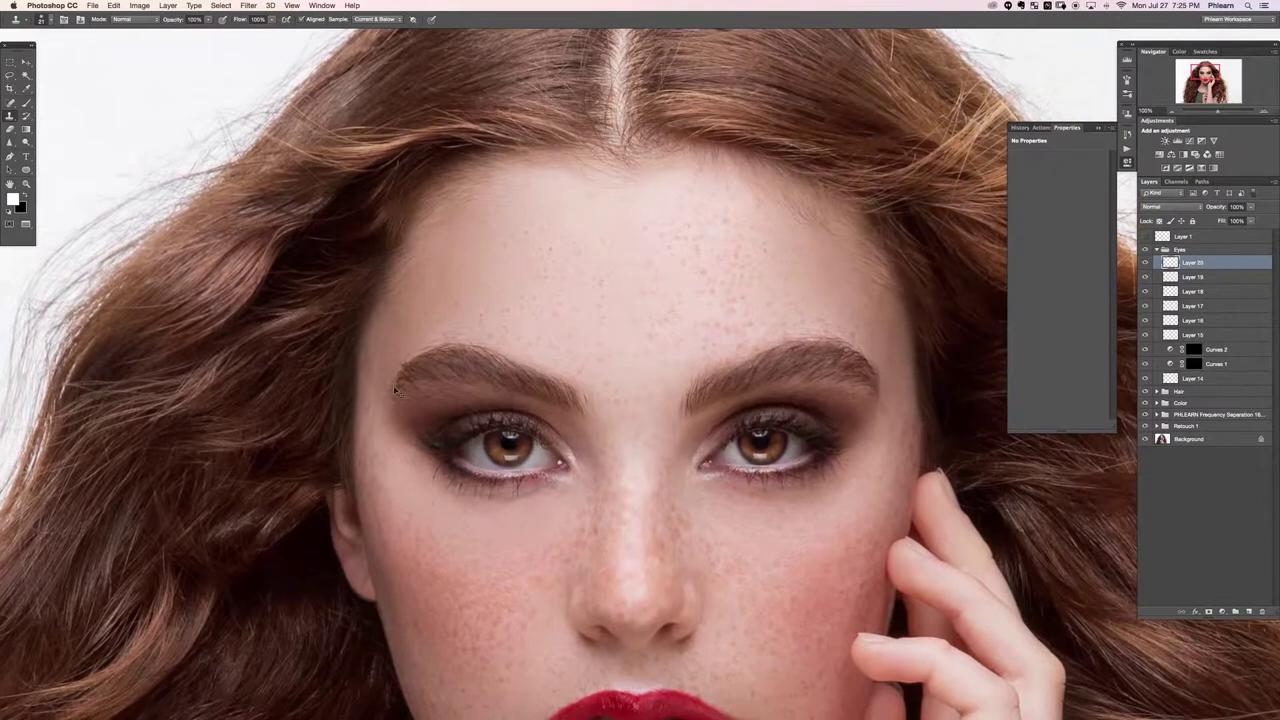
pyautogui.press('super+equal')
pyautogui.press('super+equal')
pyautogui.hscroll(-10, 395, 387)
pyautogui.press('j')
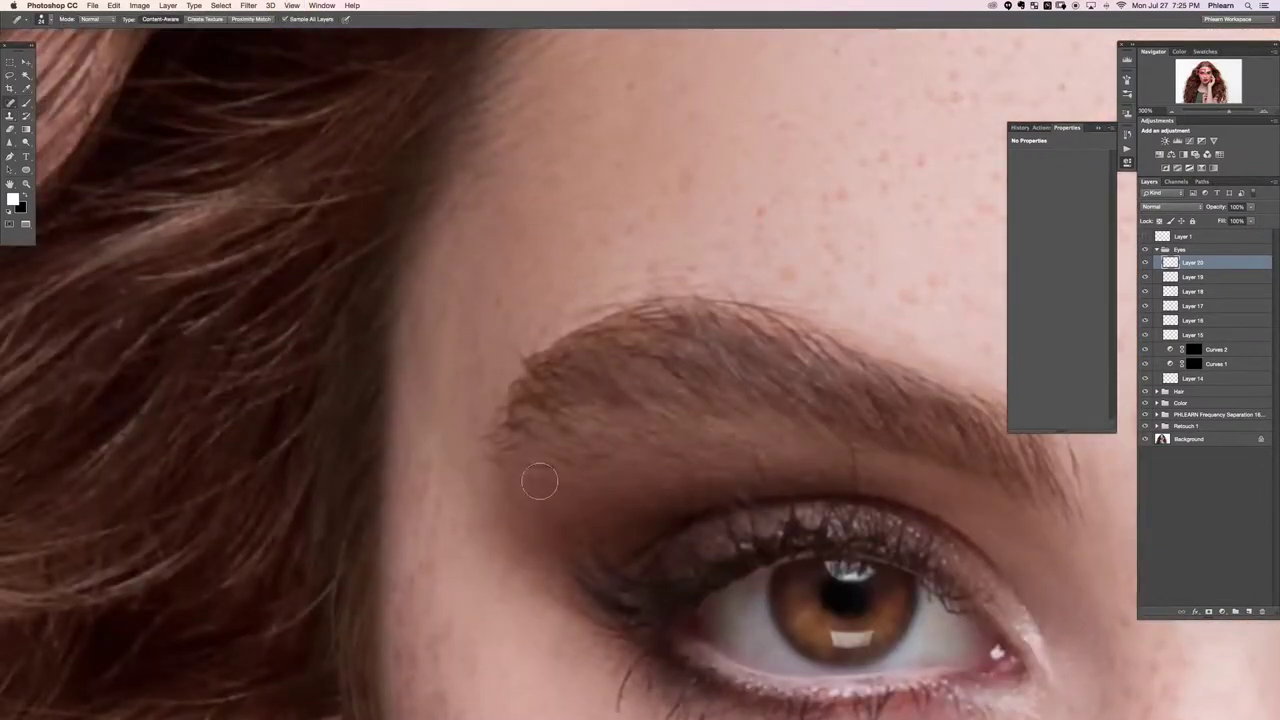
pyautogui.moveTo(543, 466); pyautogui.dragTo(505, 466)
pyautogui.moveTo(602, 454); pyautogui.dragTo(580, 458)
pyautogui.moveTo(557, 455); pyautogui.dragTo(575, 466)
pyautogui.moveTo(674, 453); pyautogui.dragTo(698, 455)
pyautogui.scroll(-6, 697, 378)
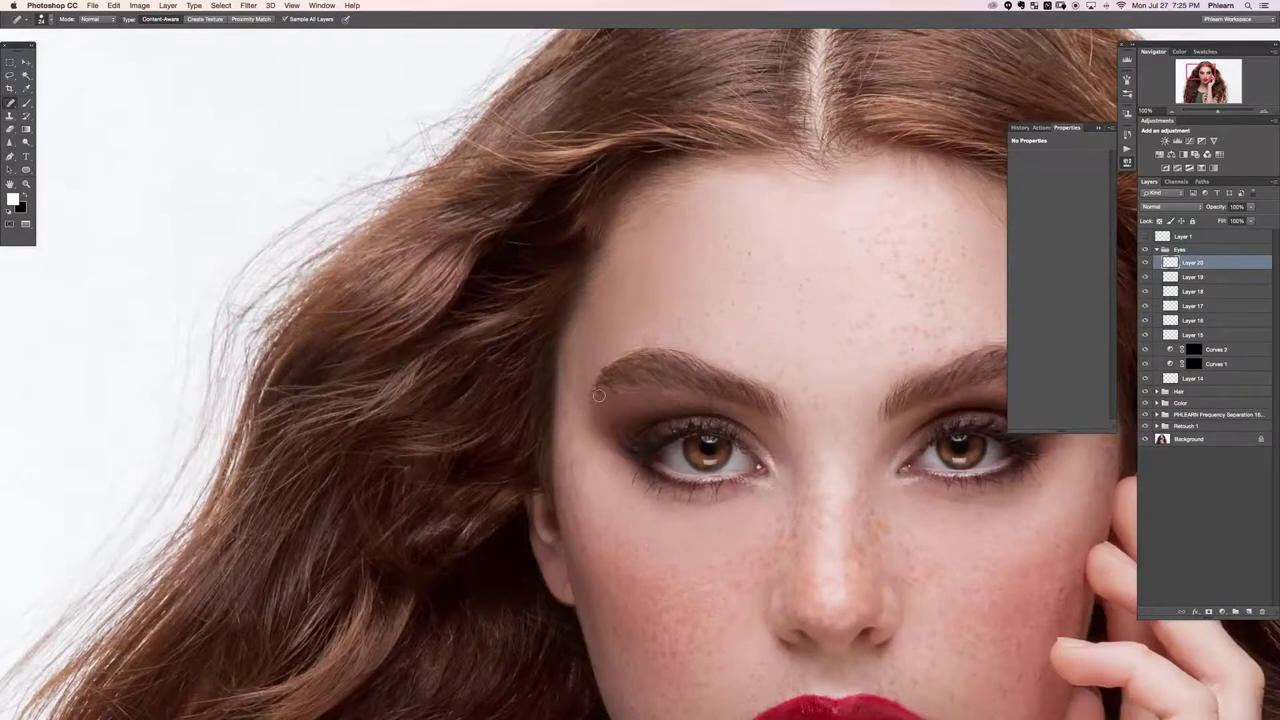
pyautogui.moveTo(602, 387)
pyautogui.mouseDown()
pyautogui.moveTo(620, 394)
pyautogui.moveTo(609, 389)
pyautogui.mouseUp()
pyautogui.hscroll(5, 811, 459)
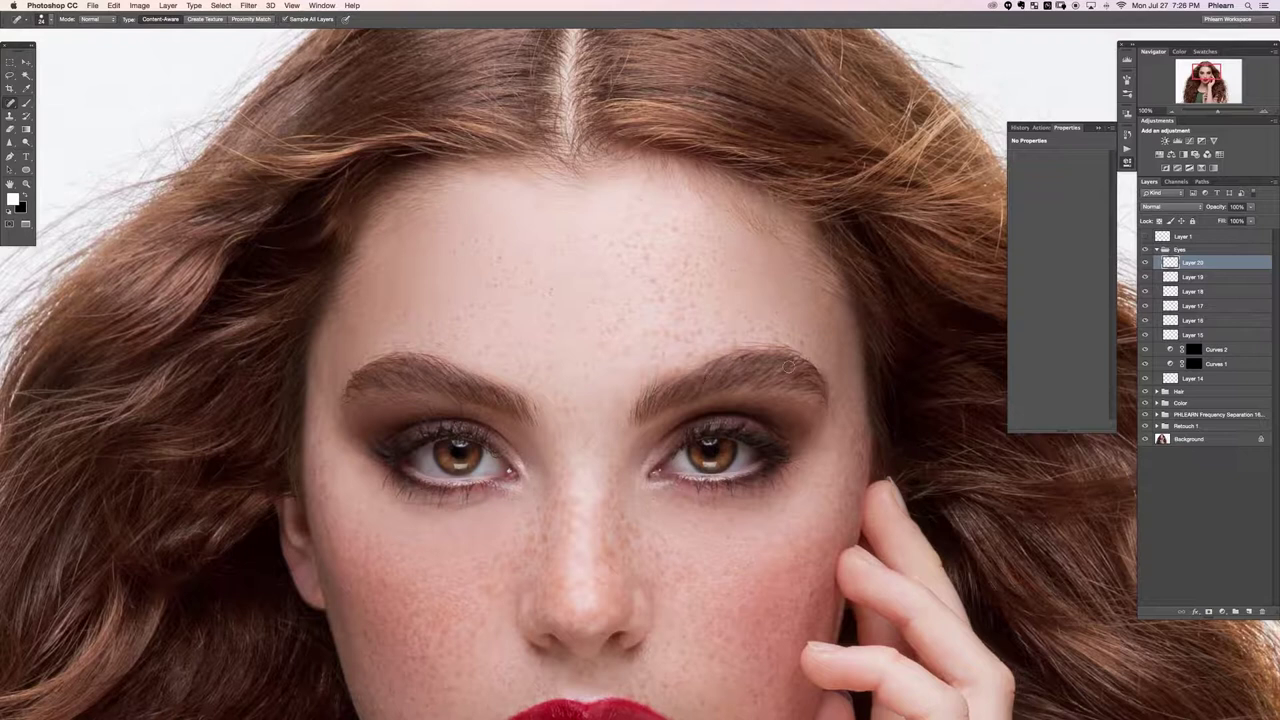
pyautogui.scroll(-3, 568, 540)
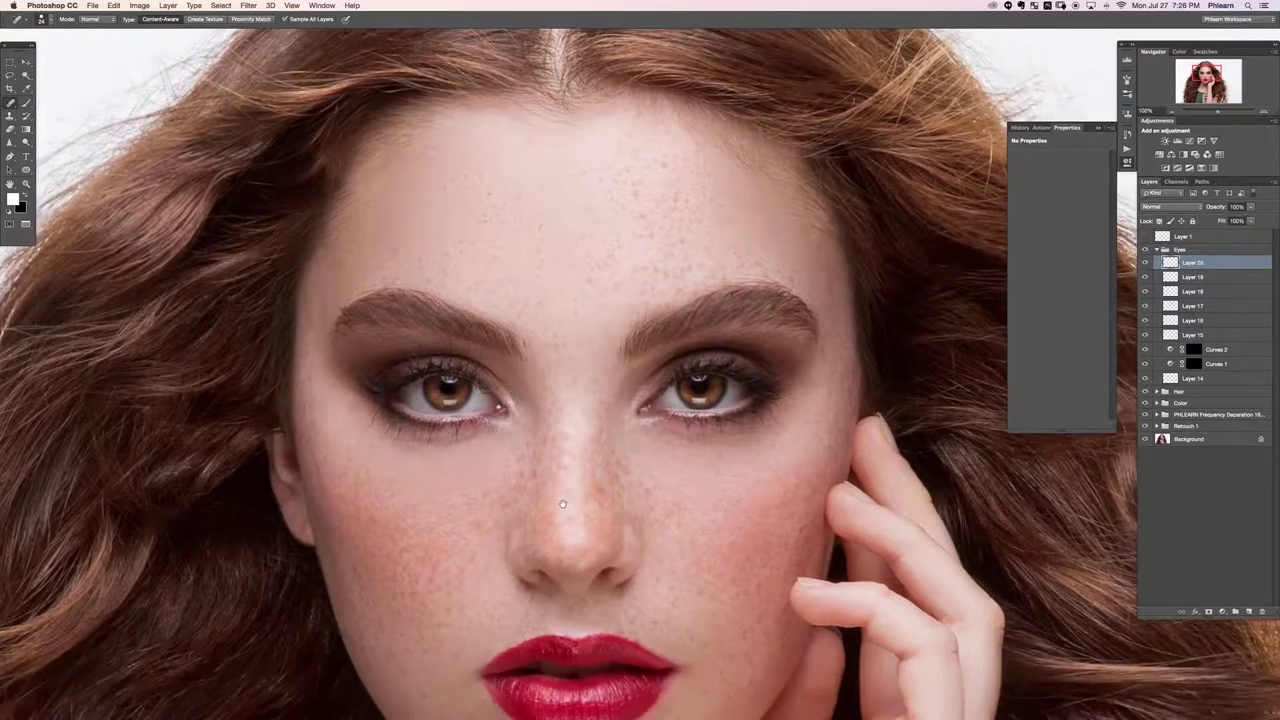
pyautogui.scroll(-4, 562, 504)
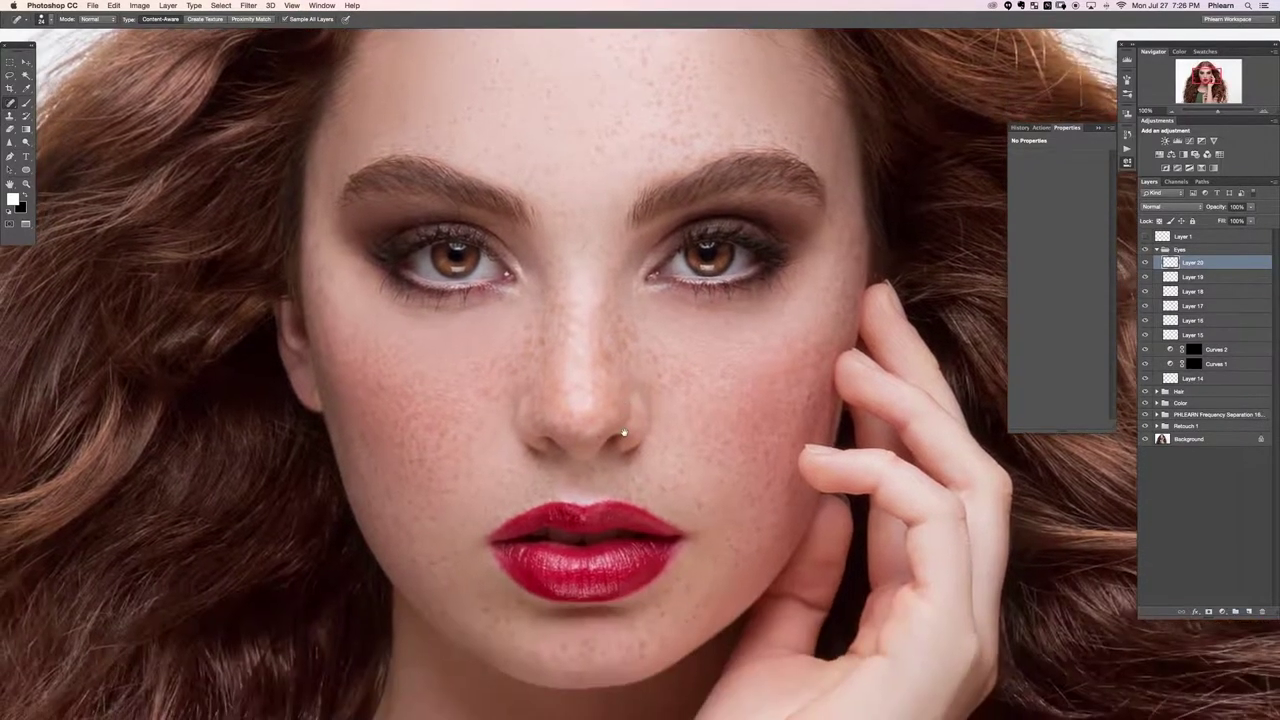
pyautogui.scroll(2, 568, 380)
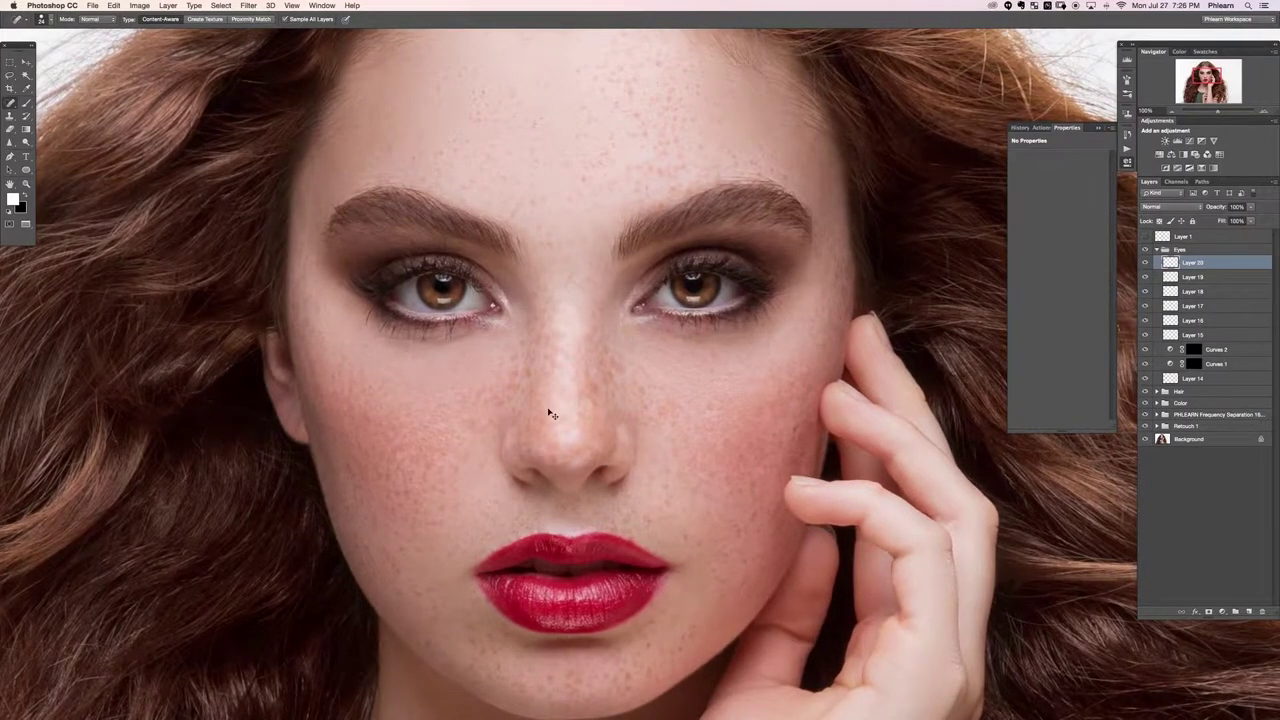
pyautogui.hotkey('ctrl', '-')
pyautogui.hscroll(3, 646, 432)
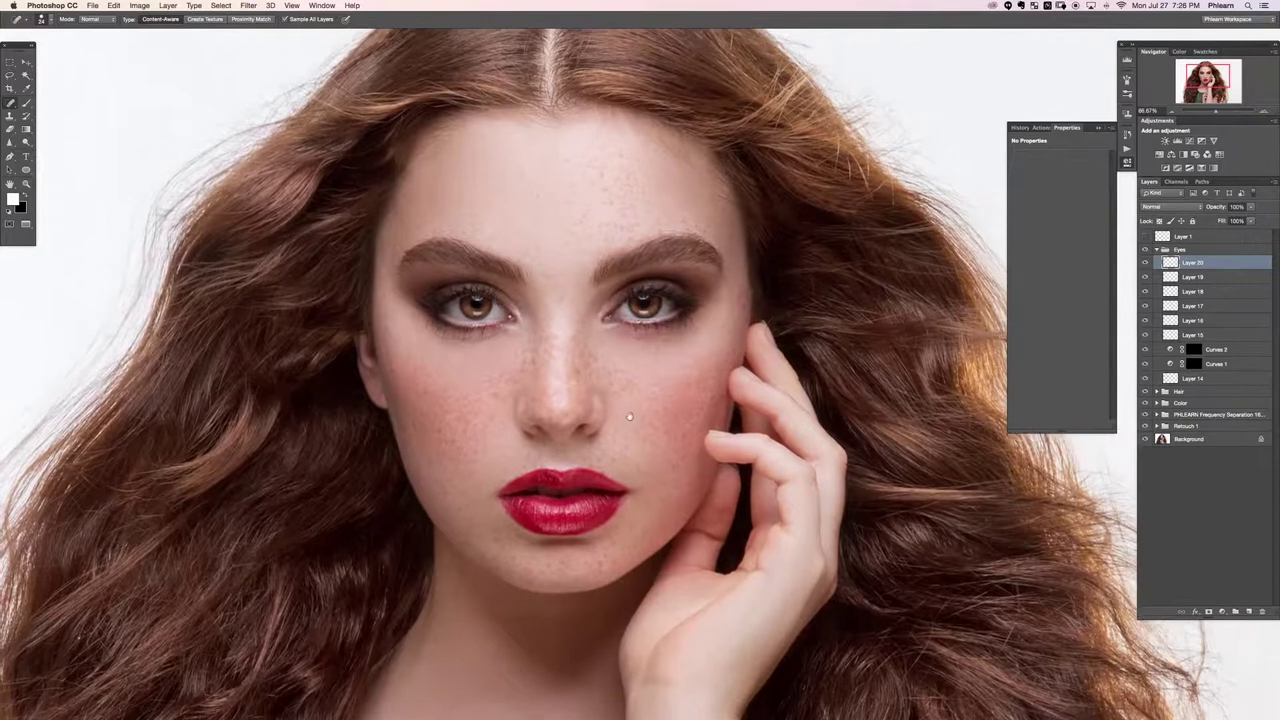
pyautogui.hotkey('ctrl', 'shift', 'alt', 'n')
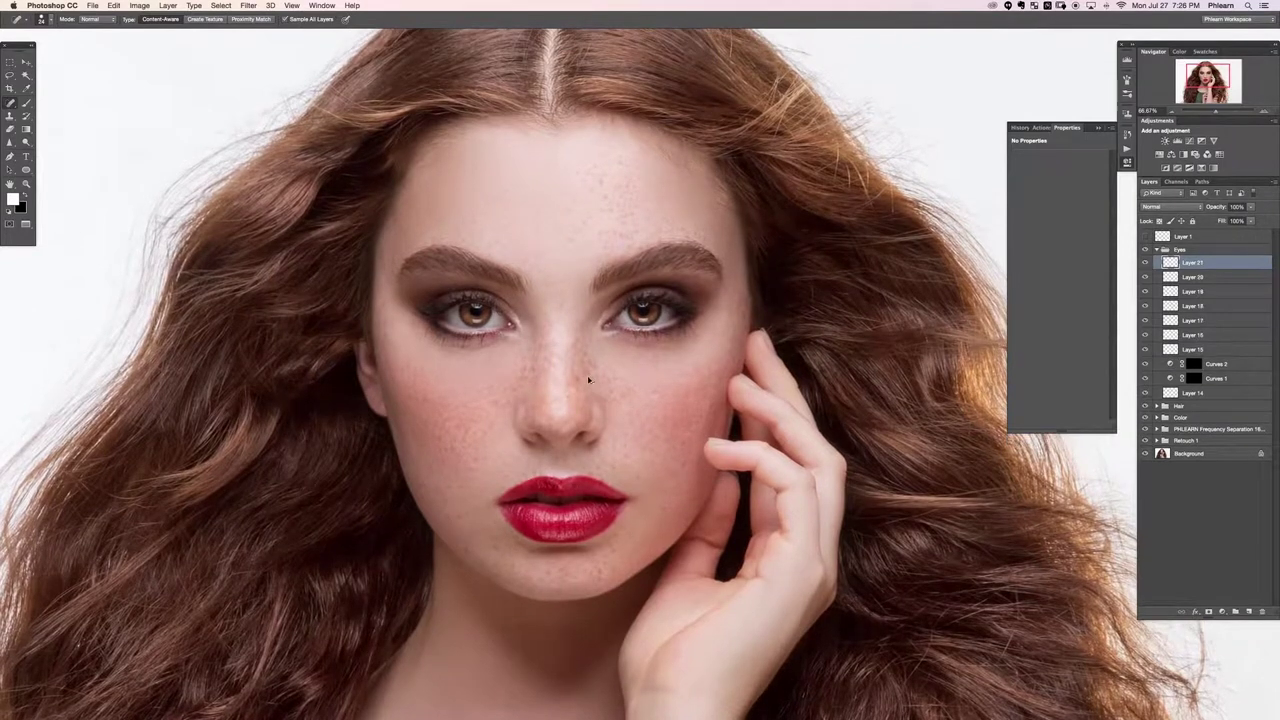
pyautogui.hotkey('ctrl', 'z')
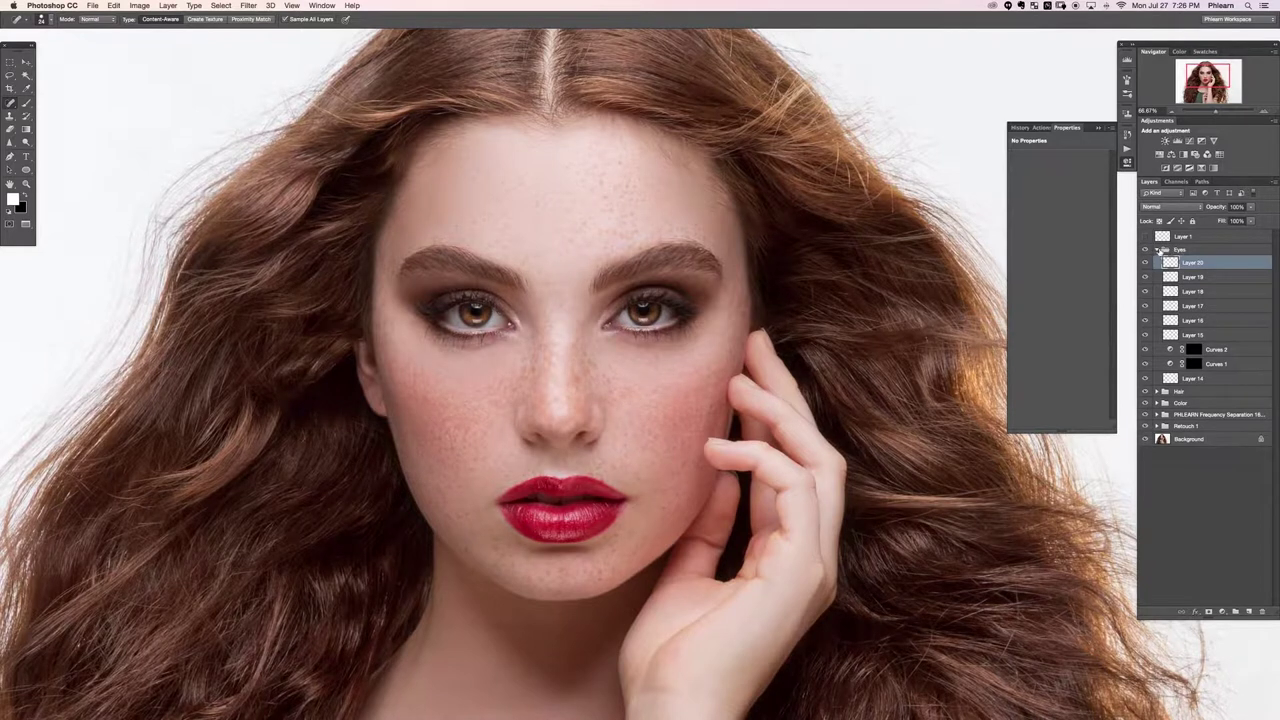
# Collapse the Eyes group and compare the portrait with the whole group hidden and shown
pyautogui.click(1159, 249)
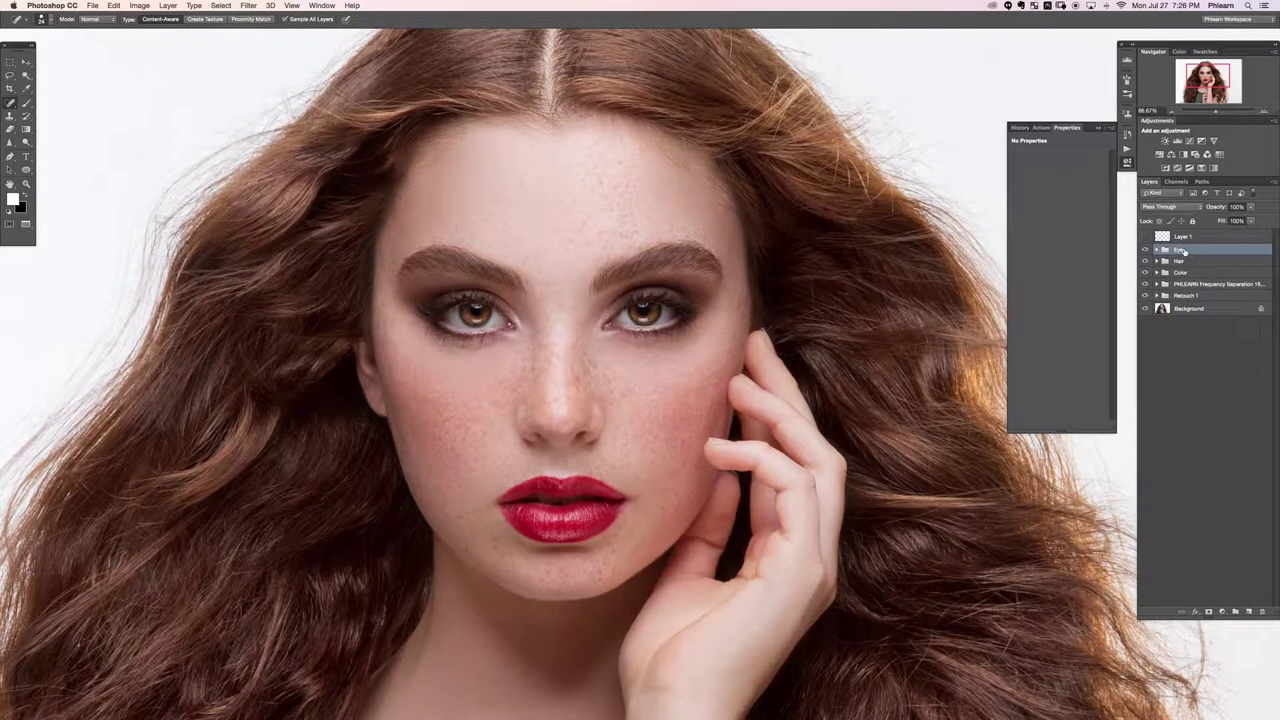
pyautogui.hotkey('ctrl', ',')
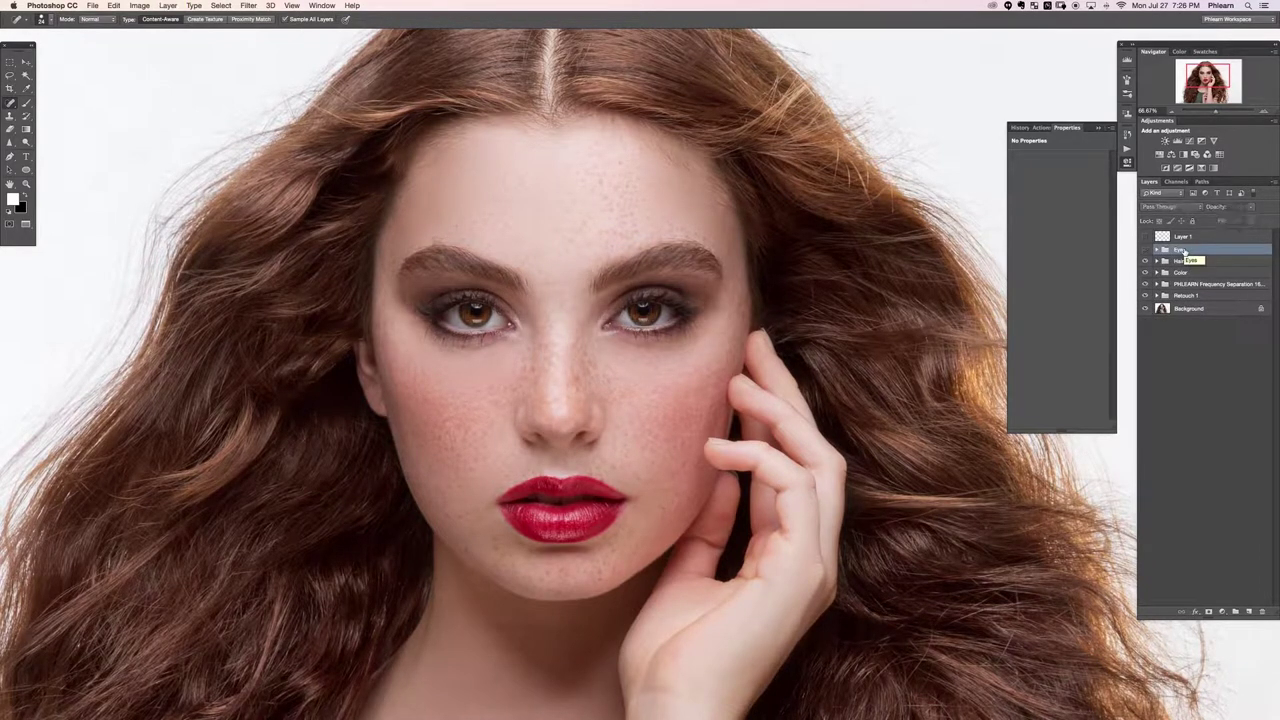
pyautogui.hotkey('ctrl', ',')
pyautogui.hotkey('ctrl', ',')
pyautogui.hotkey('ctrl', ',')
pyautogui.hotkey('ctrl', ',')
pyautogui.hotkey('ctrl', ',')
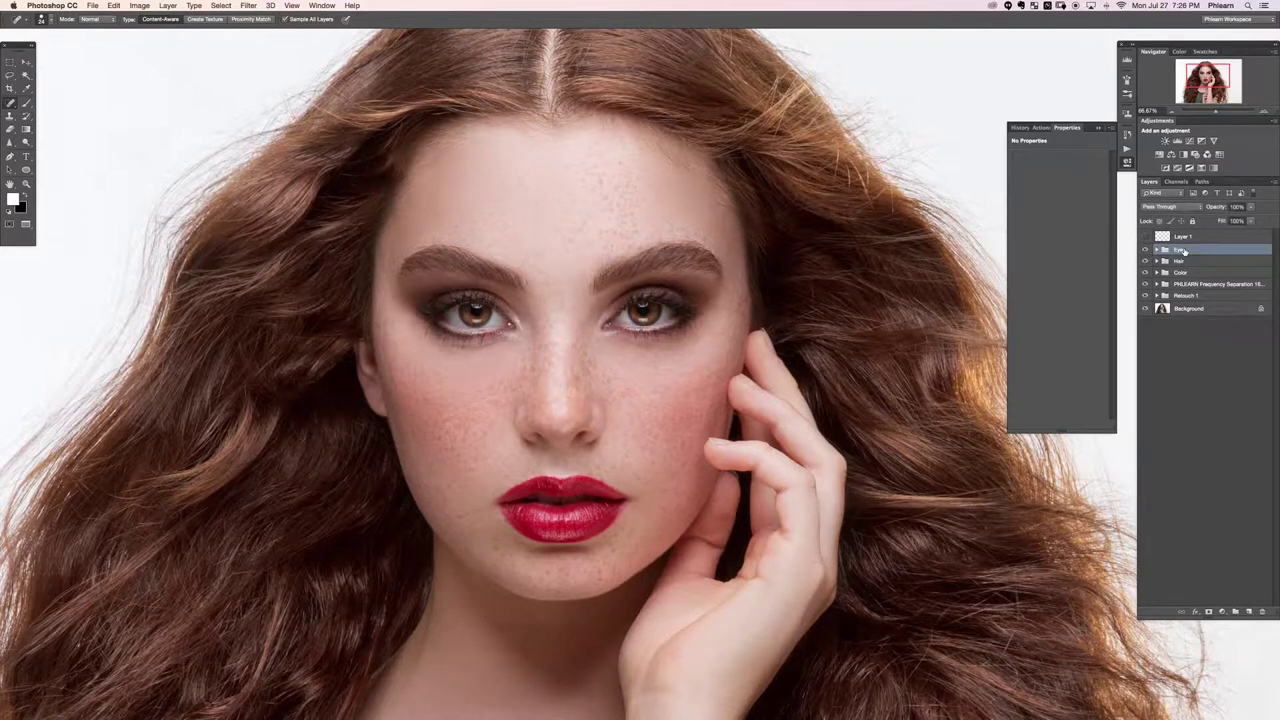
# Create a new layer above the Eyes group, place it in a group and name the group "Nose and Mouth"
pyautogui.hotkey('ctrl', 'shift', 'alt', 'n')
pyautogui.hotkey('ctrl', 'g')
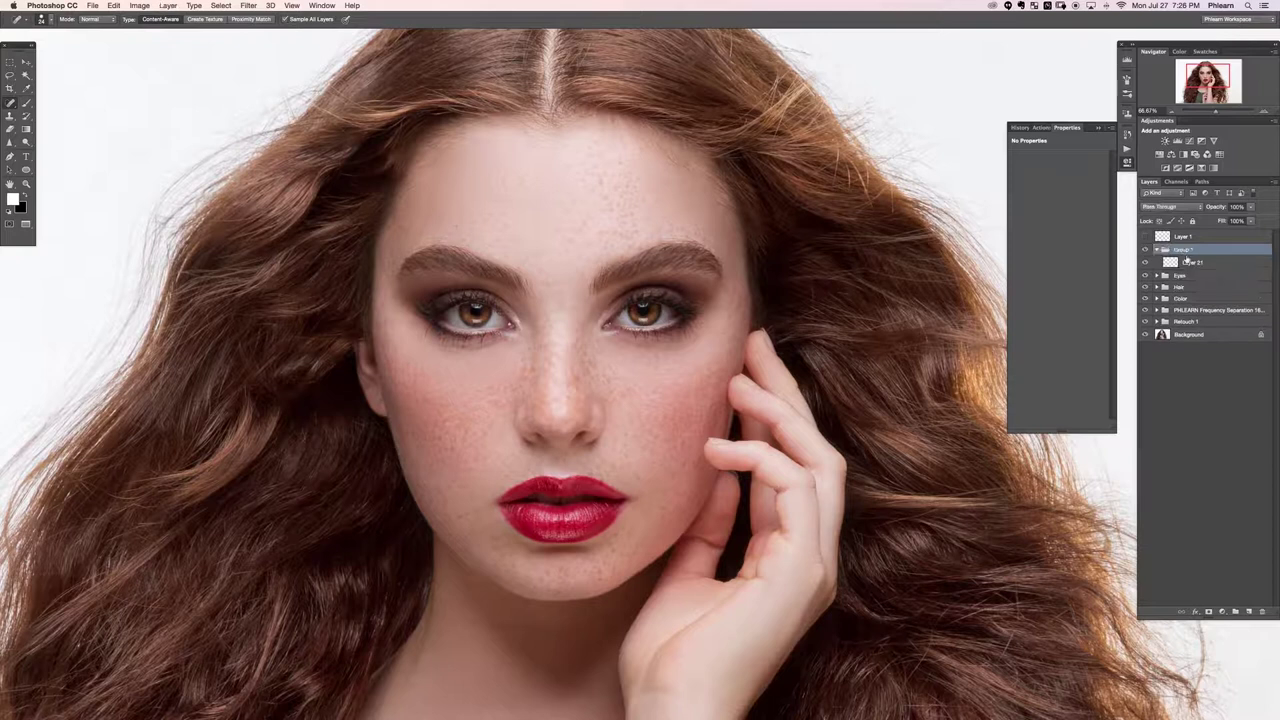
pyautogui.doubleClick(1185, 250)
pyautogui.write('Noise and Mouth')
pyautogui.press('Return')
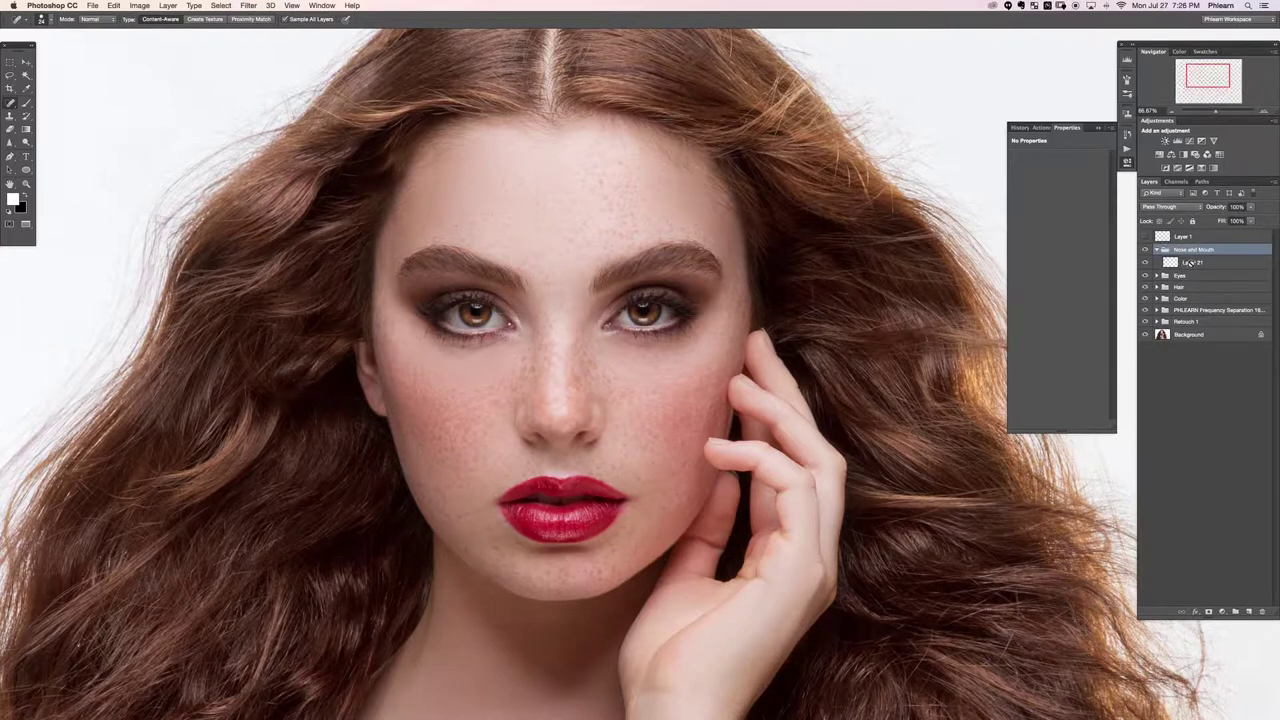
# Set the layer in the Nose and Mouth group to Soft Light and brighten the tip of the nose with white
pyautogui.click(1193, 262)
pyautogui.press('b')
pyautogui.click(1170, 209)
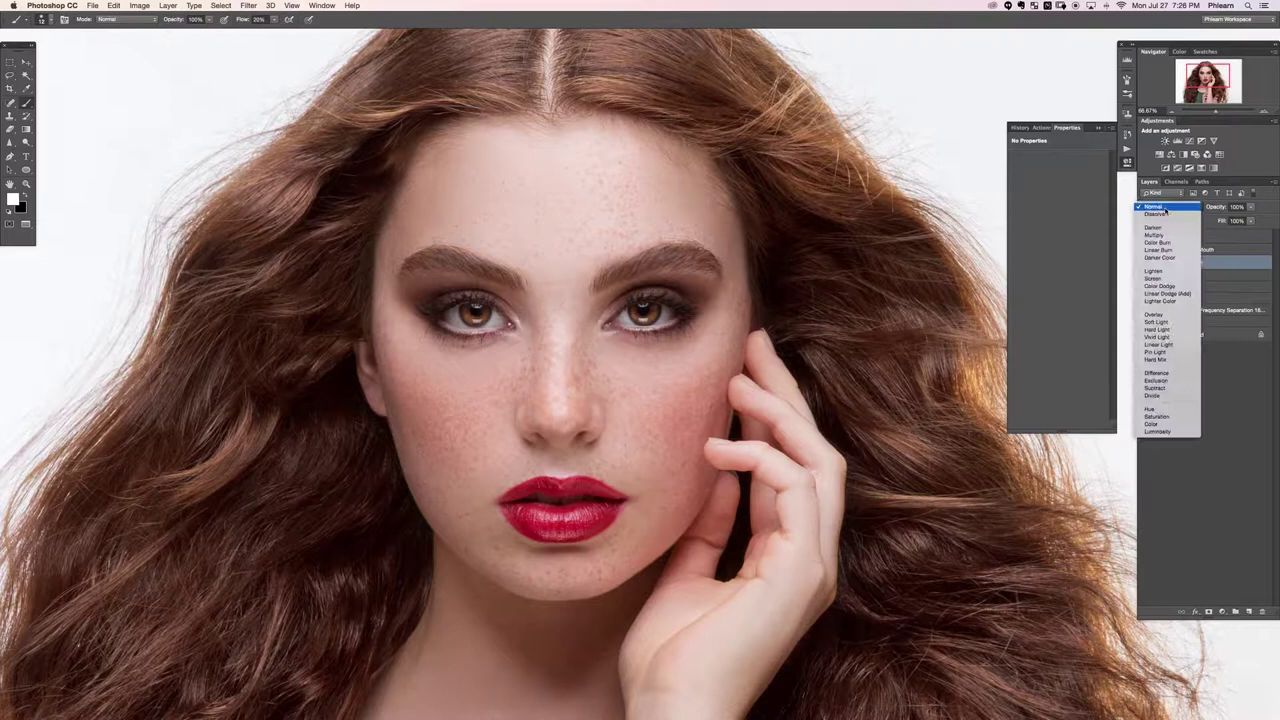
pyautogui.click(1156, 302)
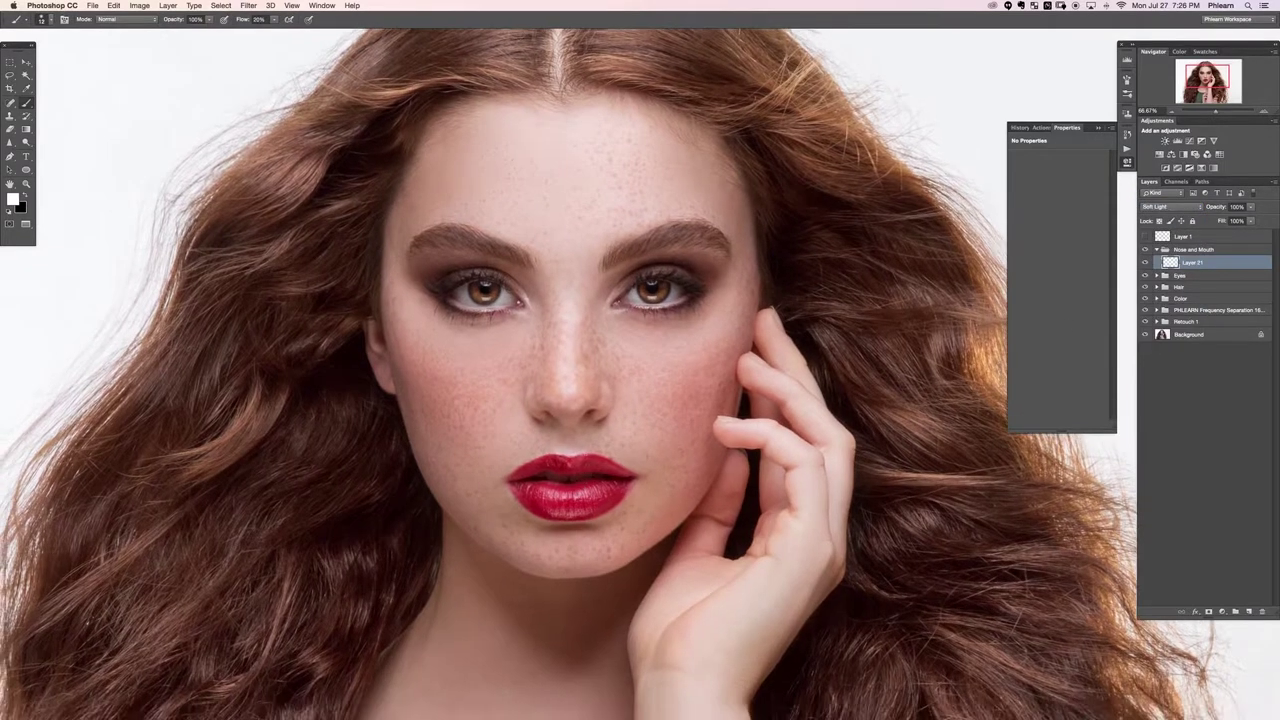
pyautogui.moveTo(565, 398); pyautogui.dragTo(575, 398)
# Darken the skin between the nose and upper lip with black, and soften the shading with the Eraser at 20% flow
pyautogui.press('x')
pyautogui.moveTo(563, 446)
pyautogui.mouseDown()
pyautogui.moveTo(571, 437)
pyautogui.moveTo(560, 441)
pyautogui.mouseUp()
pyautogui.press('x')
pyautogui.press('e')
pyautogui.moveTo(539, 451)
pyautogui.mouseDown()
pyautogui.moveTo(517, 472)
pyautogui.moveTo(484, 470)
pyautogui.mouseUp()
pyautogui.hotkey('shift', '2')
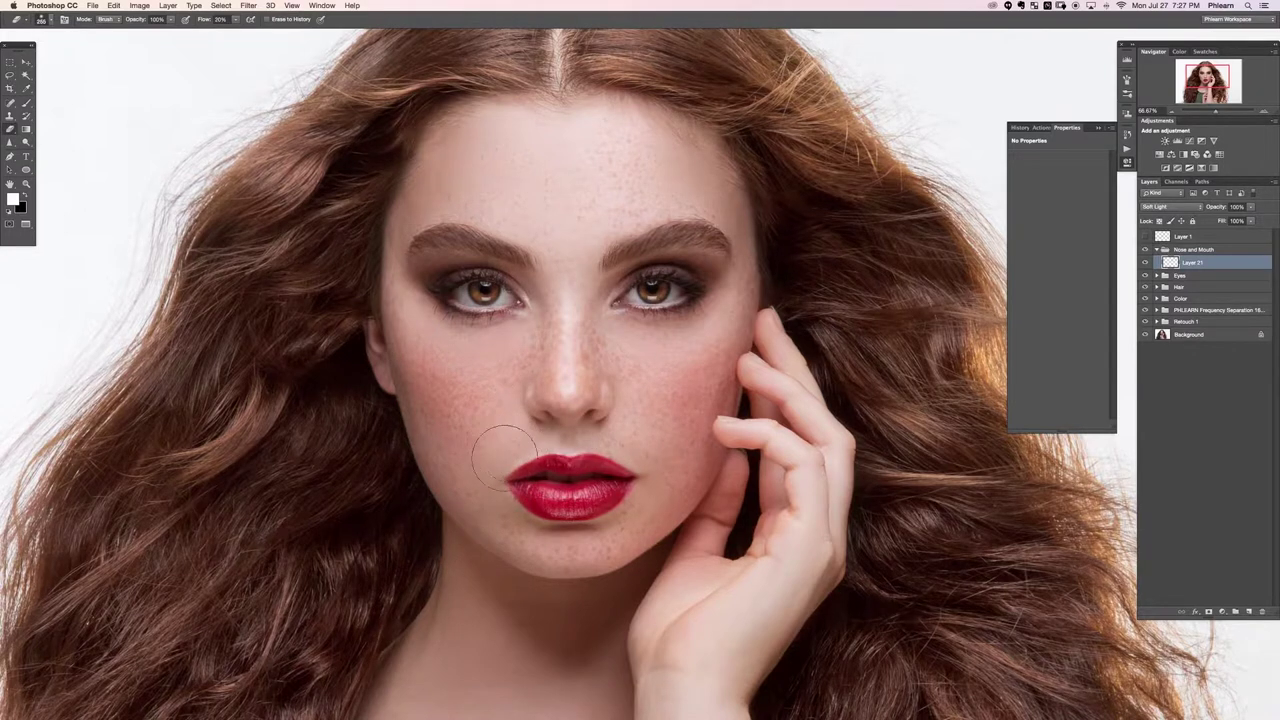
# Brush a white highlight along the center of the upper lip's edge
pyautogui.press('b')
pyautogui.moveTo(572, 463); pyautogui.dragTo(563, 461)
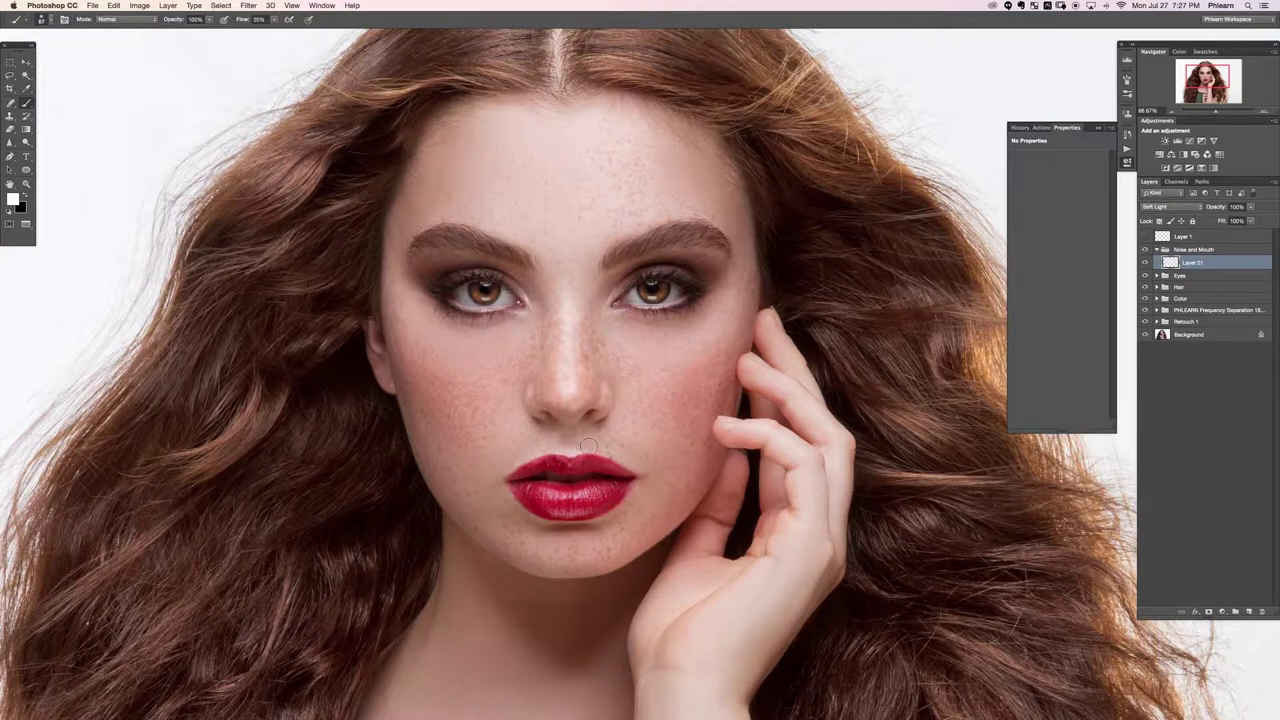
# Soften the highlight above the upper lip with the Eraser at 20% flow, and brush white onto the upper lip
pyautogui.press('e')
pyautogui.moveTo(581, 453)
pyautogui.mouseDown()
pyautogui.moveTo(600, 452)
pyautogui.moveTo(572, 452)
pyautogui.mouseUp()
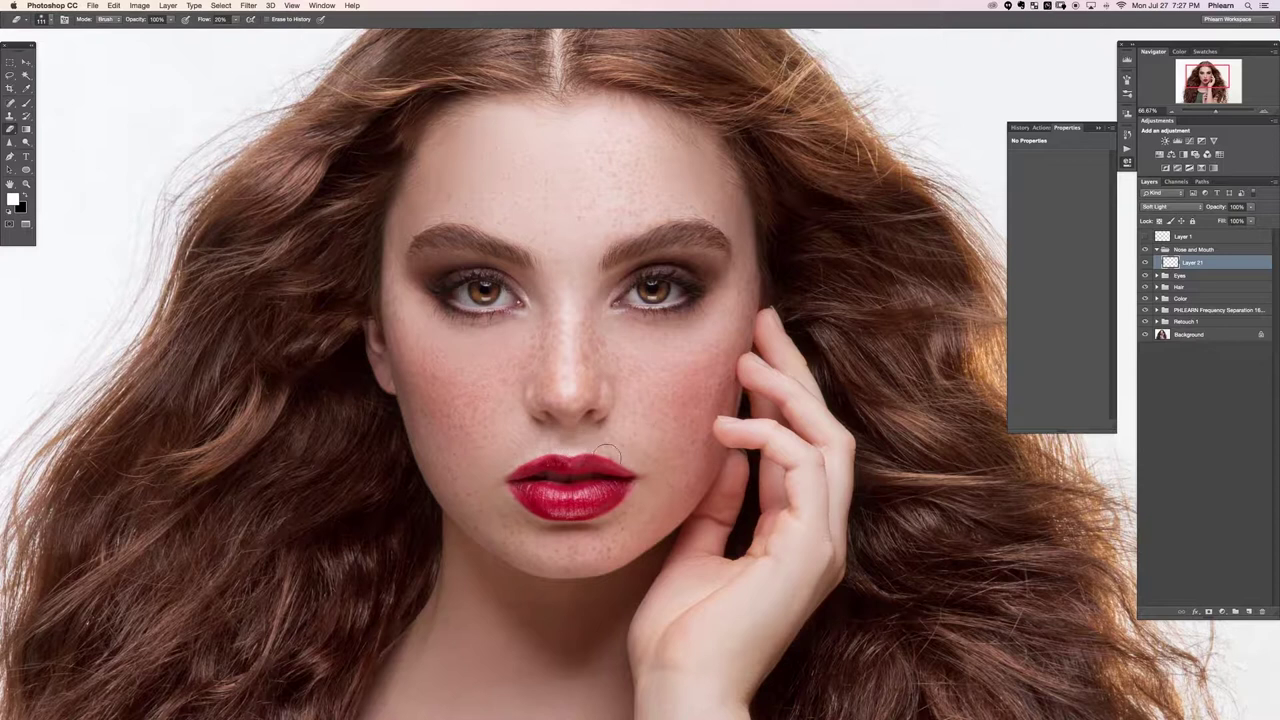
pyautogui.press('b')
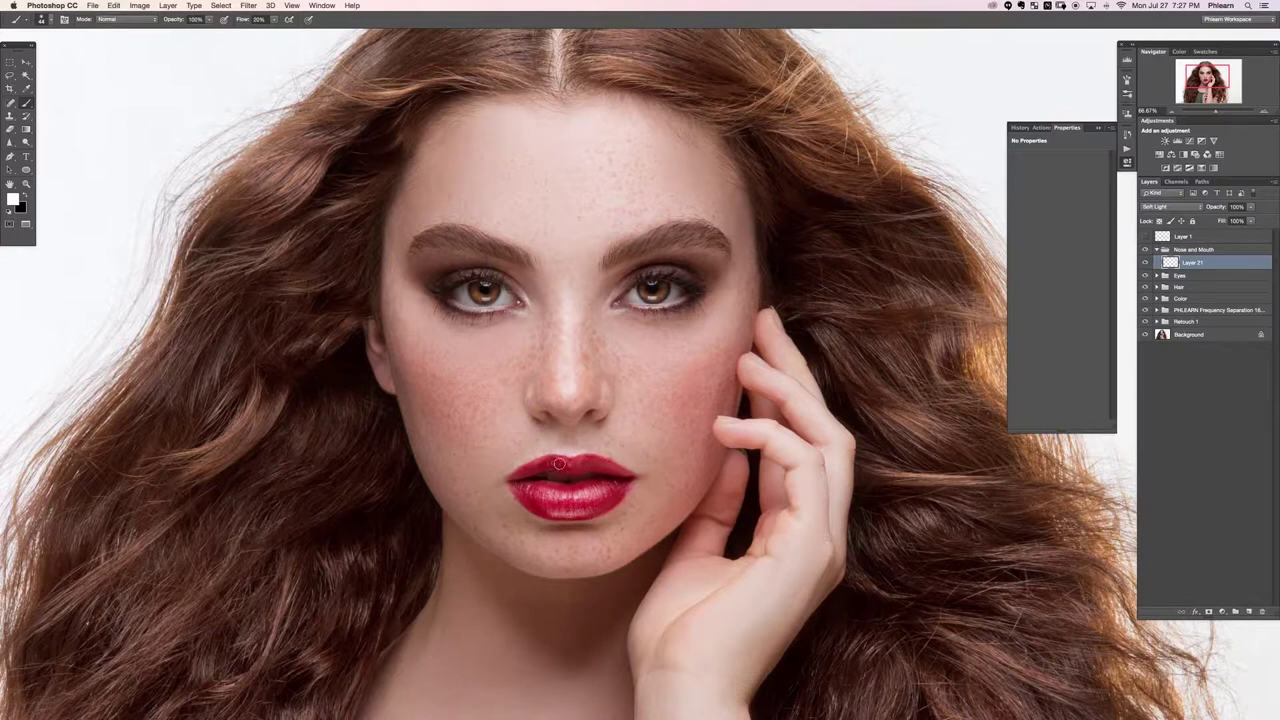
# Darken the corners and edges of the lips with black, and soften the shading with the Eraser at 20% flow
pyautogui.press('x')
pyautogui.keyDown('ctrl'); pyautogui.keyDown('alt'); pyautogui.moveTo(573, 477); pyautogui.dragTo(580, 478); pyautogui.keyUp('alt'); pyautogui.keyUp('ctrl')
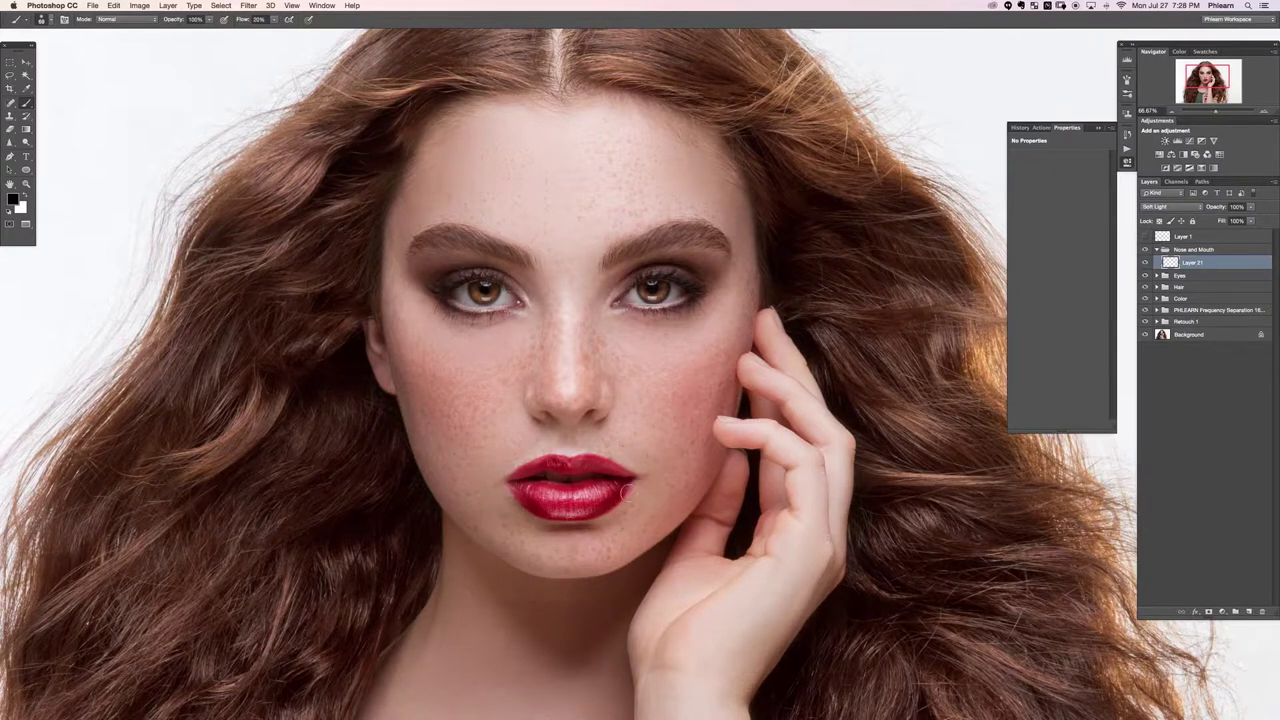
pyautogui.press('e')
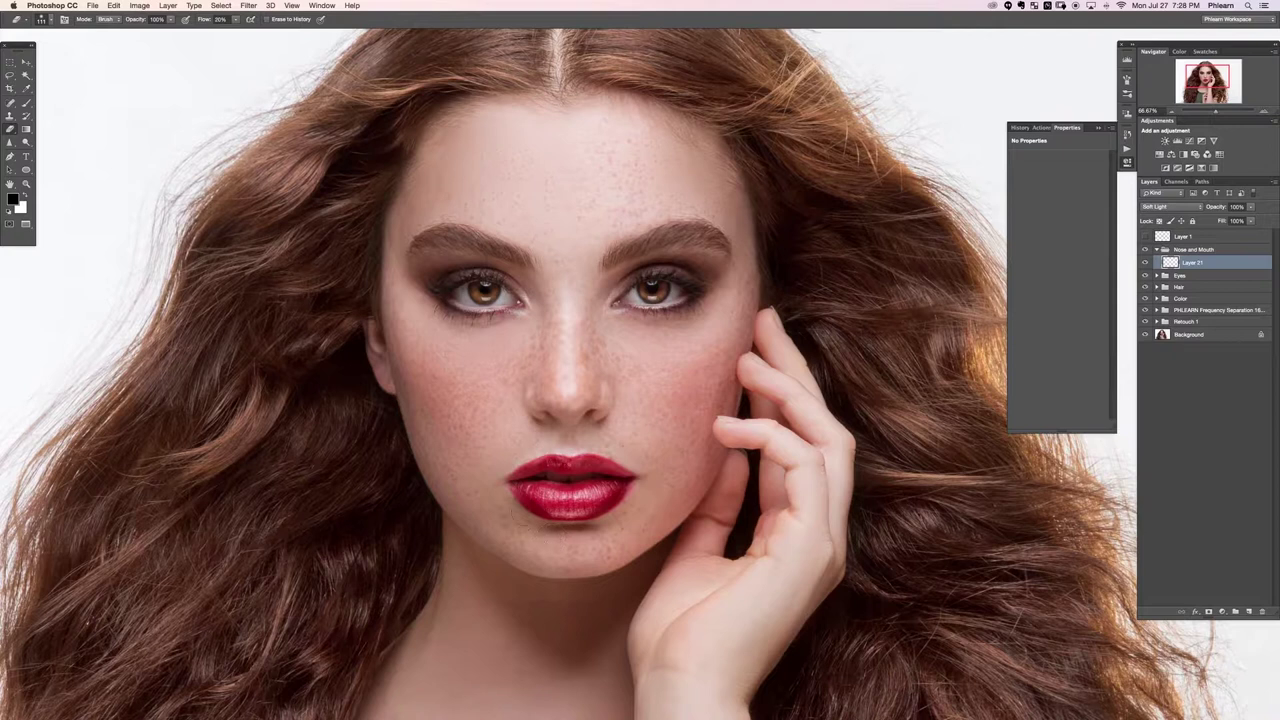
pyautogui.press('b')
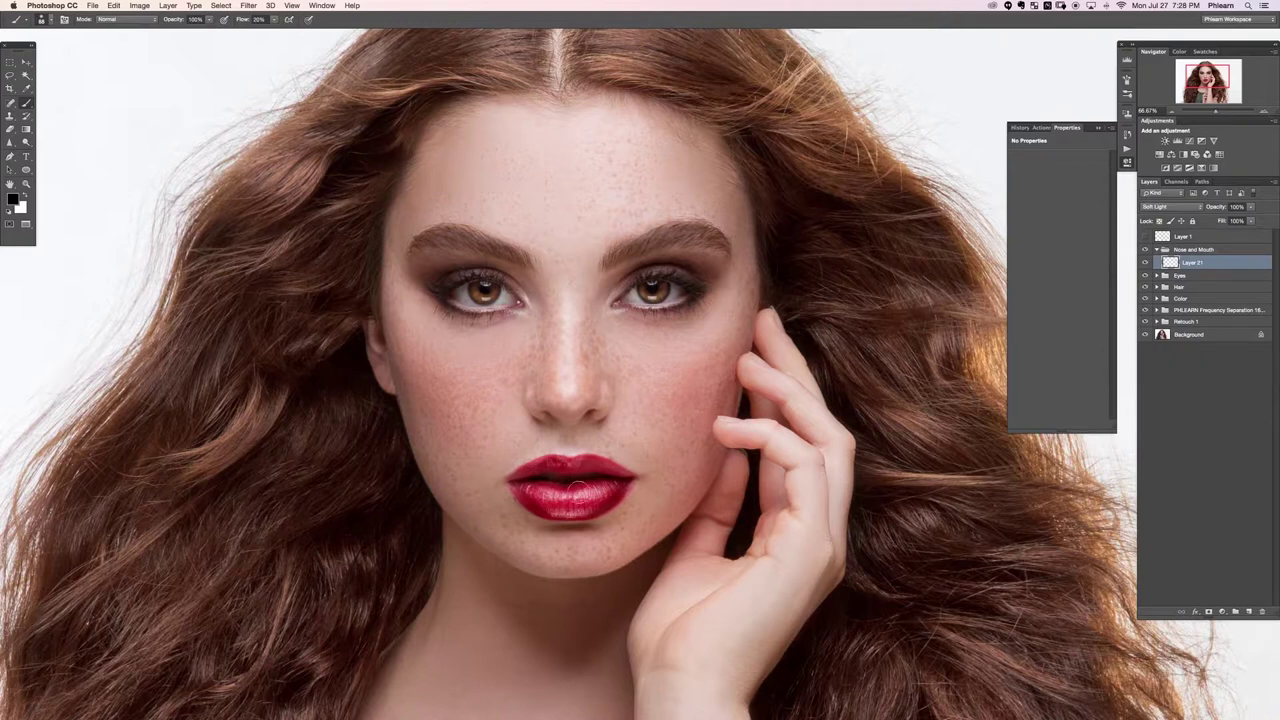
pyautogui.press('e')
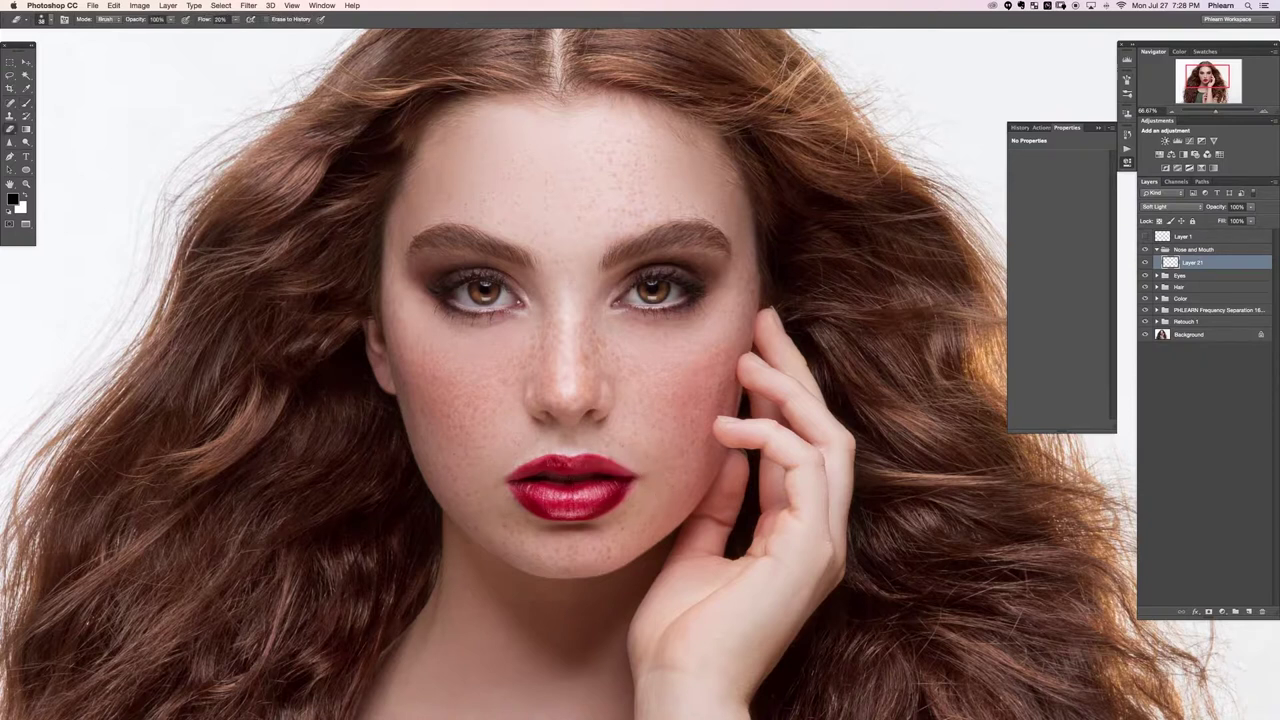
# Compare the face with and without the nose and mouth shading, and reduce its layer's opacity to 45%
pyautogui.press('super+minus')
pyautogui.press('super+minus')
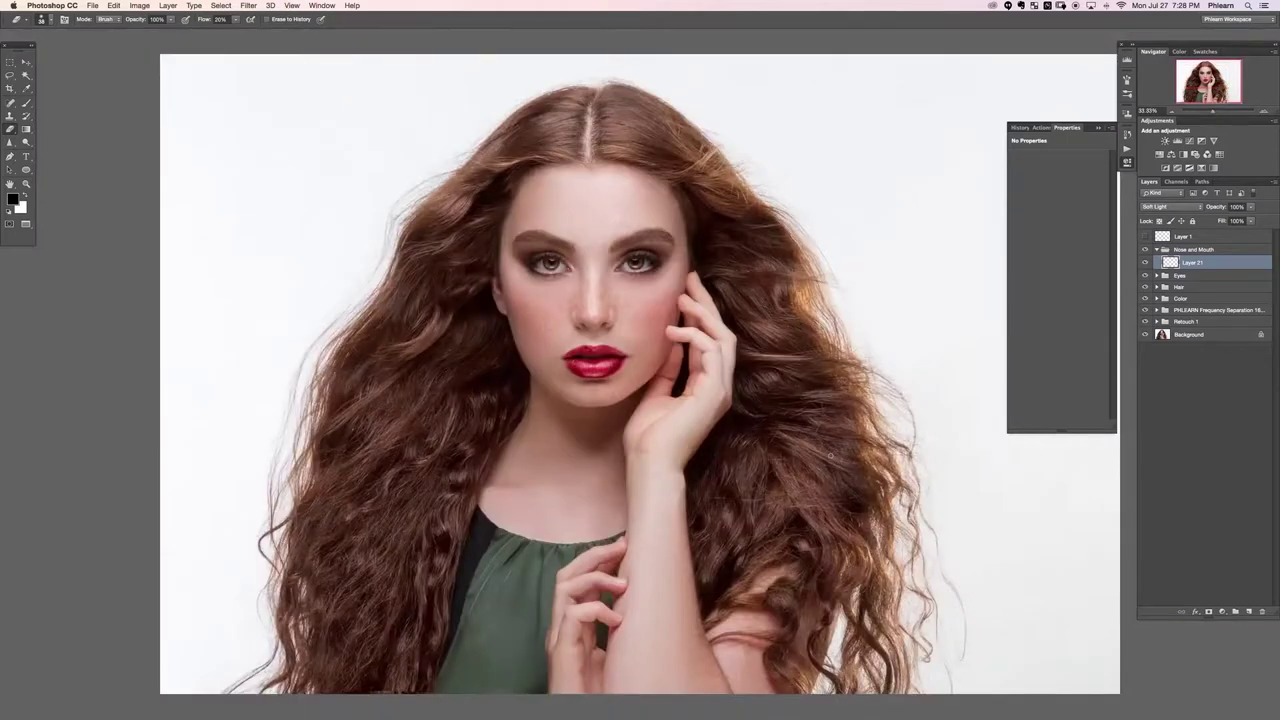
pyautogui.click(1145, 262)
pyautogui.click(1145, 262)
pyautogui.click(1145, 262)
pyautogui.click(1146, 262)
pyautogui.moveTo(1214, 207); pyautogui.dragTo(1205, 209)
pyautogui.write('45')
# Examine the nose and mouth shading by hiding and showing its layer at different magnifications
pyautogui.click(1146, 262)
pyautogui.click(1146, 262)
pyautogui.click(1146, 262)
pyautogui.click(1146, 262)
pyautogui.click(1146, 262)
pyautogui.click(1146, 262)
pyautogui.press('super+minus')
pyautogui.press('super+plus')
pyautogui.press('super+plus')
pyautogui.press('super+minus')
pyautogui.click(1147, 264)
pyautogui.click(1147, 264)
pyautogui.click(1147, 264)
pyautogui.click(1147, 264)
pyautogui.press('super+plus')
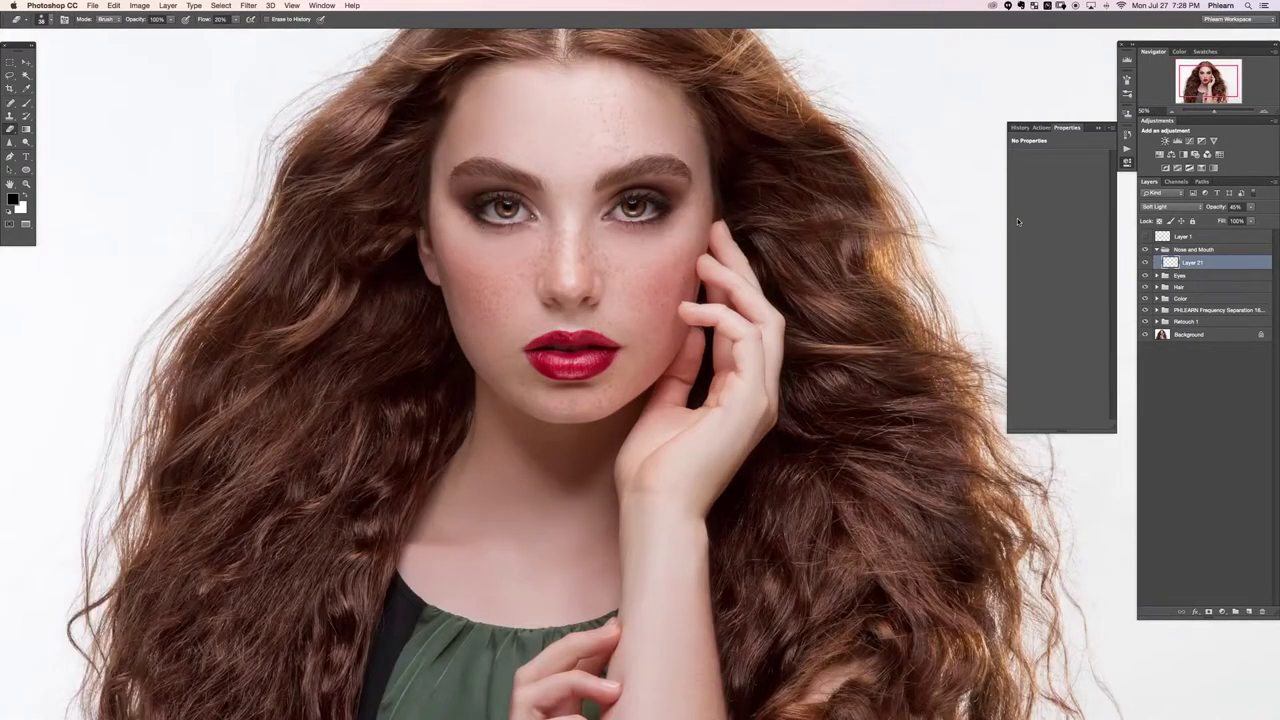
# Collapse the Nose and Mouth group
pyautogui.moveTo(623, 400); pyautogui.dragTo(614, 452)
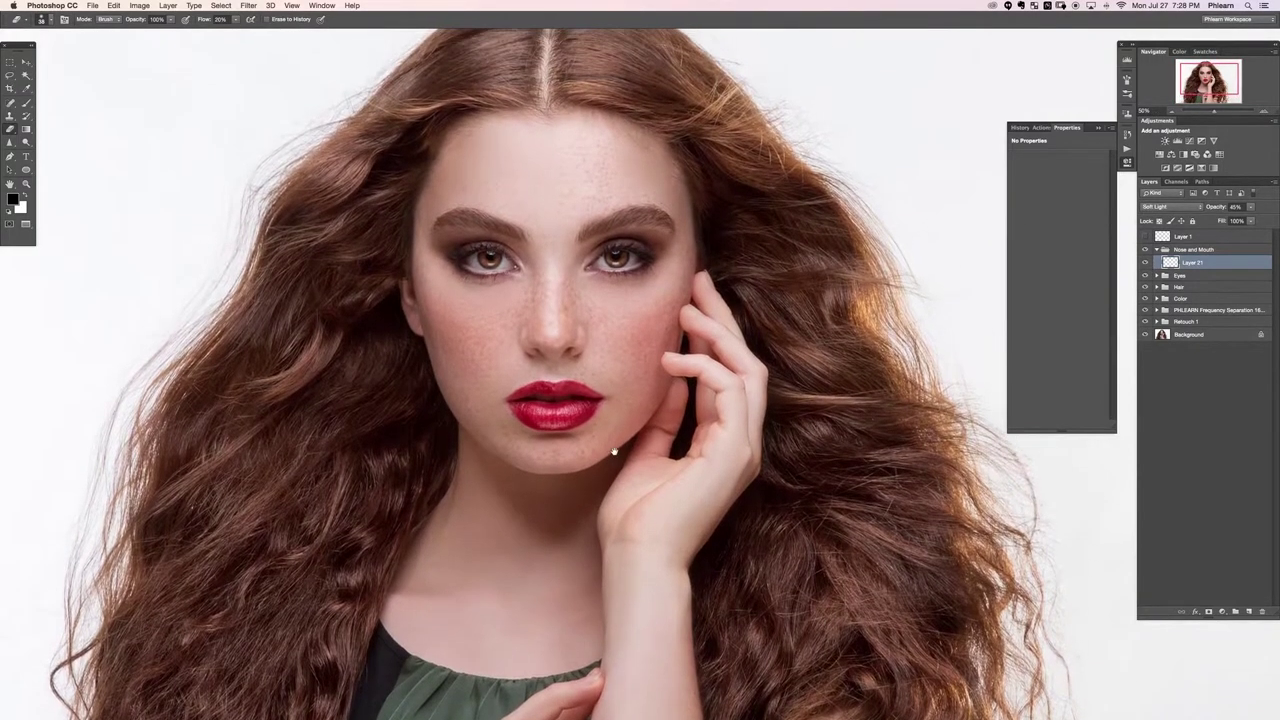
pyautogui.scroll(-10, 614, 452)
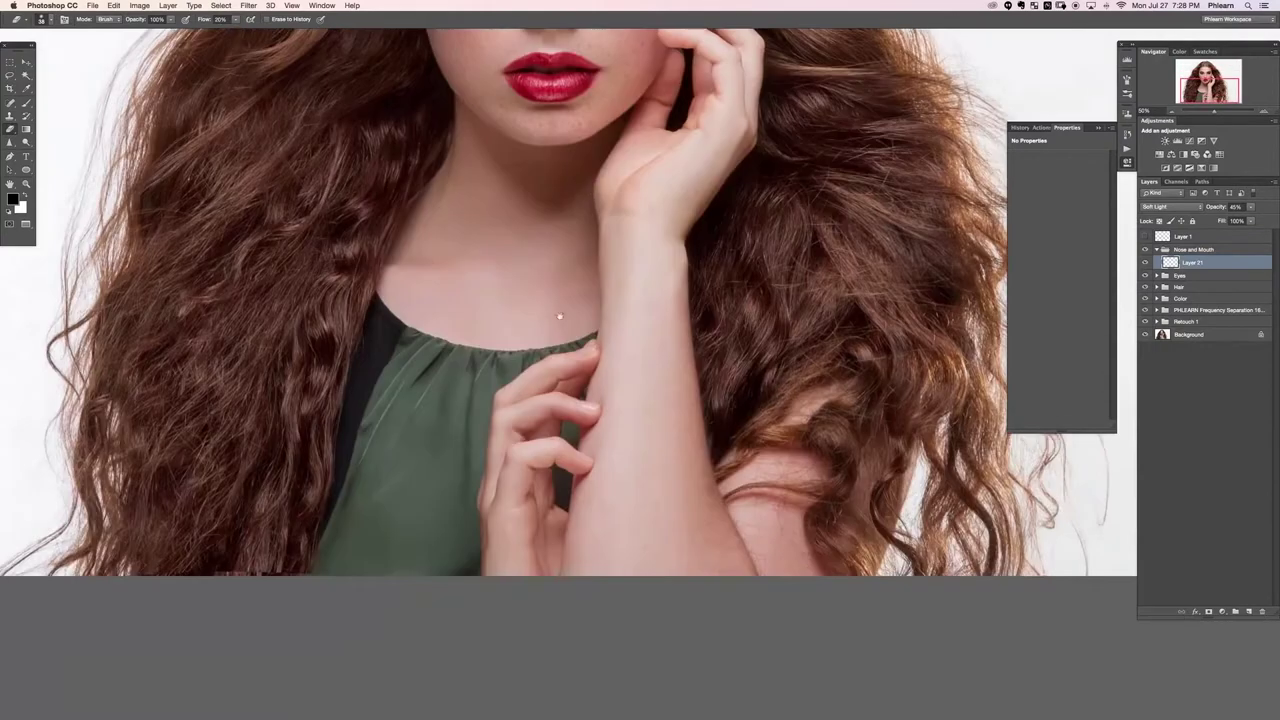
pyautogui.moveTo(559, 316); pyautogui.dragTo(573, 515)
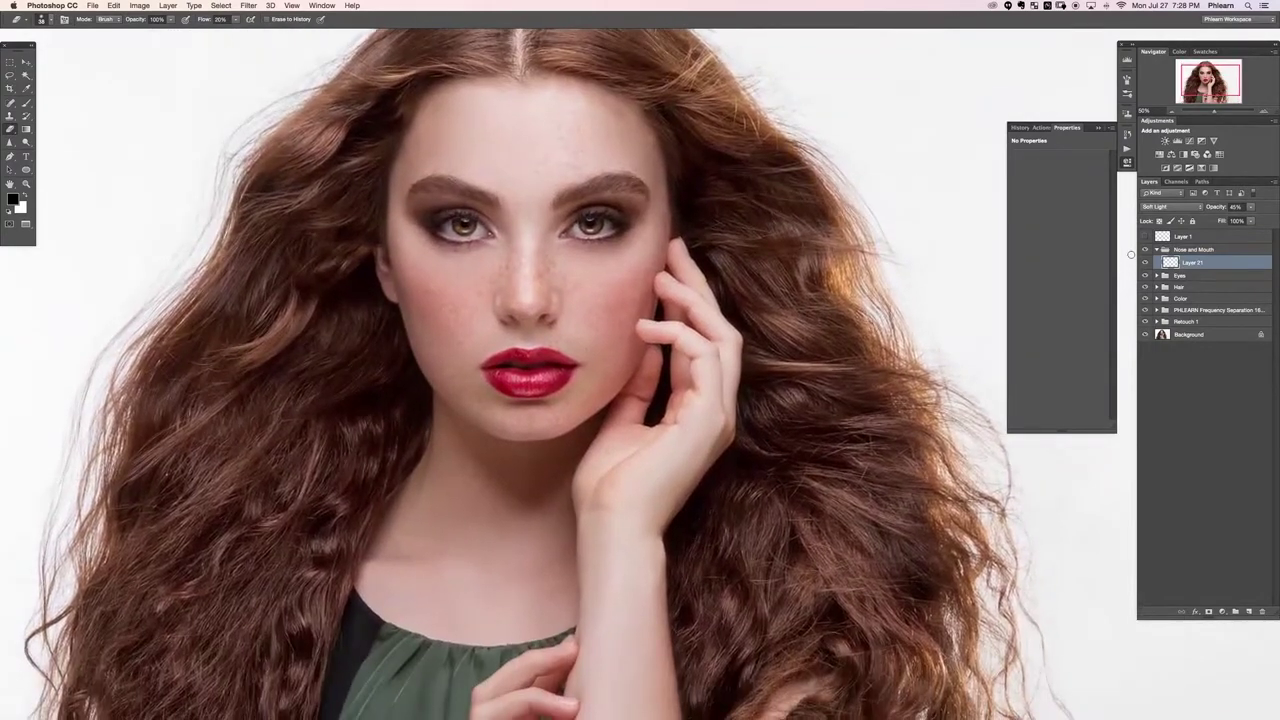
pyautogui.click(1157, 250)
pyautogui.press('super+minus')
pyautogui.moveTo(691, 371); pyautogui.dragTo(623, 365)
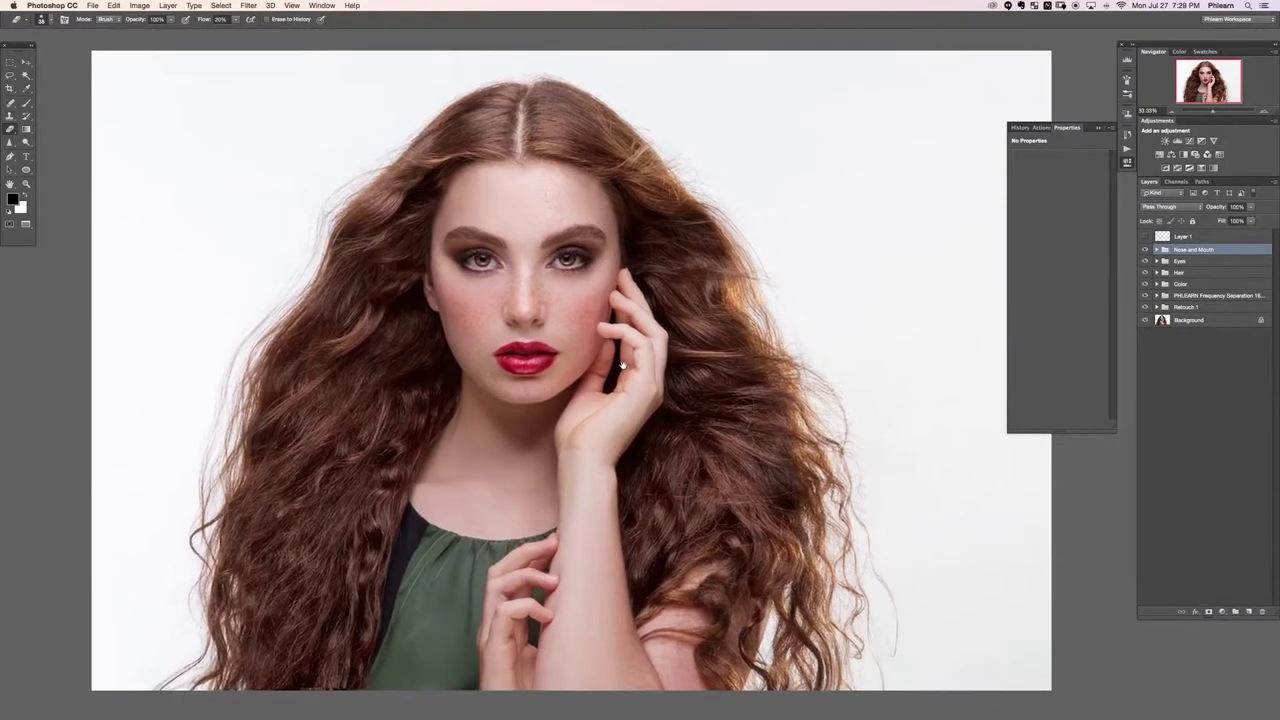
# Compare the portrait with the Eyes and Nose and Mouth groups hidden and shown
pyautogui.click(1148, 261)
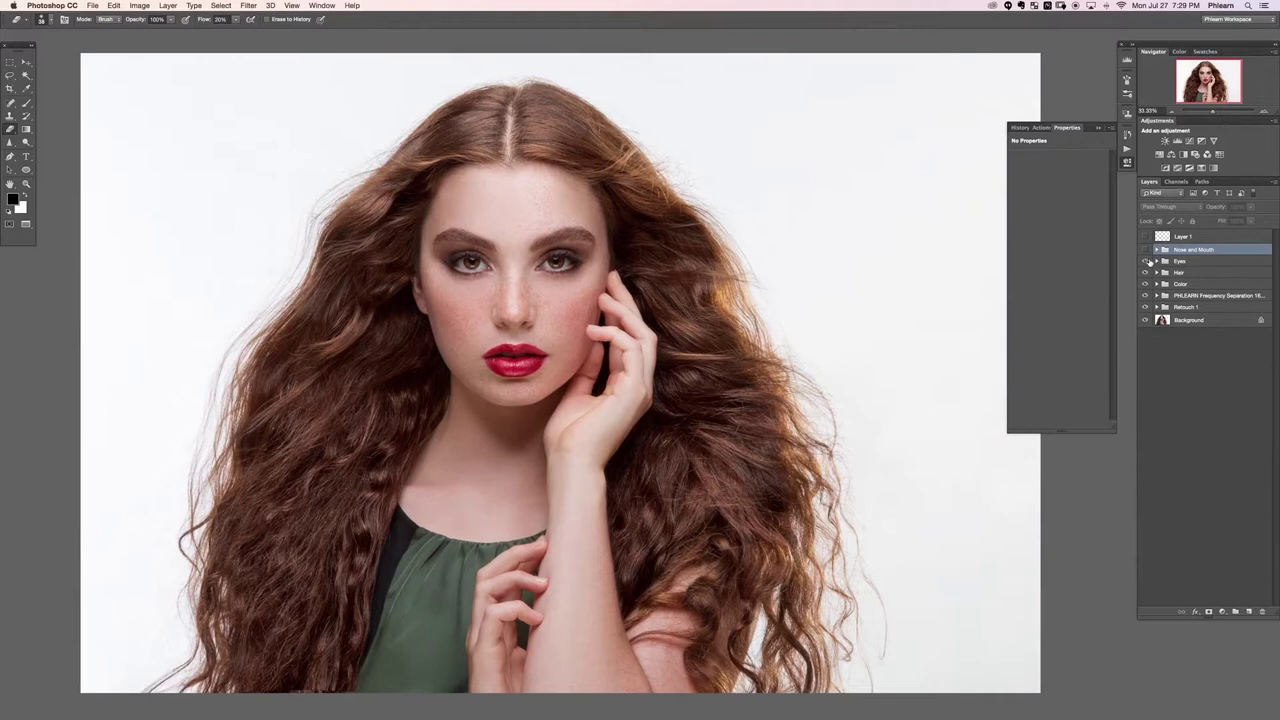
pyautogui.click(1146, 249)
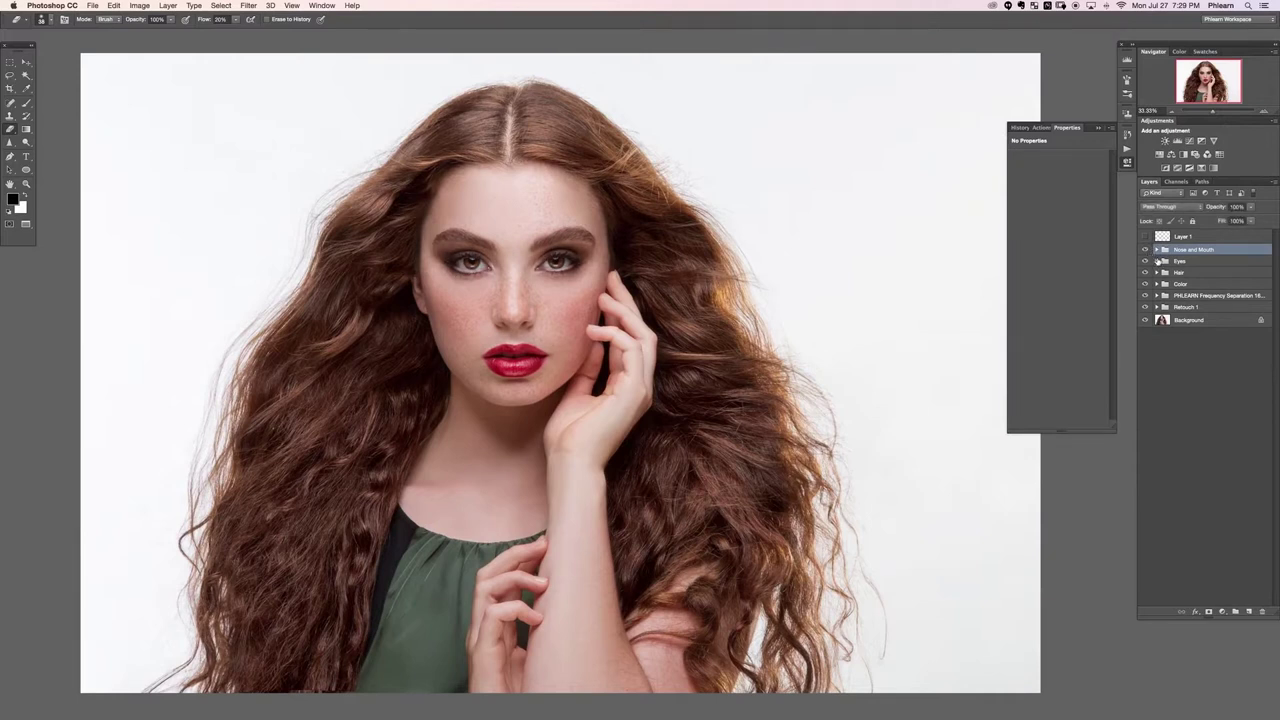
pyautogui.click(1148, 261)
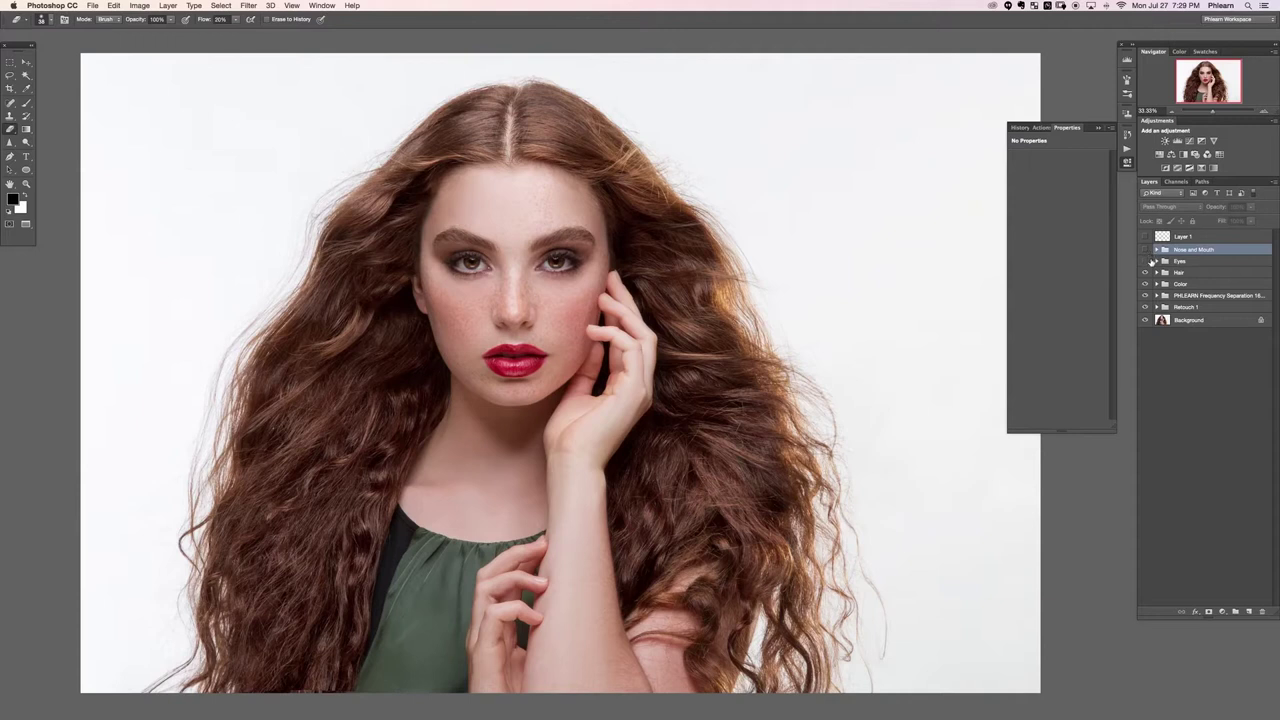
pyautogui.click(1146, 249)
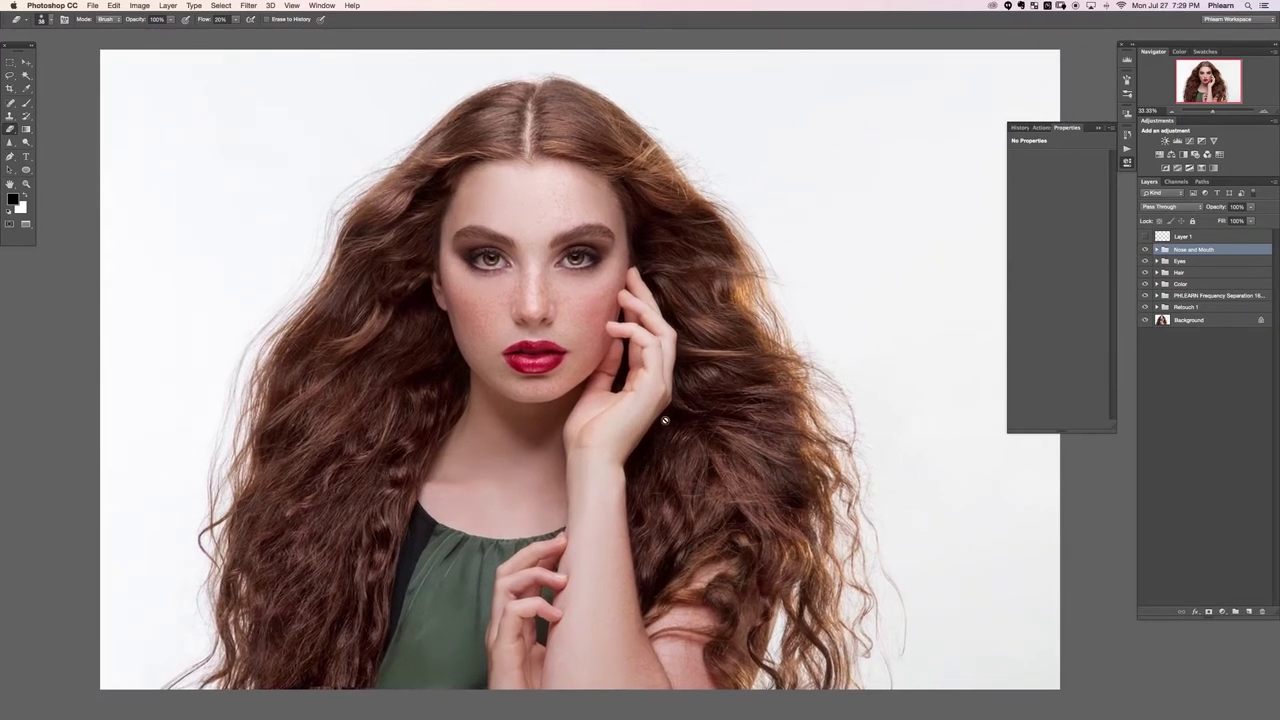
pyautogui.hotkey('shift', '2')
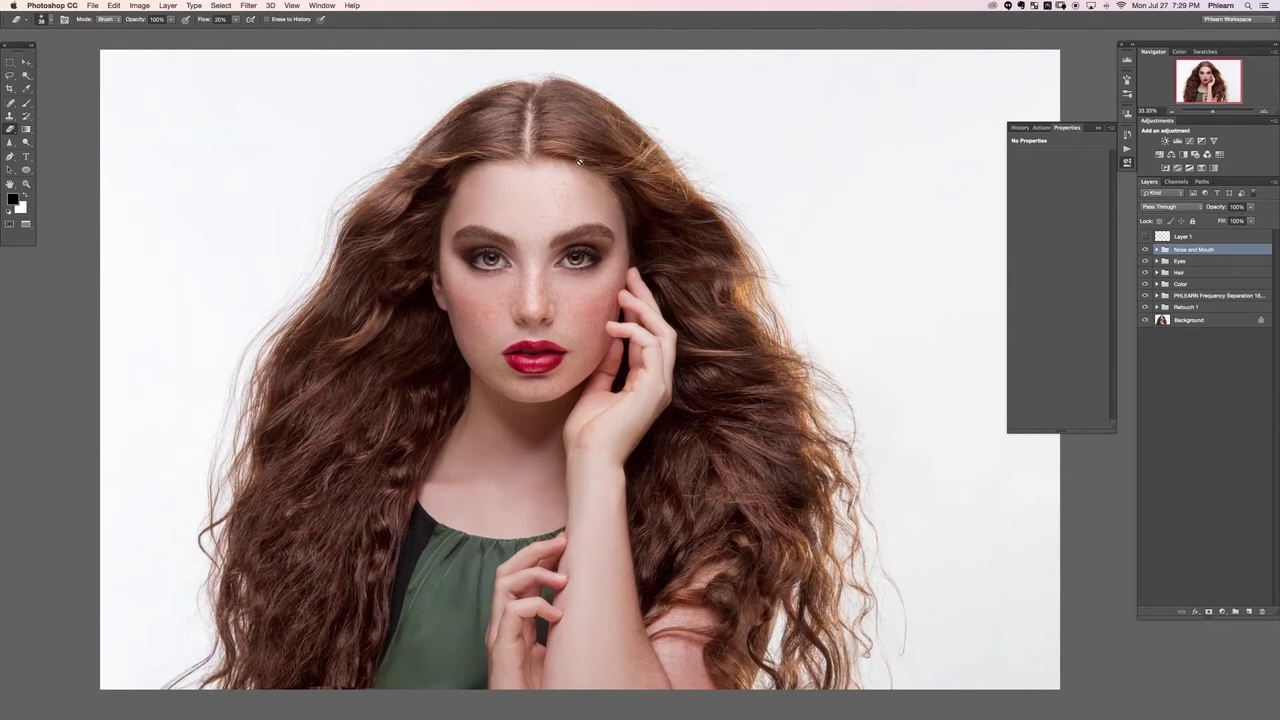